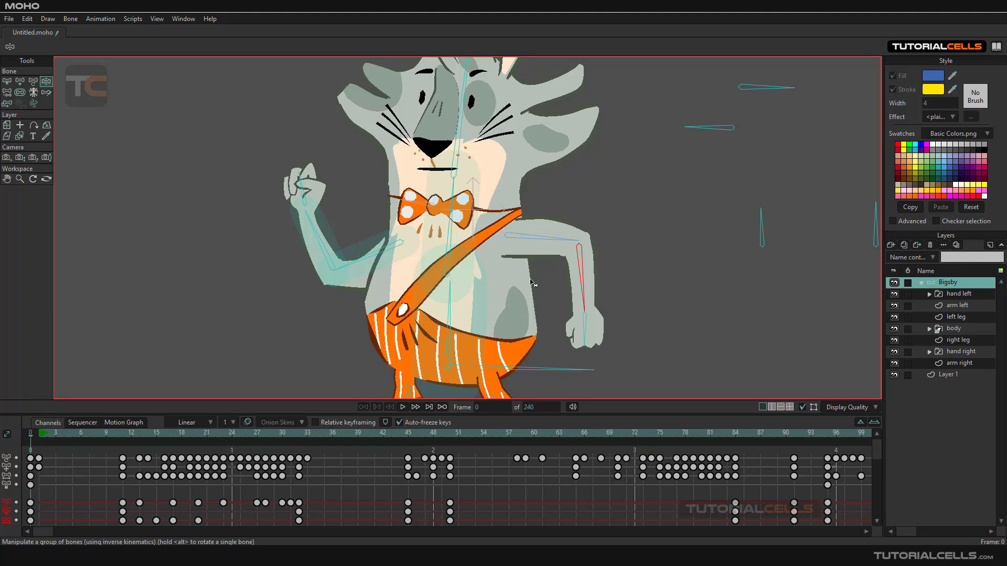
Step: Try out the Bigsby rig by manipulating its forearm bone and the separate control bones beside the character
{"action": "scroll", "coordinate": [552, 283], "scroll_direction": "up", "scroll_amount": 1}
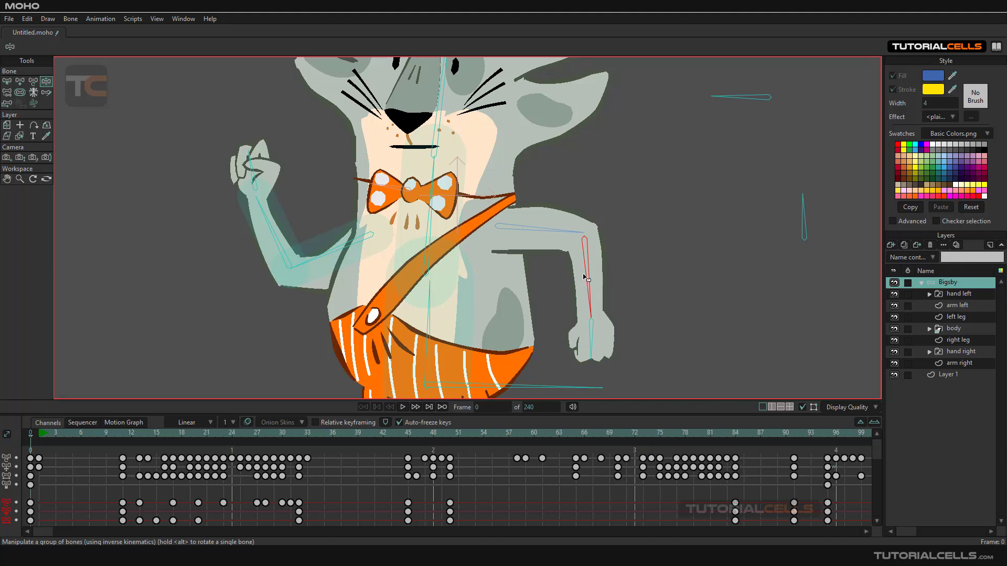
{"action": "left_click_drag", "start_coordinate": [588, 278], "coordinate": [579, 231]}
{"action": "scroll", "coordinate": [745, 233], "scroll_direction": "down", "scroll_amount": 3}
{"action": "mouse_move", "coordinate": [753, 232]}
{"action": "left_mouse_down"}
{"action": "mouse_move", "coordinate": [763, 229]}
{"action": "mouse_move", "coordinate": [743, 227]}
{"action": "mouse_move", "coordinate": [768, 233]}
{"action": "left_mouse_up"}
{"action": "left_click", "coordinate": [826, 223]}
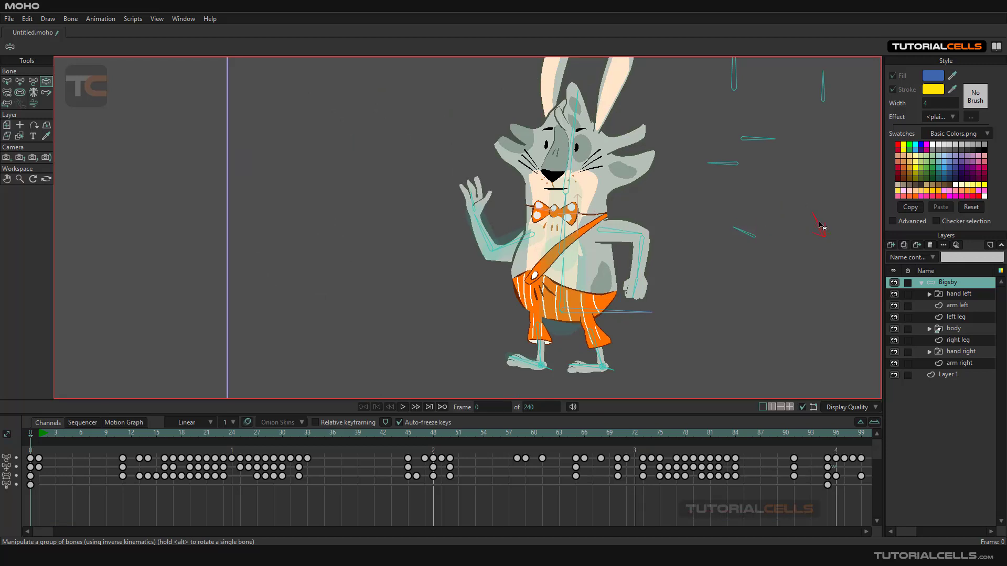
{"action": "scroll", "coordinate": [733, 167], "scroll_direction": "up", "scroll_amount": 3}
{"action": "left_click_drag", "start_coordinate": [733, 167], "coordinate": [697, 179]}
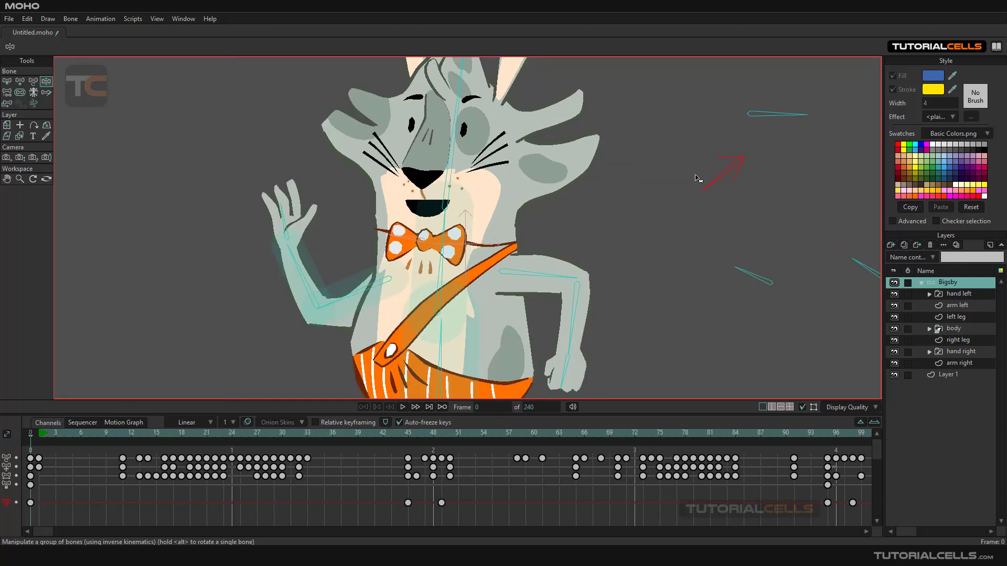
Step: Close the rigged character document without saving and create a new empty document
{"action": "left_click", "coordinate": [7, 33]}
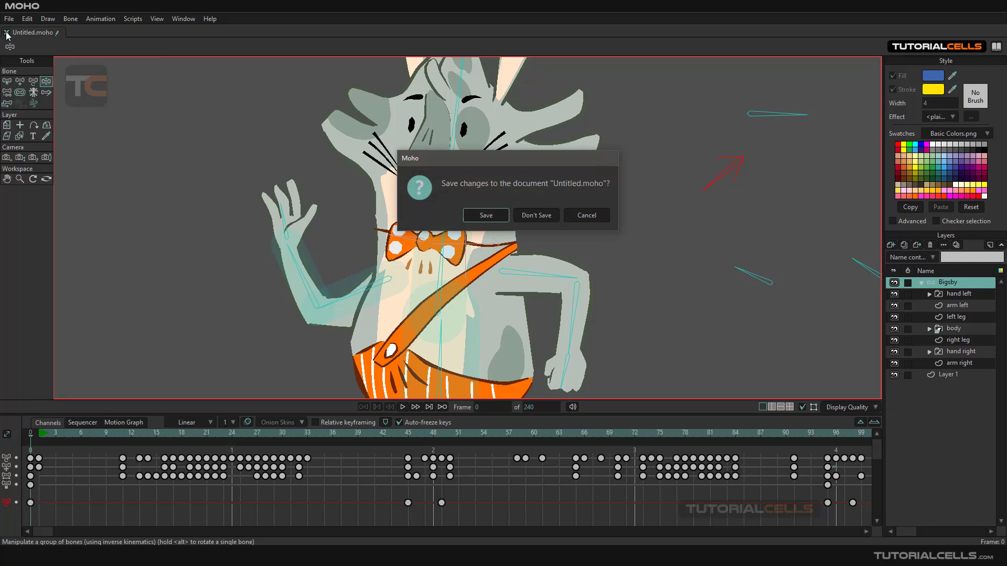
{"action": "left_click", "coordinate": [516, 214]}
{"action": "left_click", "coordinate": [9, 18]}
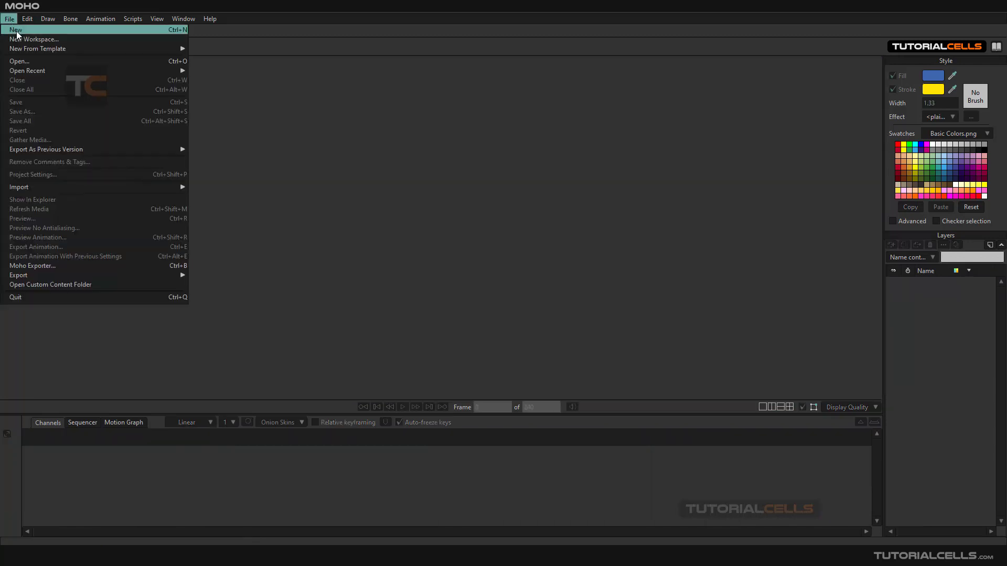
{"action": "left_click", "coordinate": [21, 34]}
{"action": "scroll", "coordinate": [456, 259], "scroll_direction": "up", "scroll_amount": 1}
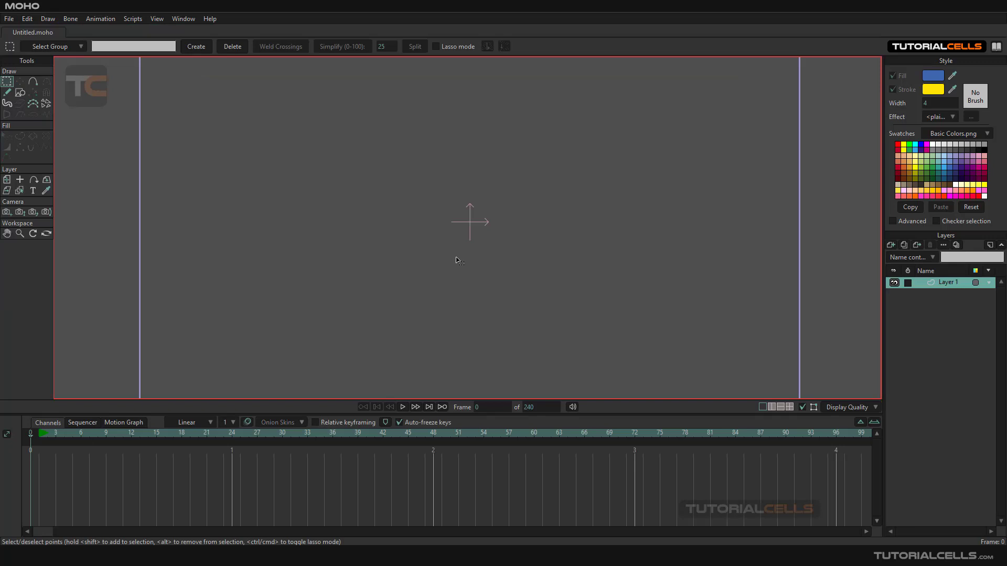
Step: Draw a long, thin horizontal rectangle just below the origin on Layer 1
{"action": "left_click", "coordinate": [20, 92]}
{"action": "left_click", "coordinate": [113, 46]}
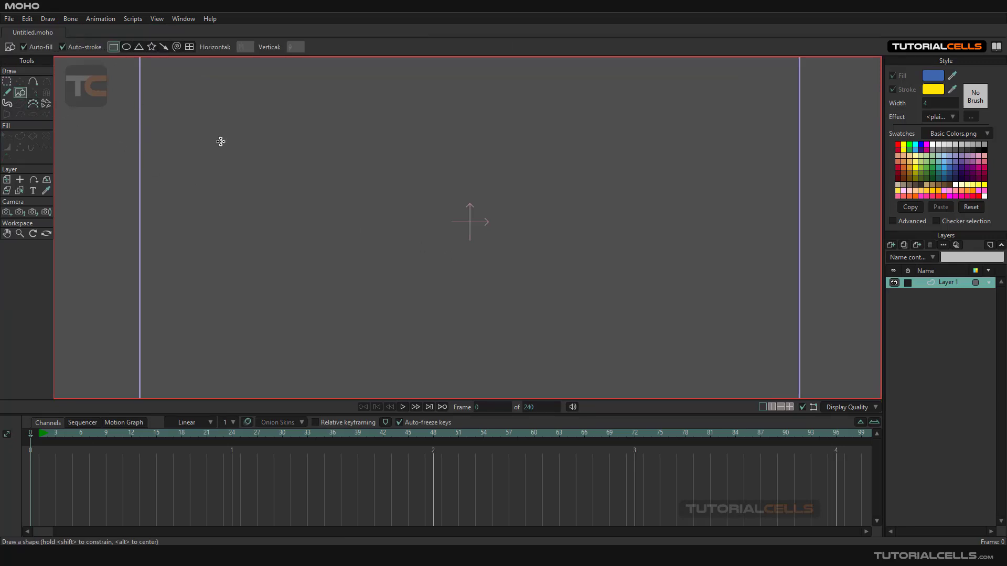
{"action": "mouse_move", "coordinate": [321, 253]}
{"action": "left_mouse_down"}
{"action": "mouse_move", "coordinate": [656, 283]}
{"action": "mouse_move", "coordinate": [545, 278]}
{"action": "left_mouse_up"}
{"action": "scroll", "coordinate": [396, 265], "scroll_direction": "up", "scroll_amount": 2}
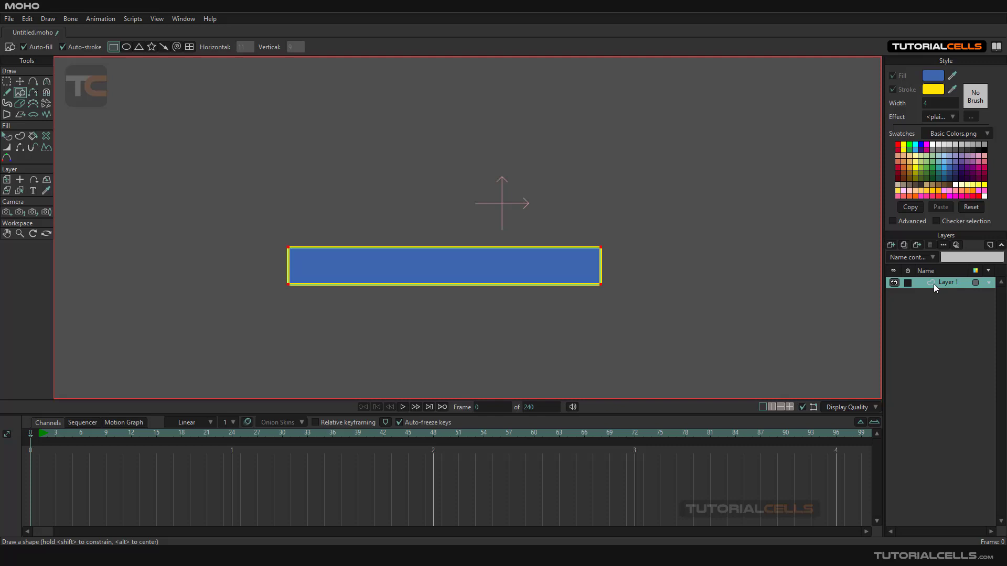
Step: Add bbbbonee.jpg as an image layer, scale it uniformly to about 0.48 and position it above the blue rectangle
{"action": "left_click", "coordinate": [891, 247]}
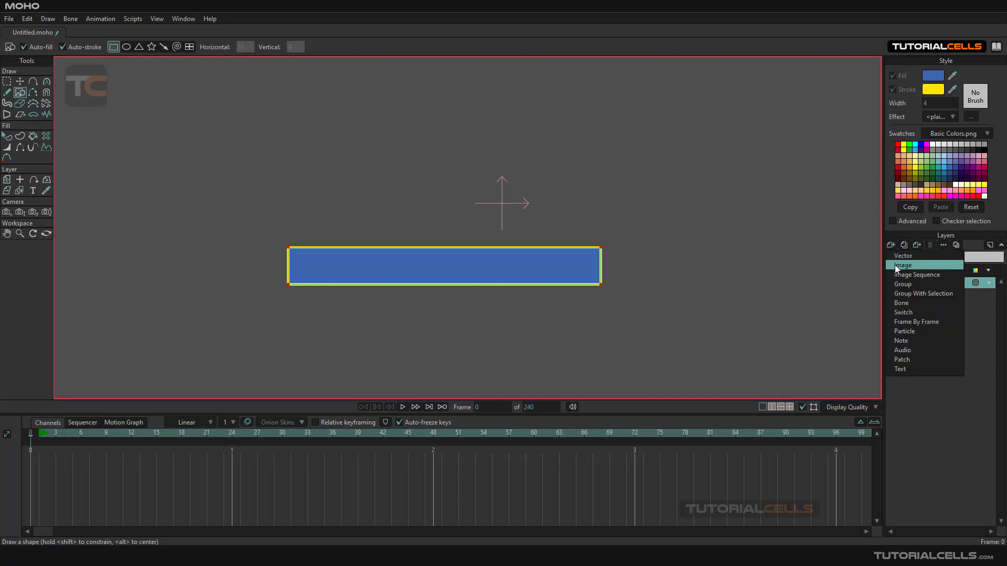
{"action": "left_click", "coordinate": [895, 266]}
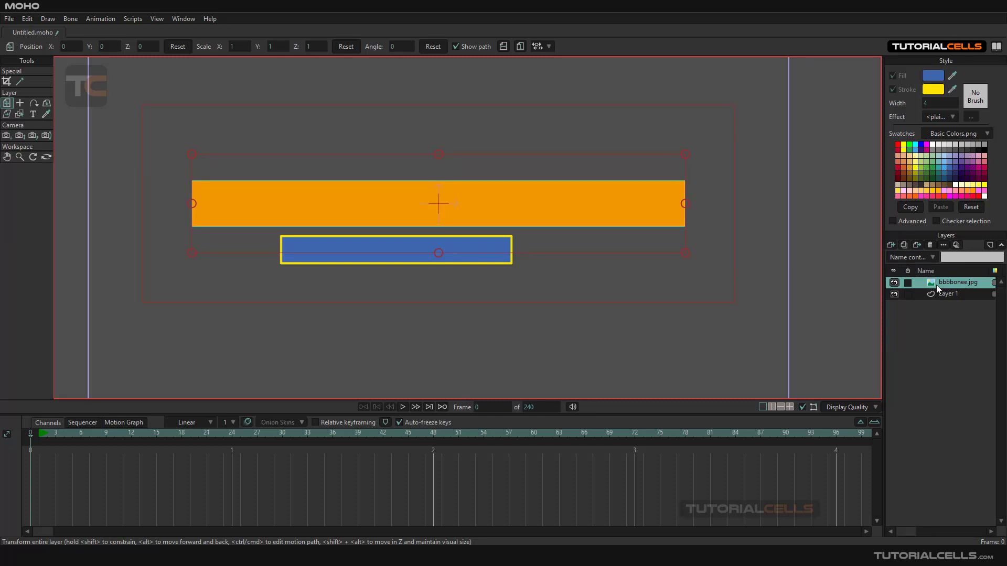
{"action": "left_click_drag", "start_coordinate": [686, 254], "coordinate": [633, 216]}
{"action": "left_click_drag", "start_coordinate": [531, 207], "coordinate": [491, 173]}
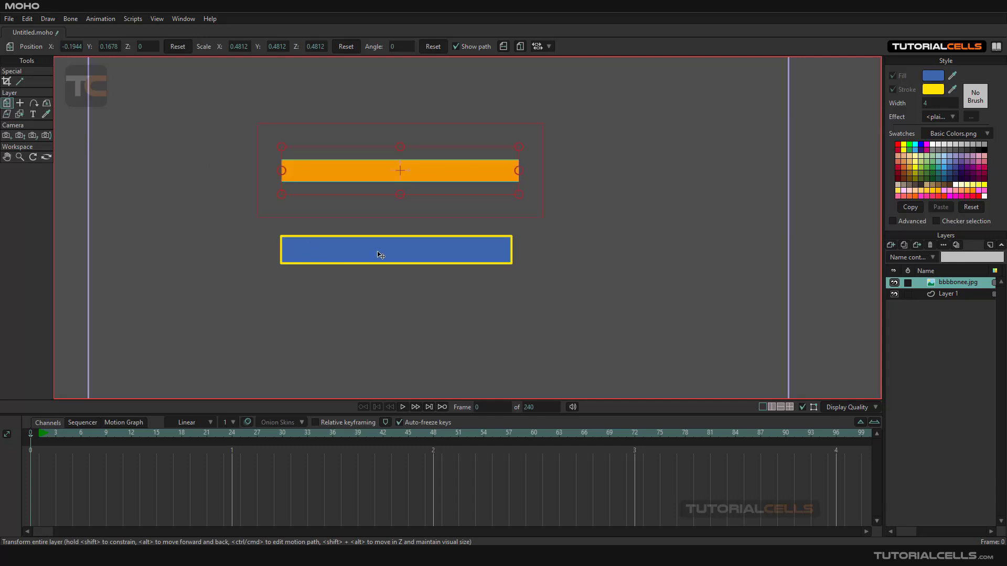
Step: Turn off the stroke of the blue rectangle on Layer 1, leaving only its fill
{"action": "left_click", "coordinate": [918, 293]}
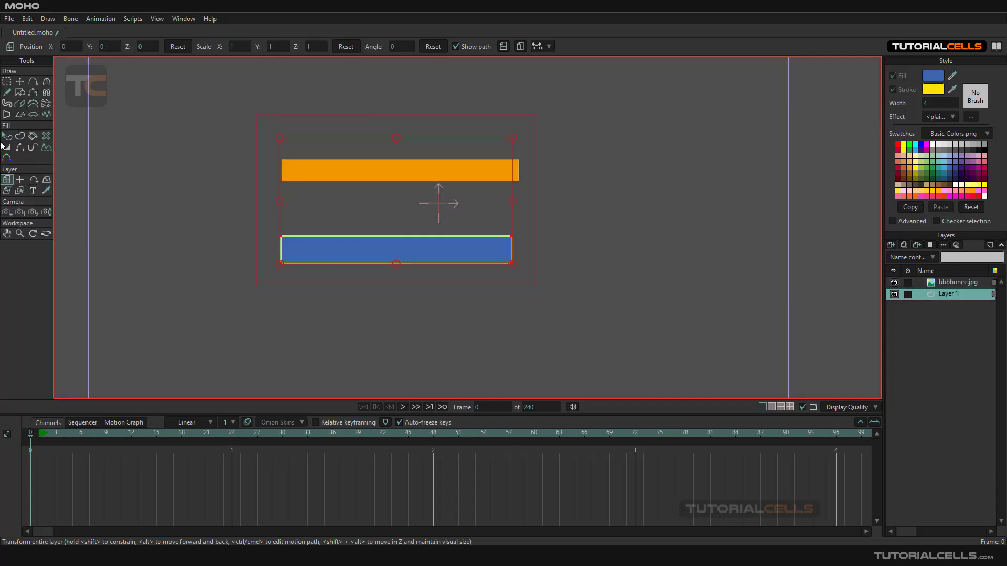
{"action": "left_click", "coordinate": [7, 136]}
{"action": "left_click", "coordinate": [347, 260]}
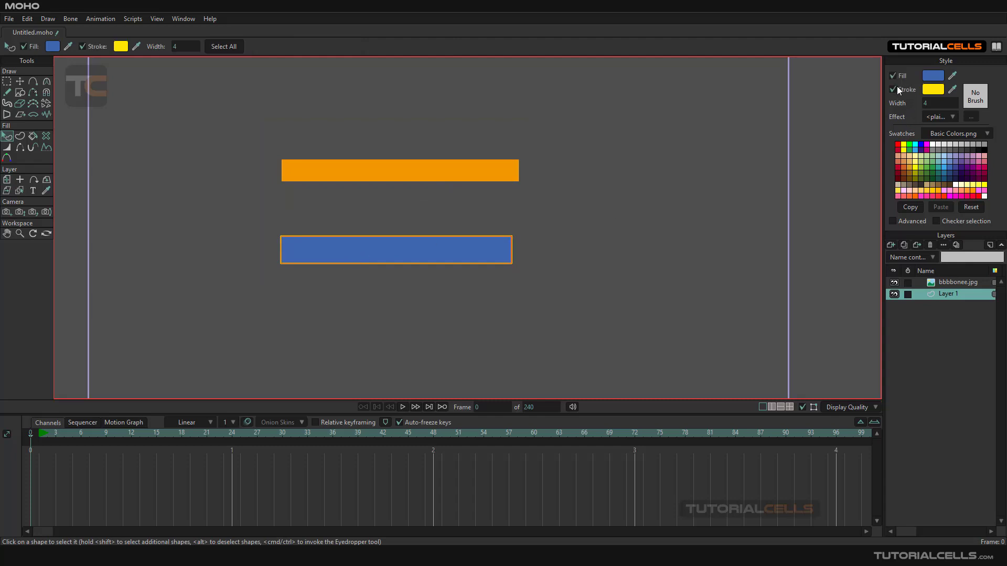
{"action": "left_click", "coordinate": [893, 89]}
{"action": "scroll", "coordinate": [392, 242], "scroll_direction": "up", "scroll_amount": 2}
{"action": "left_click_drag", "start_coordinate": [391, 223], "coordinate": [424, 261]}
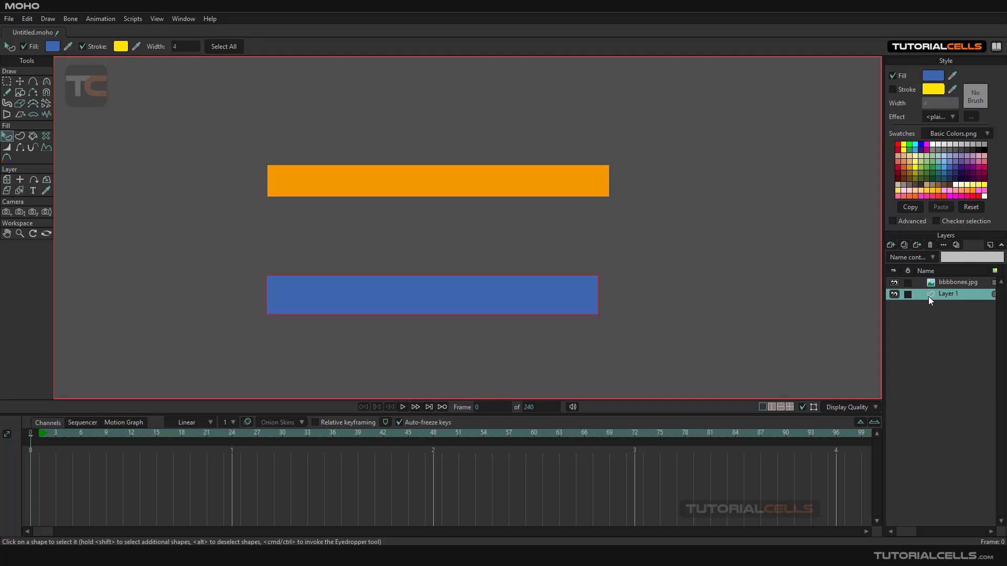
Step: Rename the bbbbonee.jpg image layer as b
{"action": "left_click", "coordinate": [943, 282]}
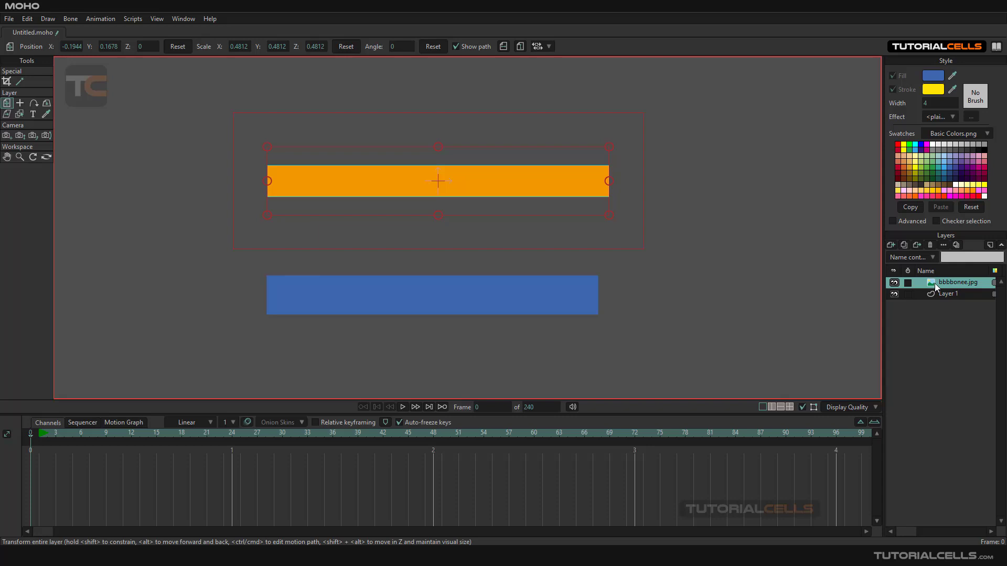
{"action": "double_click", "coordinate": [945, 283]}
{"action": "type", "text": "b"}
{"action": "key", "text": "Return"}
Step: Set Layer 1's origin near the blue rectangle's centre and shift the layer slightly to the right
{"action": "left_click", "coordinate": [942, 295]}
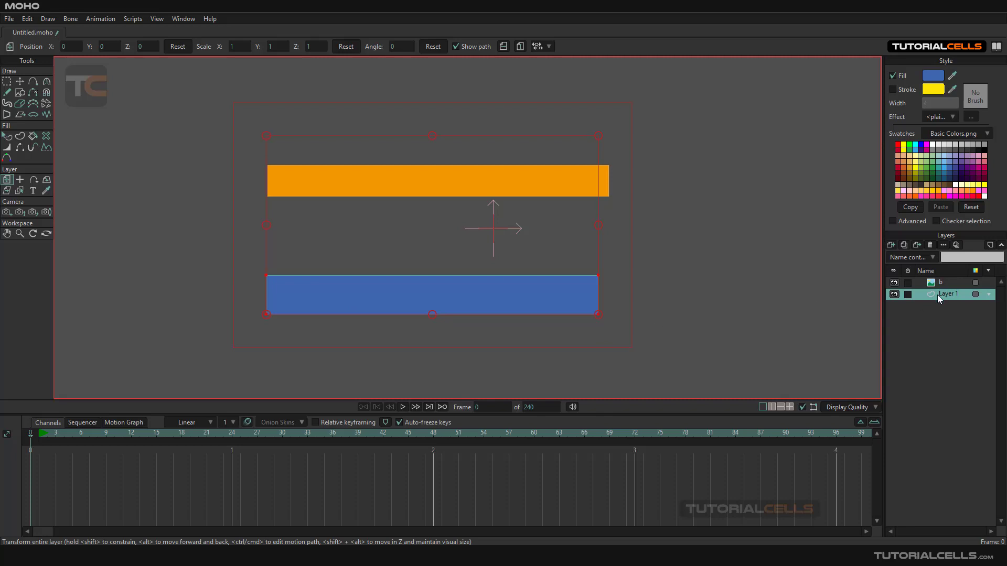
{"action": "left_click", "coordinate": [20, 180]}
{"action": "left_click_drag", "start_coordinate": [469, 225], "coordinate": [397, 292]}
{"action": "left_click", "coordinate": [7, 180]}
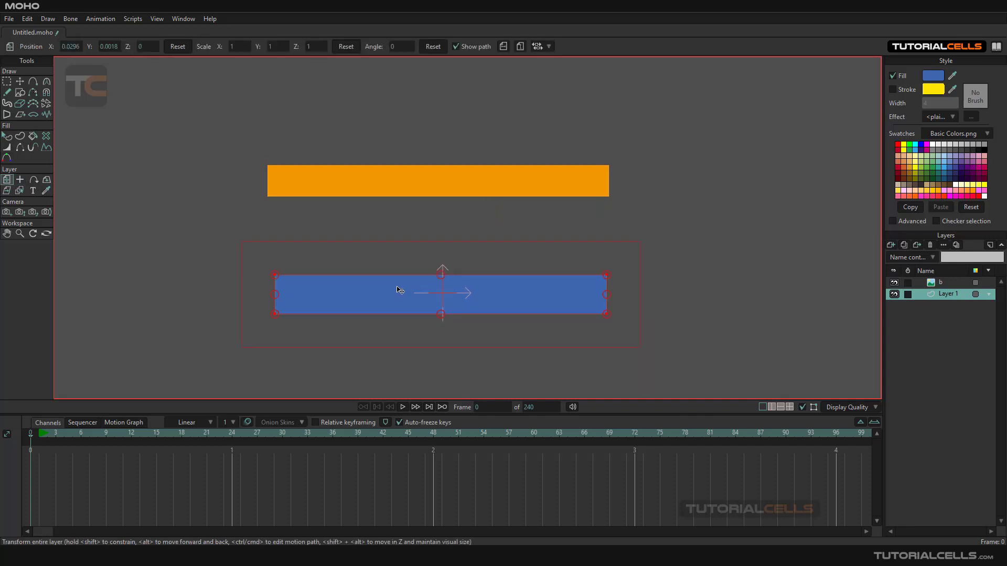
Step: Add a new bone layer and nest the rectangle's Layer 1 inside it
{"action": "left_click", "coordinate": [894, 244]}
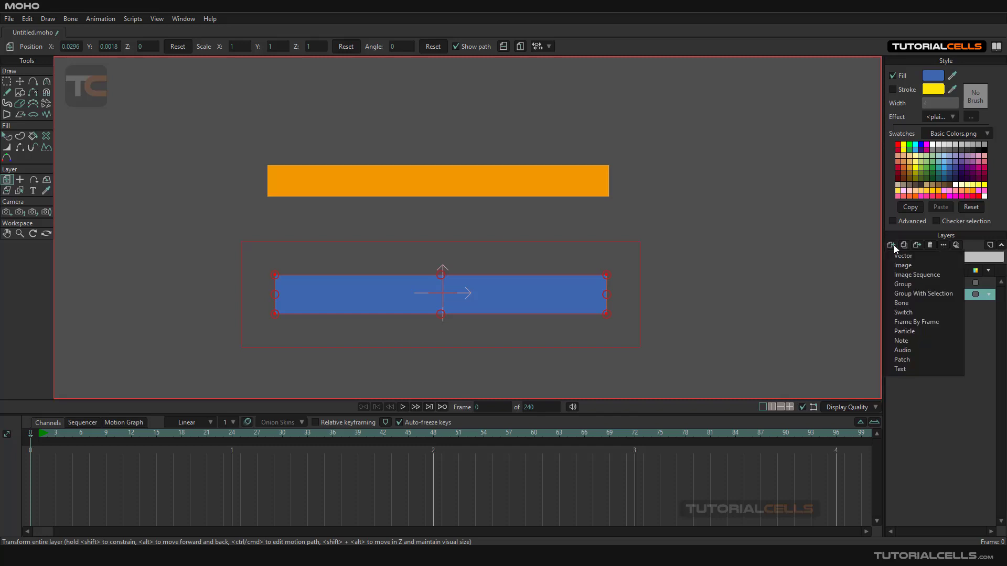
{"action": "left_click", "coordinate": [906, 303]}
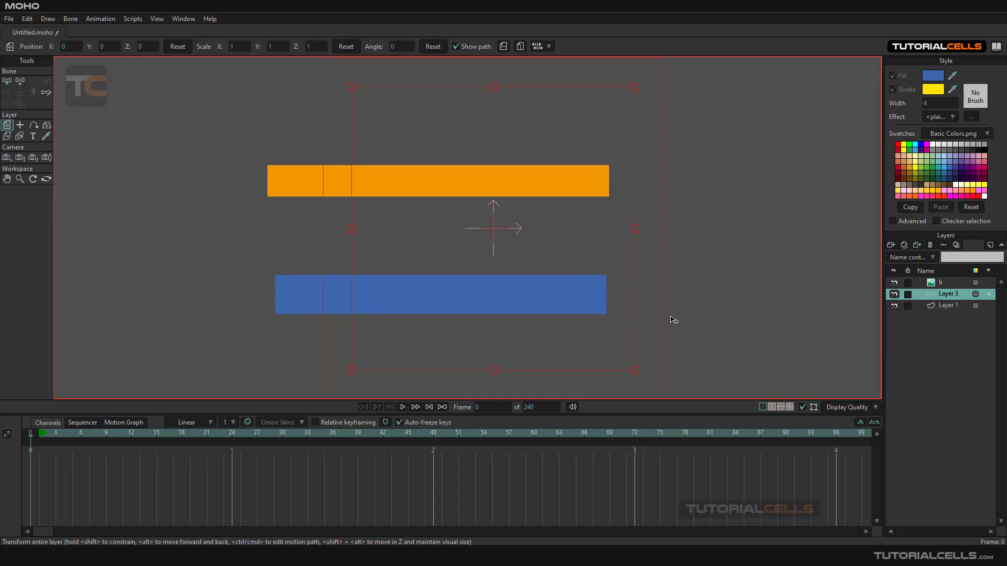
{"action": "left_click", "coordinate": [942, 304]}
{"action": "left_click_drag", "start_coordinate": [942, 303], "coordinate": [944, 295]}
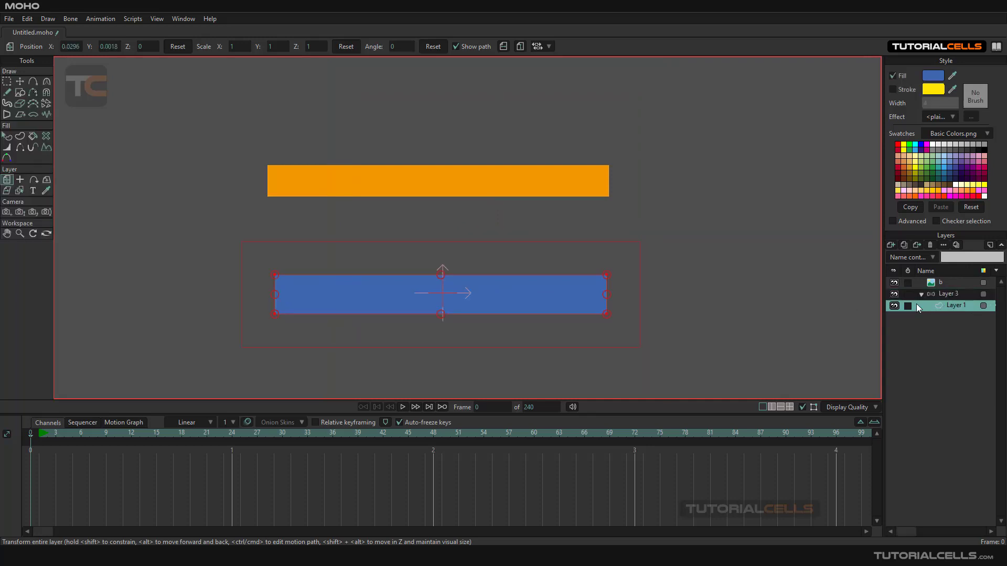
{"action": "left_click", "coordinate": [939, 295]}
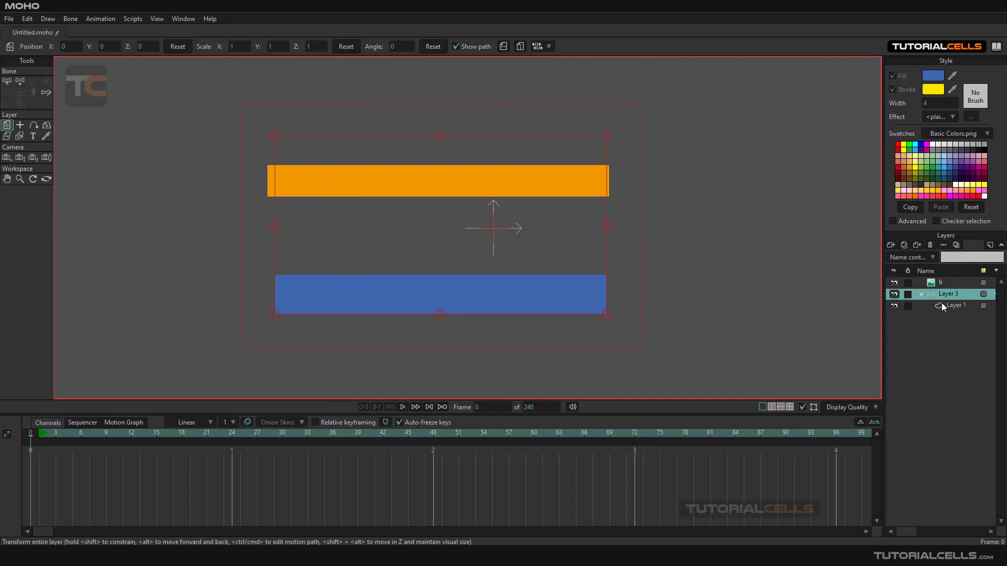
{"action": "left_click", "coordinate": [943, 304]}
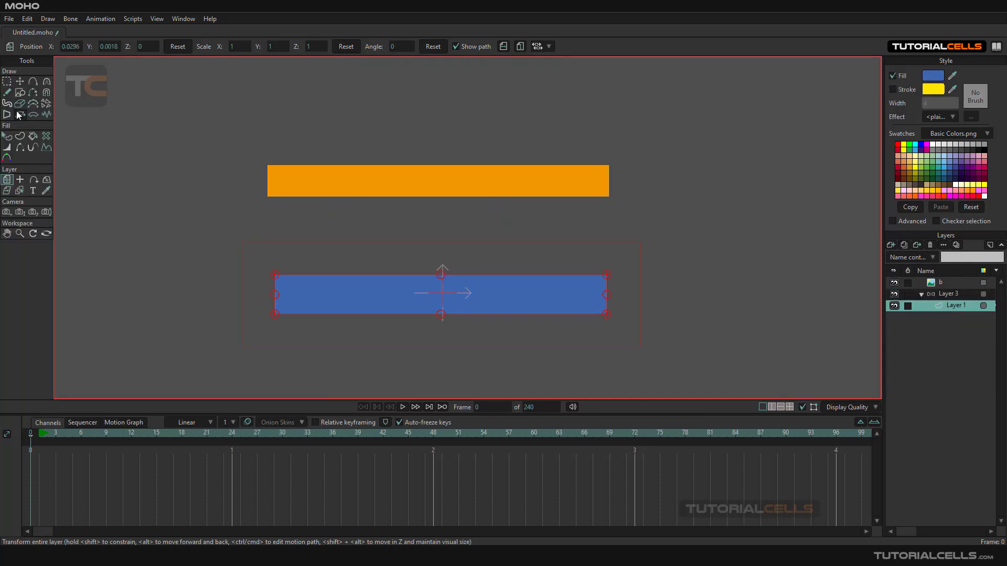
{"action": "left_click", "coordinate": [947, 297]}
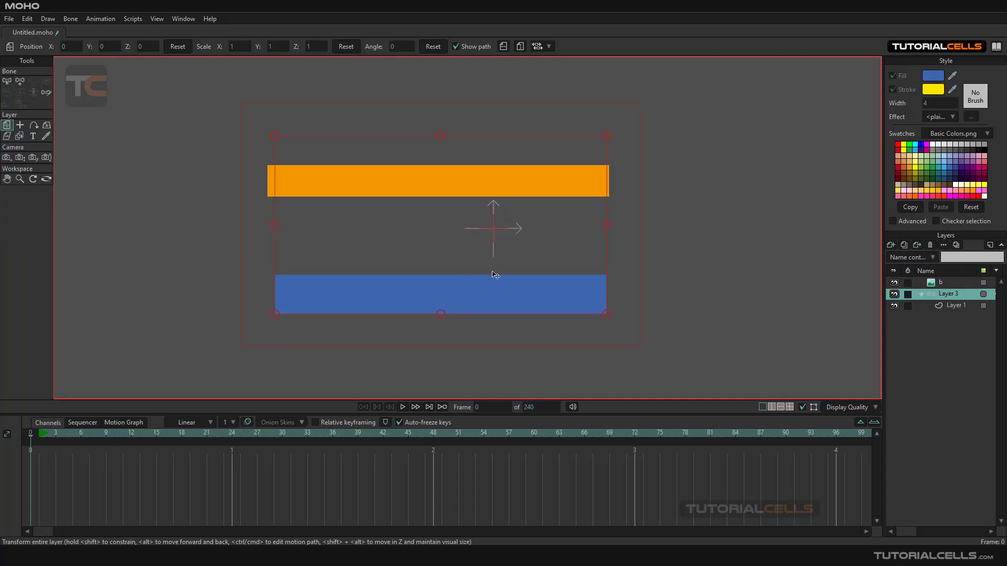
Step: Take Layer 1 out of the bone layer and delete the empty bone layer
{"action": "left_click", "coordinate": [942, 306]}
{"action": "left_click_drag", "start_coordinate": [942, 305], "coordinate": [936, 326]}
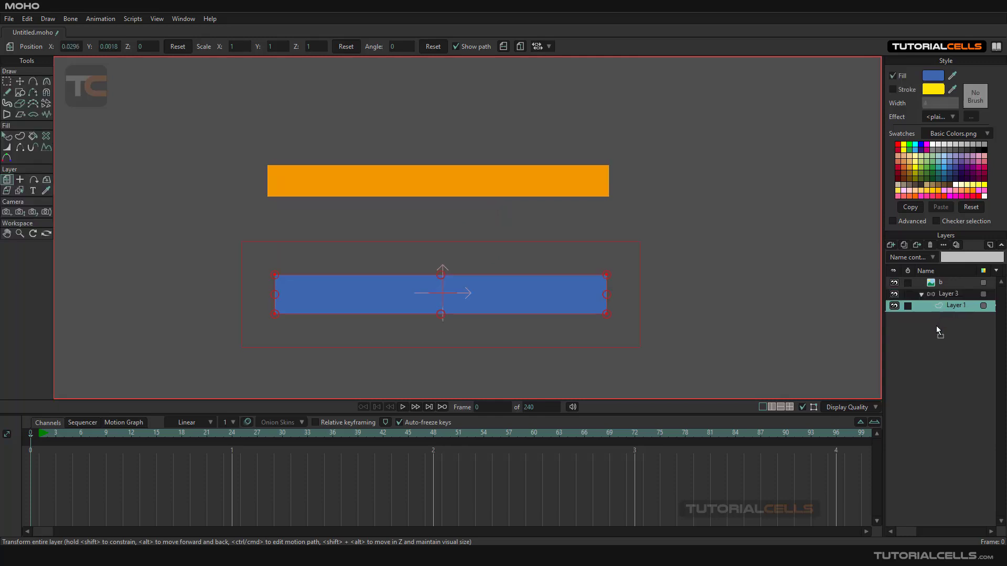
{"action": "left_click", "coordinate": [942, 294]}
{"action": "left_click", "coordinate": [930, 246]}
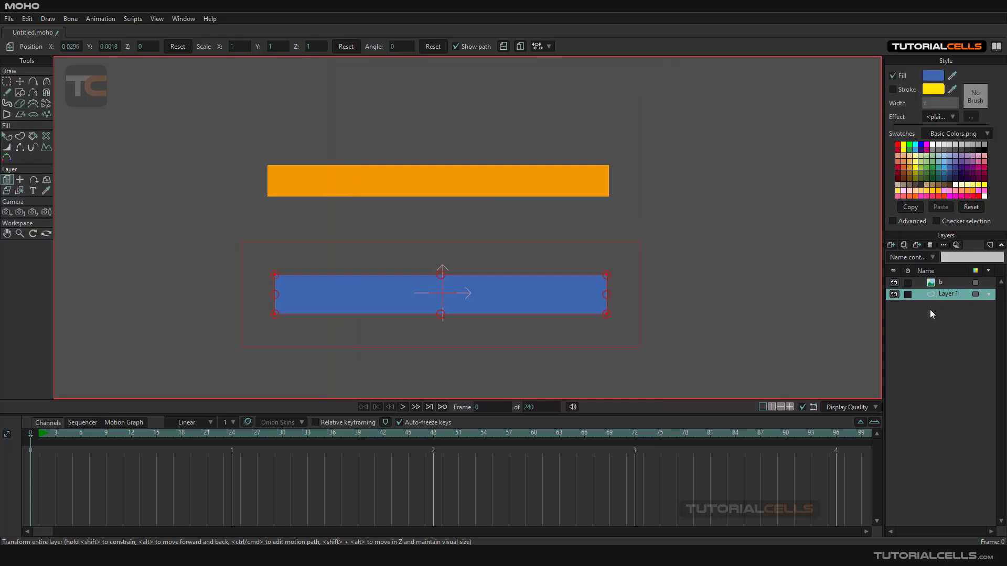
Step: Put the rectangle's Layer 1 and the image layer b each into its own group layer
{"action": "right_click", "coordinate": [937, 294]}
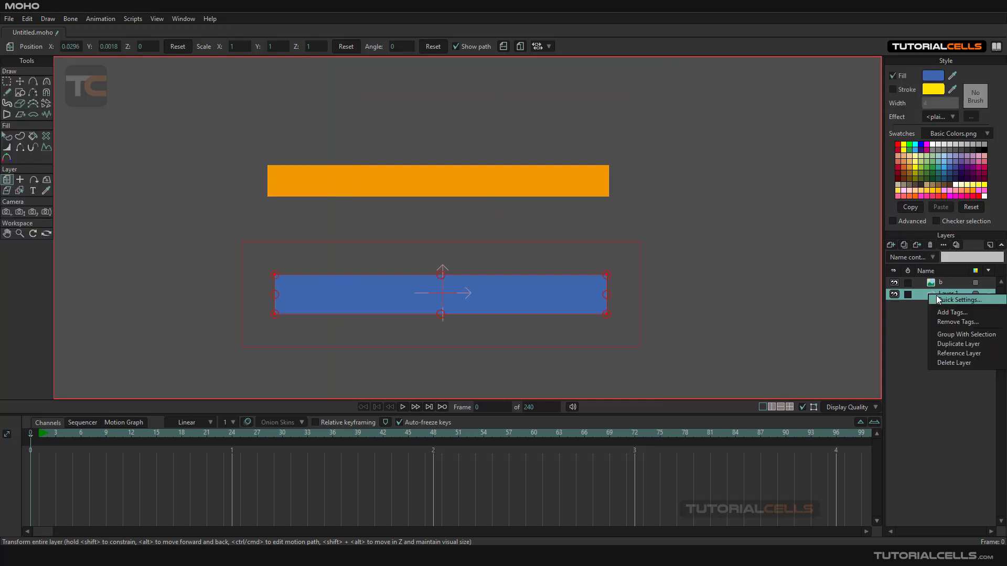
{"action": "left_click", "coordinate": [945, 336]}
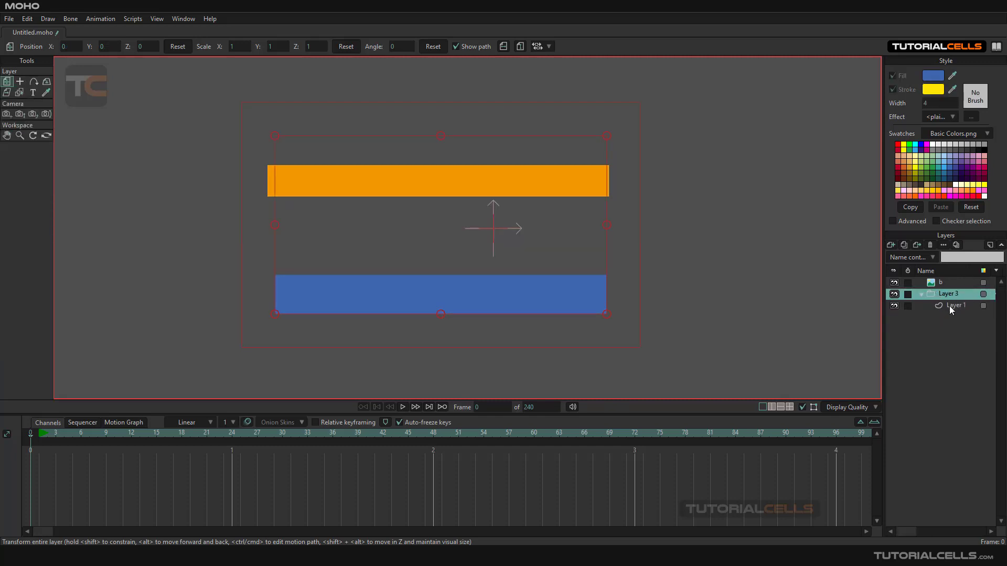
{"action": "left_click", "coordinate": [933, 285]}
{"action": "right_click", "coordinate": [933, 285]}
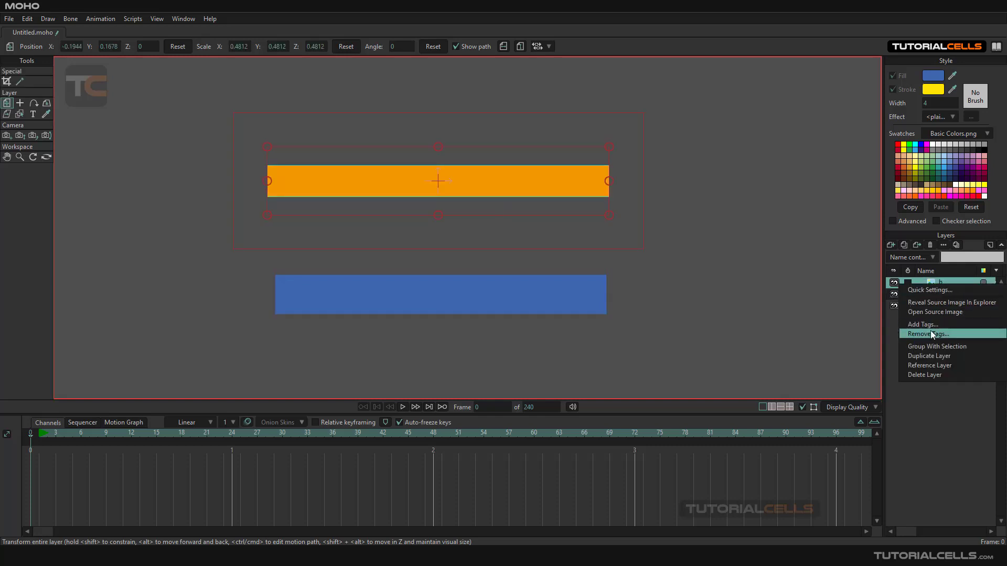
{"action": "left_click", "coordinate": [937, 346]}
{"action": "key", "text": "Return"}
Step: Convert the group holding the blue rectangle and the group holding image b to bone layers
{"action": "left_click", "coordinate": [940, 308]}
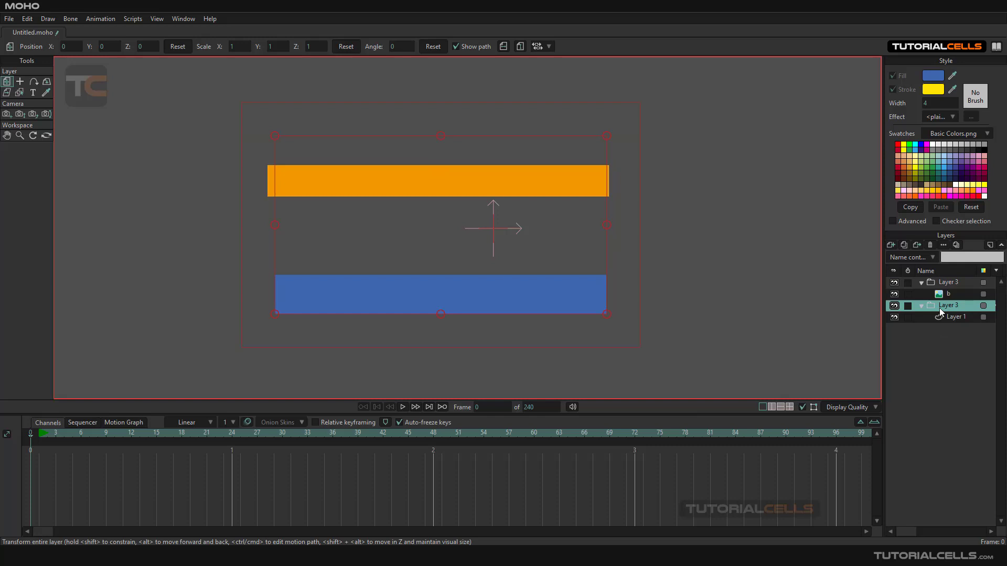
{"action": "right_click", "coordinate": [939, 307]}
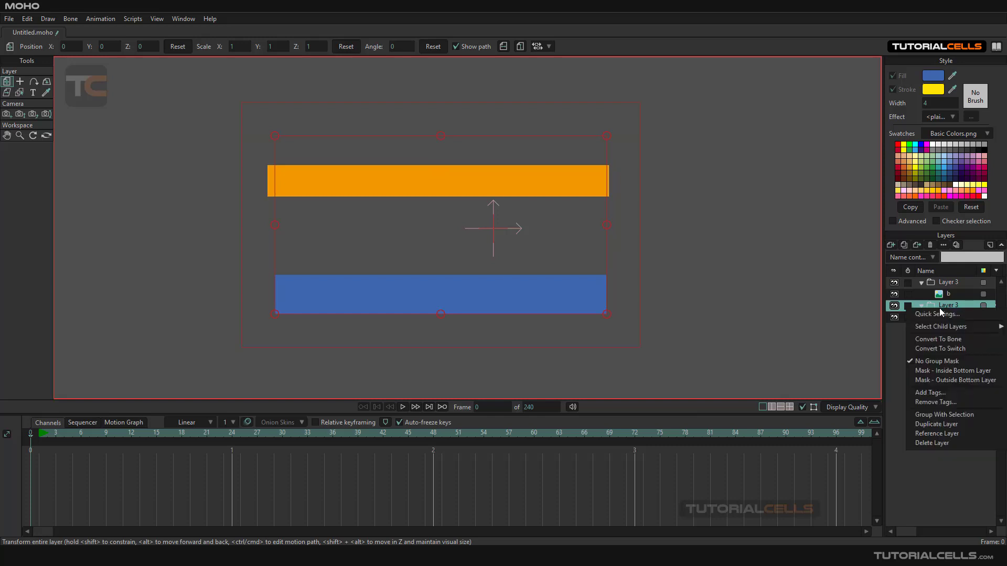
{"action": "left_click", "coordinate": [931, 341]}
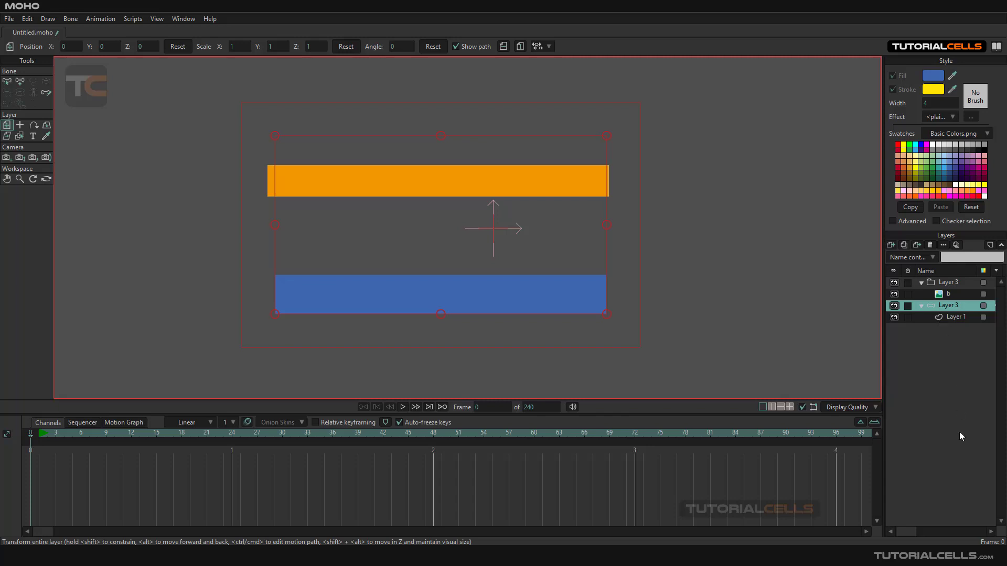
{"action": "right_click", "coordinate": [939, 282]}
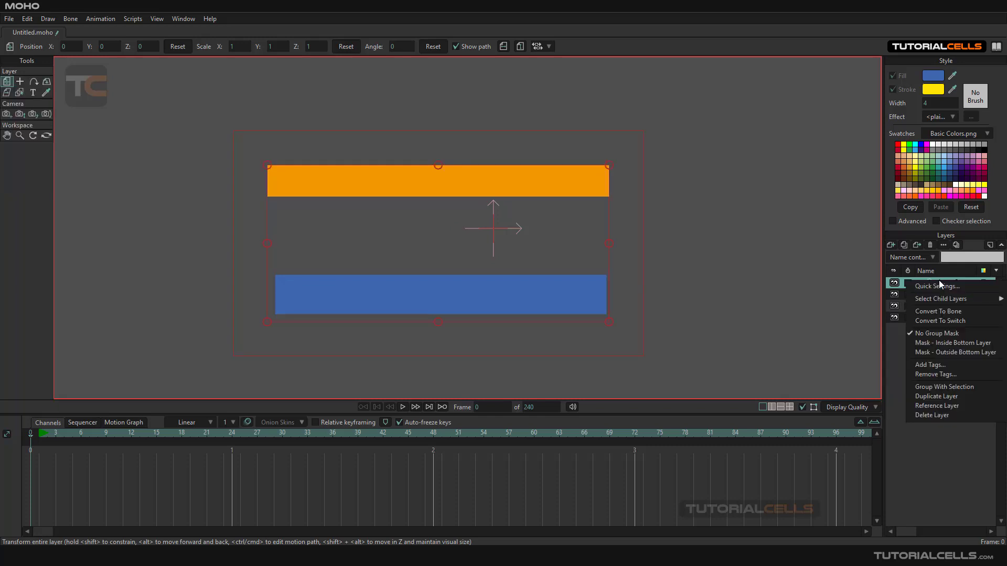
{"action": "left_click", "coordinate": [942, 313]}
Step: Convert the group holding image b to a bone layer and select the bone layer containing the blue rectangle
{"action": "left_click", "coordinate": [932, 308]}
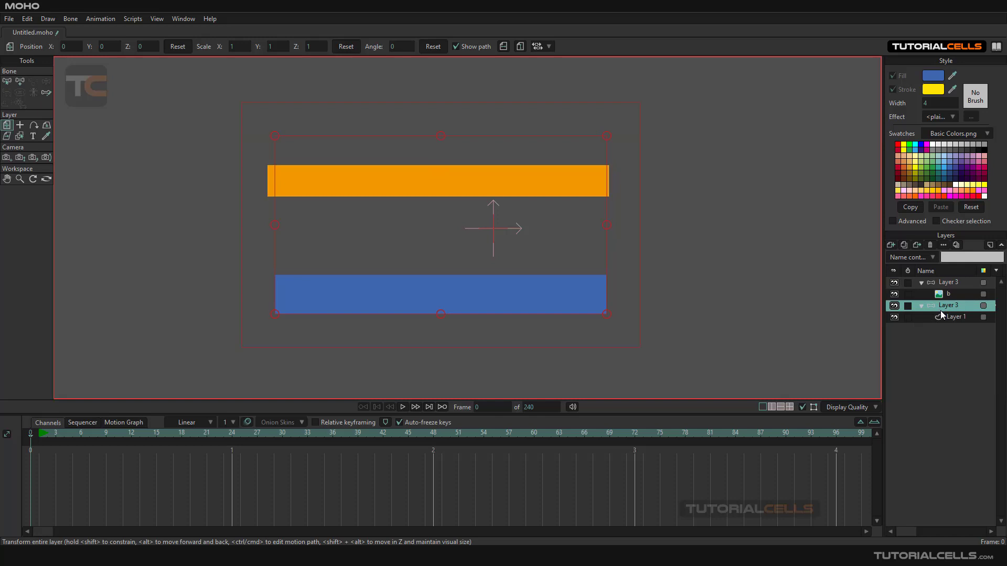
{"action": "left_click", "coordinate": [942, 282]}
{"action": "scroll", "coordinate": [386, 297], "scroll_direction": "up", "scroll_amount": 3}
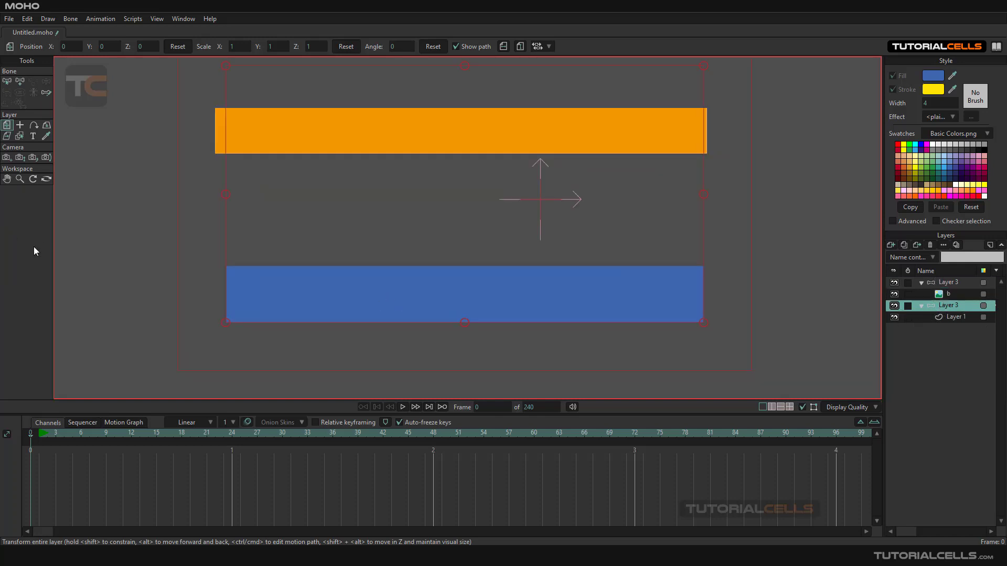
Step: Draw a bone horizontally inside the blue rectangle from its left end to near its middle
{"action": "left_click", "coordinate": [20, 82]}
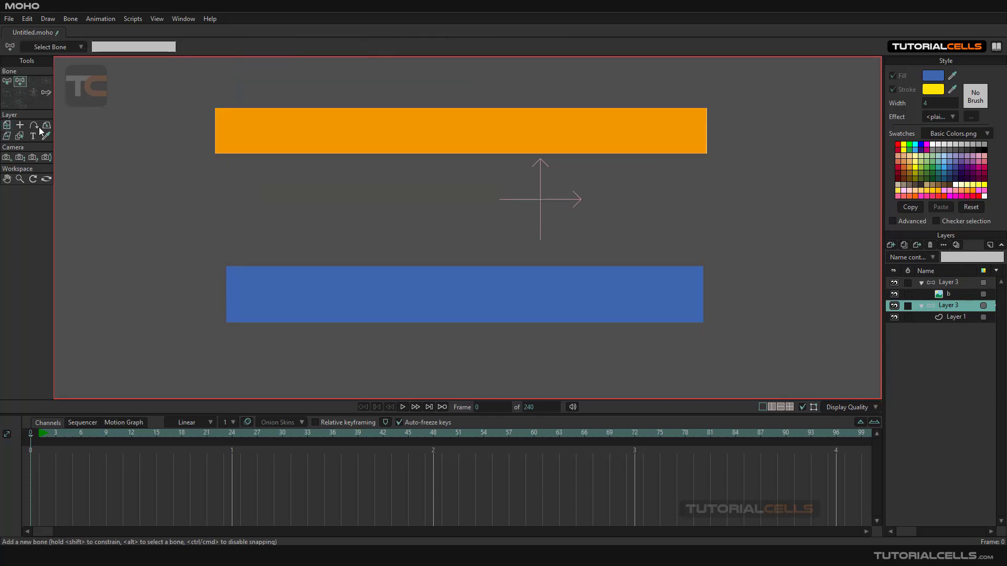
{"action": "left_click_drag", "start_coordinate": [226, 294], "coordinate": [391, 293]}
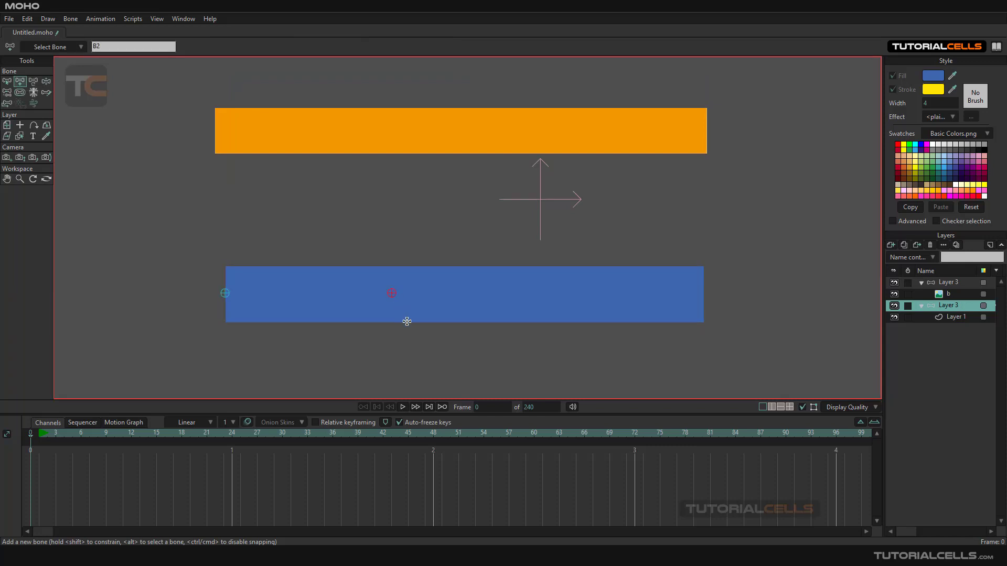
{"action": "key", "text": "ctrl+z"}
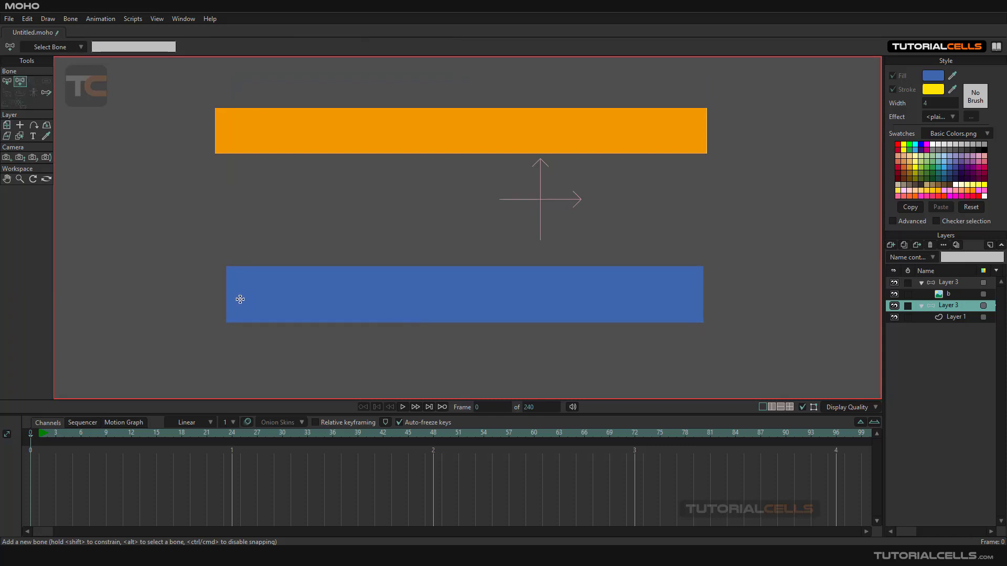
{"action": "left_click_drag", "start_coordinate": [229, 292], "coordinate": [432, 292]}
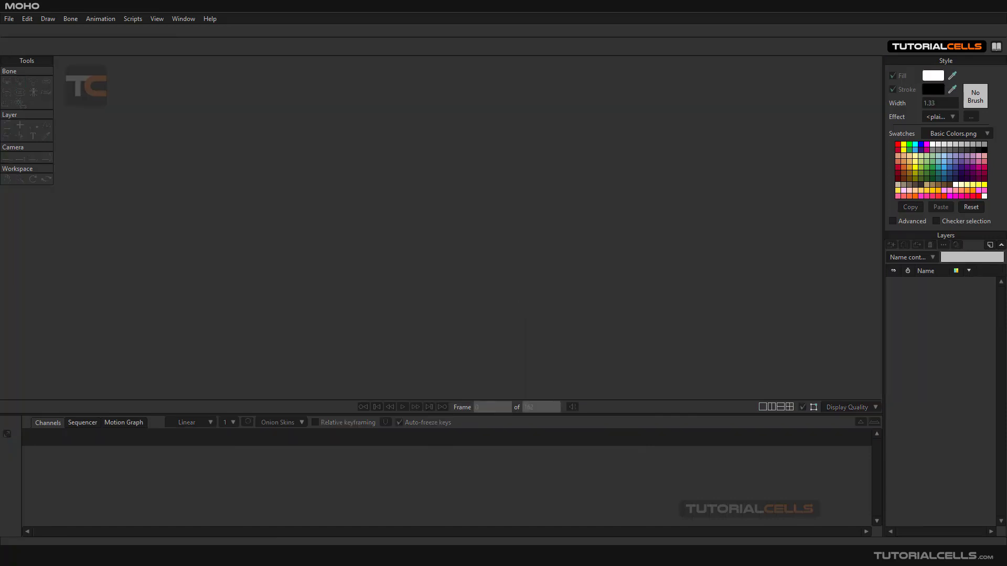
Step: Create a new blank project
{"action": "left_click", "coordinate": [11, 20]}
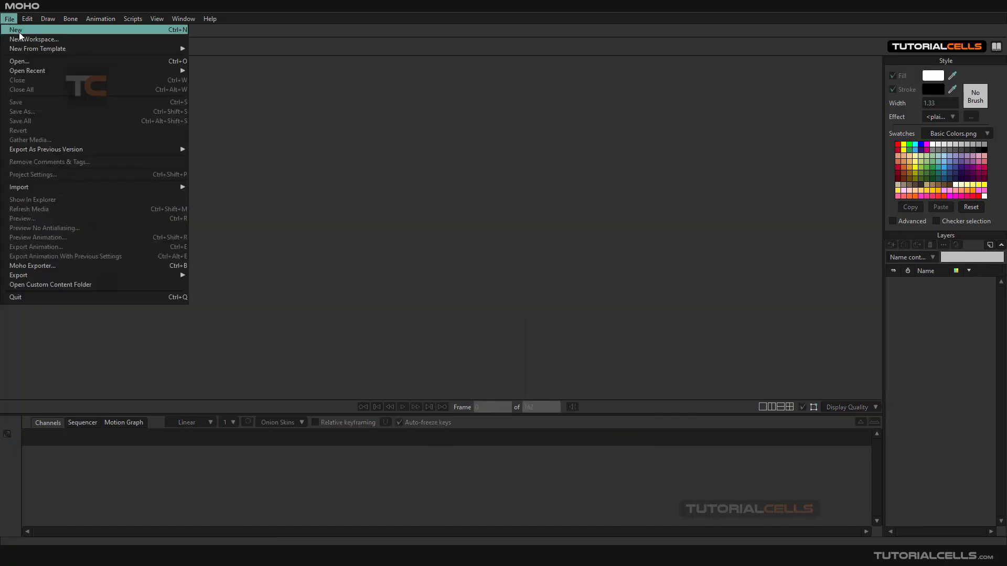
{"action": "left_click", "coordinate": [20, 30]}
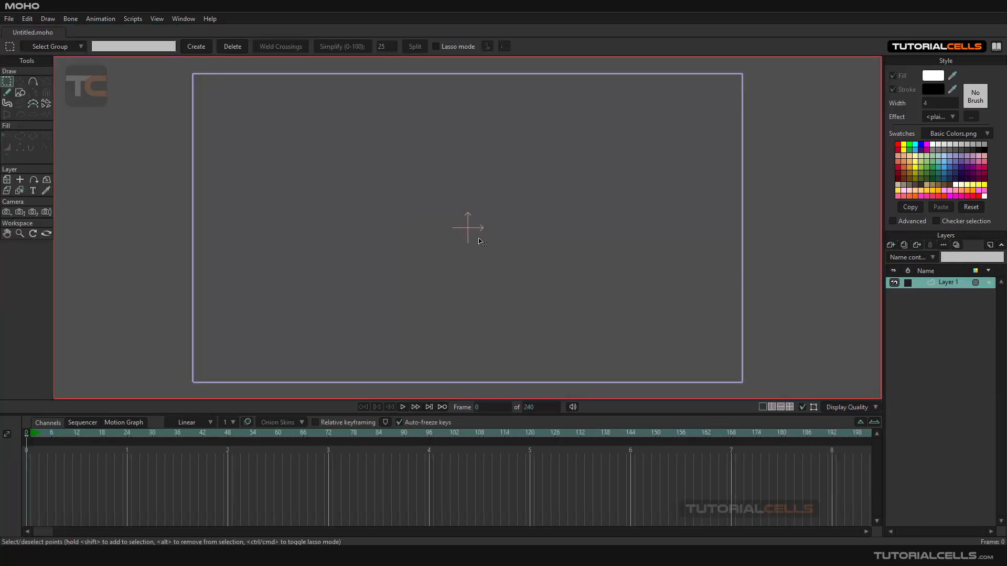
{"action": "scroll", "coordinate": [473, 242], "scroll_direction": "up", "scroll_amount": 1}
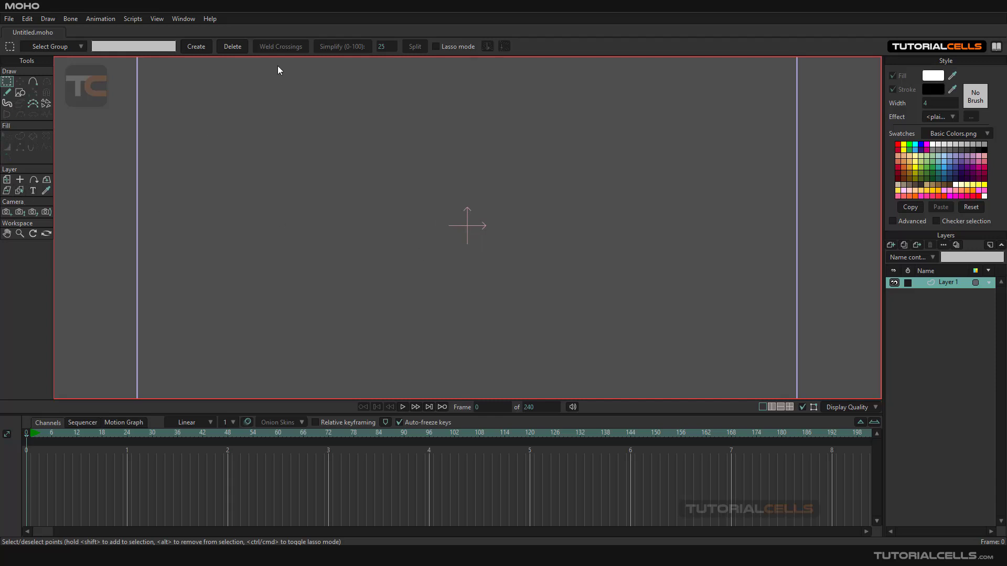
Step: Draw a long, thin rectangle with a light green fill just below the canvas origin
{"action": "left_click", "coordinate": [20, 92]}
{"action": "mouse_move", "coordinate": [305, 270]}
{"action": "left_mouse_down"}
{"action": "mouse_move", "coordinate": [601, 308]}
{"action": "mouse_move", "coordinate": [641, 300]}
{"action": "left_mouse_up"}
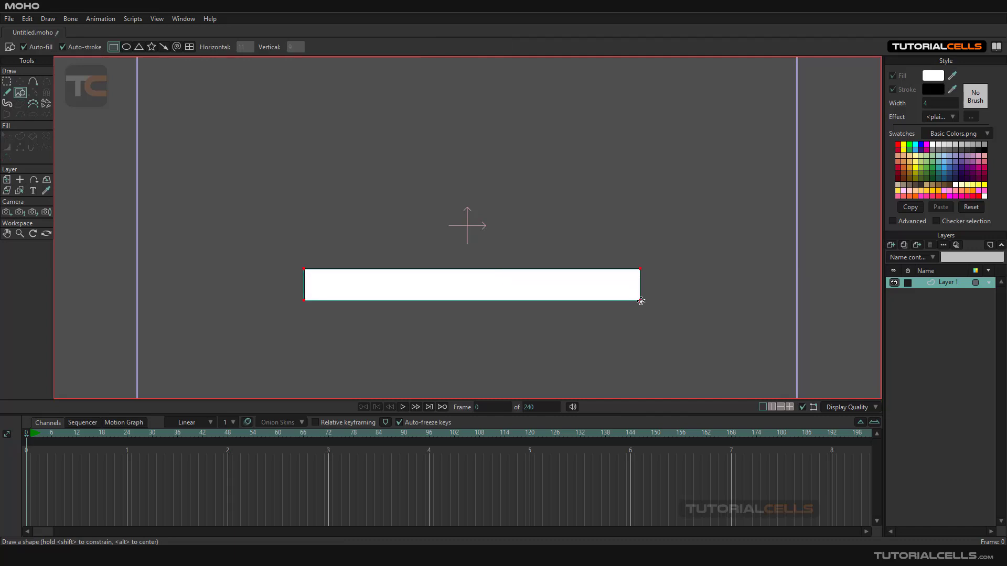
{"action": "key", "text": "ctrl+z"}
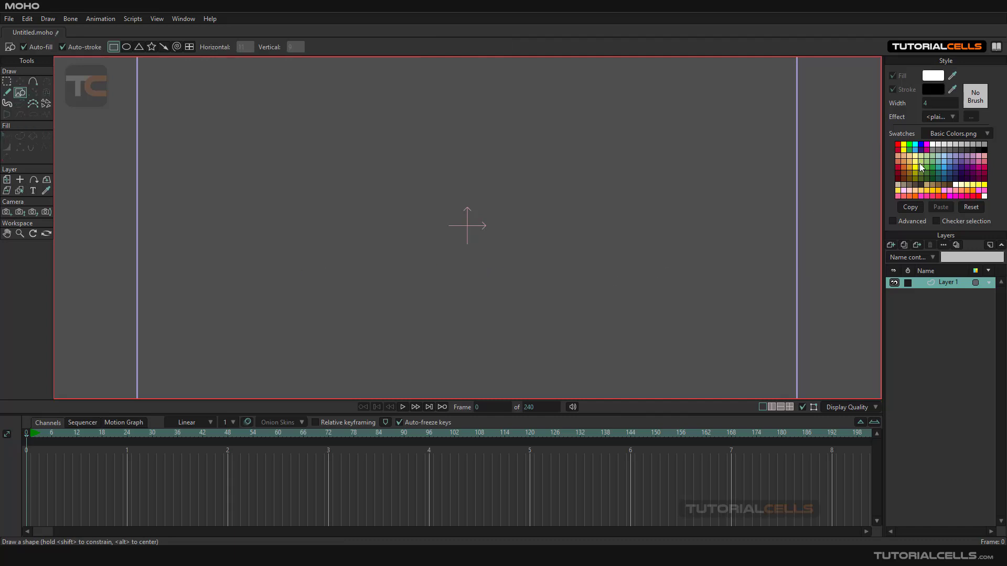
{"action": "left_click", "coordinate": [928, 162]}
{"action": "left_click_drag", "start_coordinate": [324, 264], "coordinate": [644, 293]}
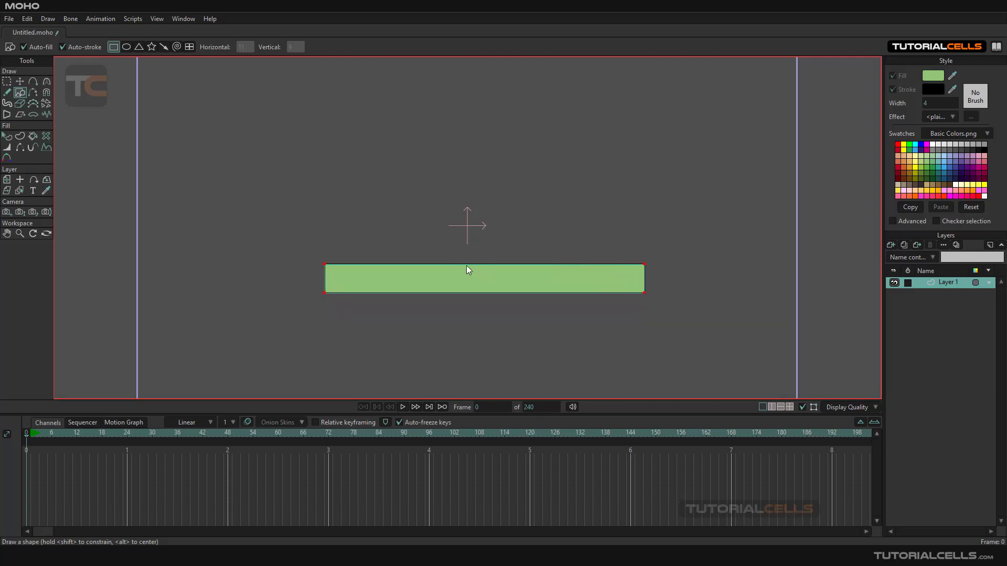
Step: Split the green rectangle's upper edge and lower edge to add evenly spaced points along both
{"action": "key", "text": "t"}
{"action": "left_click", "coordinate": [247, 205]}
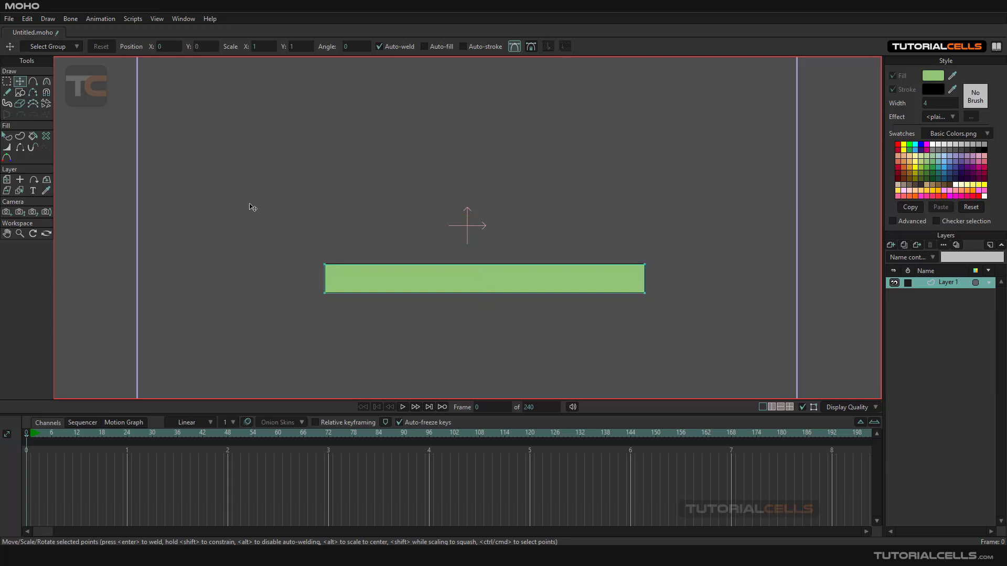
{"action": "left_click", "coordinate": [6, 81]}
{"action": "left_click_drag", "start_coordinate": [263, 186], "coordinate": [667, 272]}
{"action": "left_click_drag", "start_coordinate": [294, 336], "coordinate": [662, 282]}
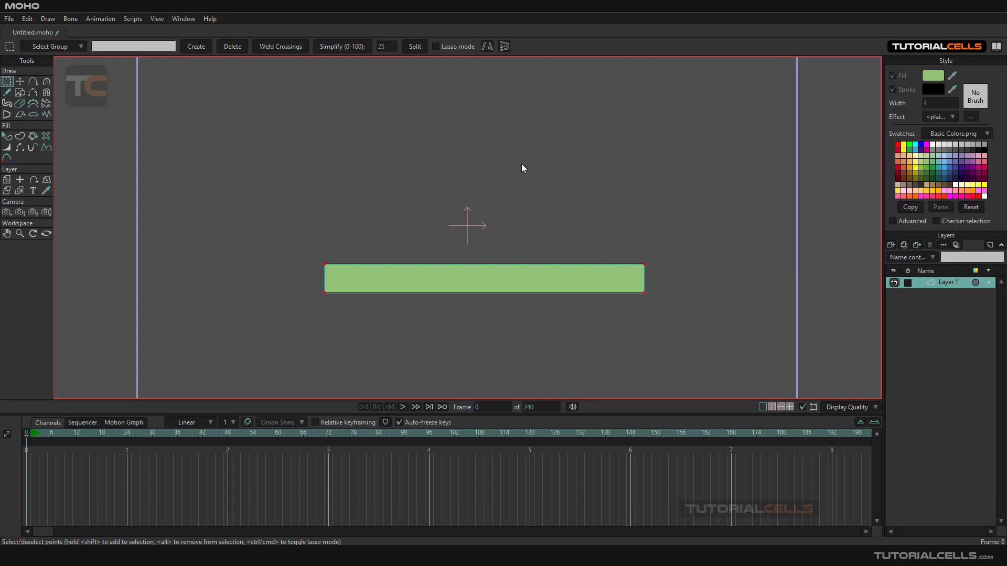
{"action": "left_click_drag", "start_coordinate": [288, 233], "coordinate": [675, 276]}
{"action": "left_click", "coordinate": [418, 47]}
{"action": "left_click_drag", "start_coordinate": [306, 321], "coordinate": [678, 283]}
{"action": "left_click", "coordinate": [413, 47]}
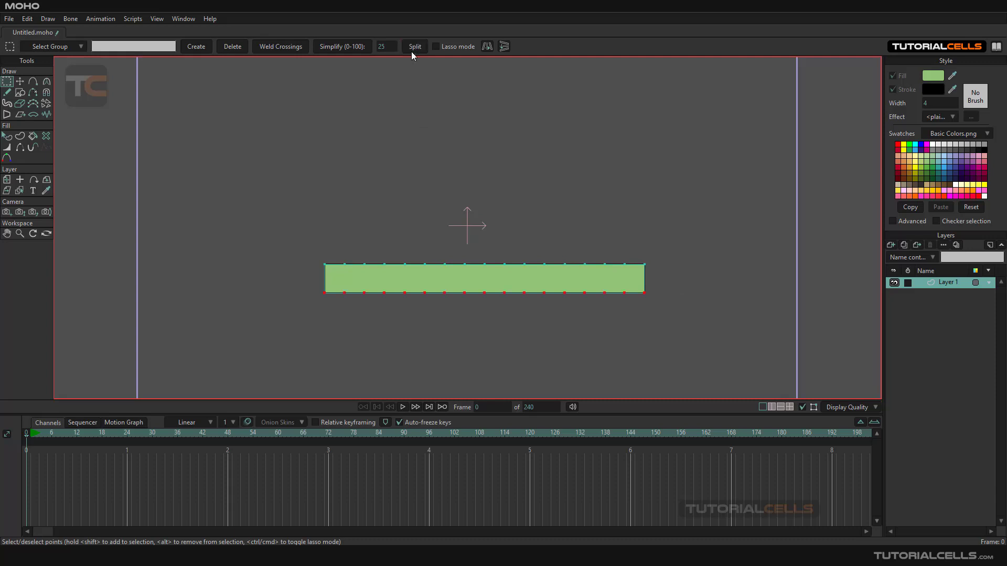
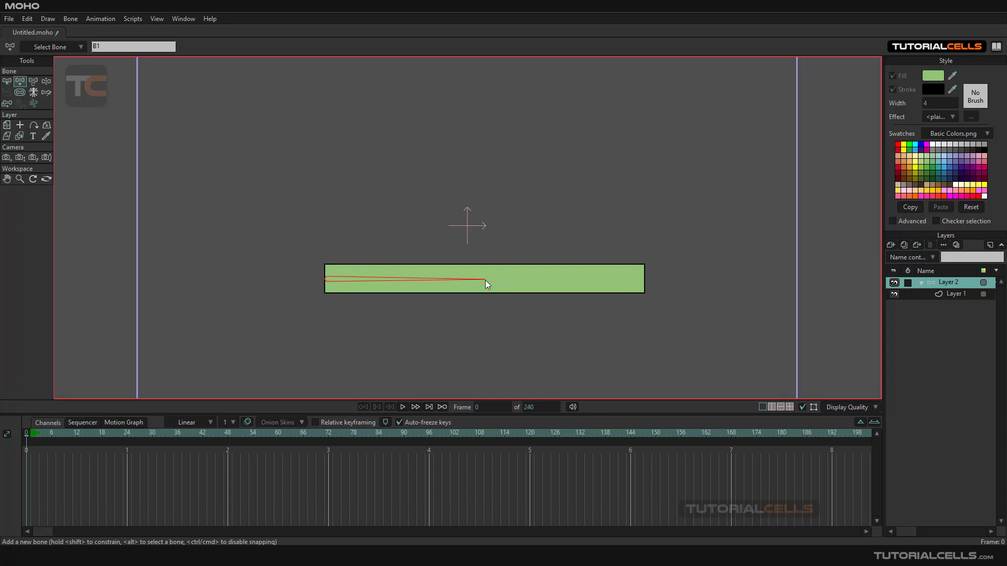
Step: Draw a second bone from the first bone's tip to the right end of the green rectangle
{"action": "left_click_drag", "start_coordinate": [486, 280], "coordinate": [494, 284]}
{"action": "left_click_drag", "start_coordinate": [561, 283], "coordinate": [645, 281]}
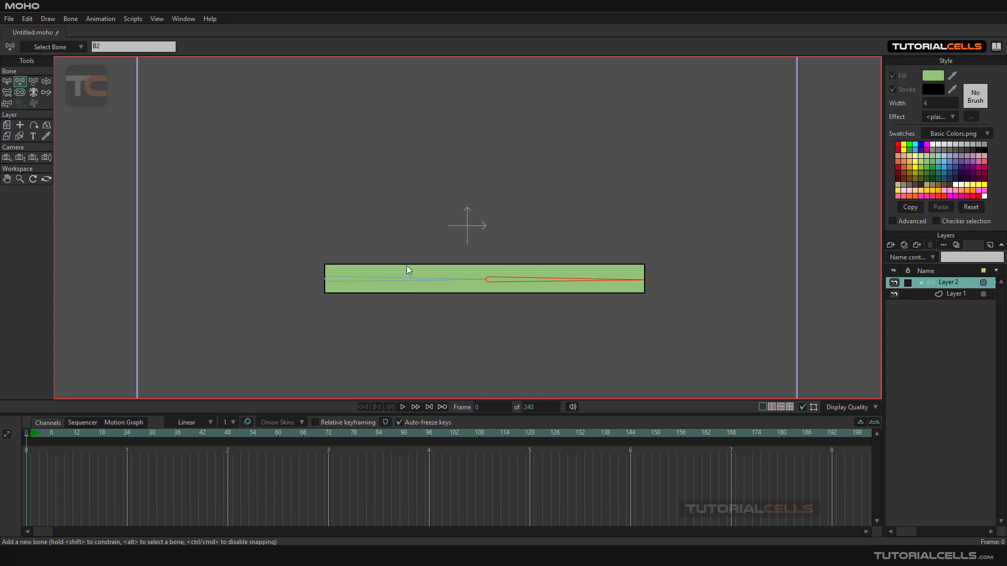
{"action": "left_click", "coordinate": [69, 19]}
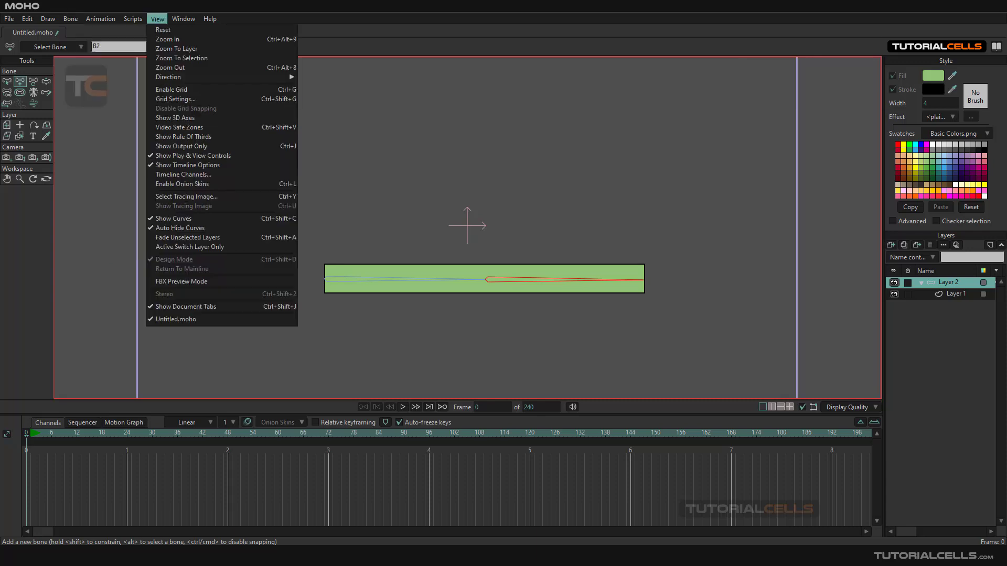
{"action": "mouse_move", "coordinate": [183, 19]}
{"action": "left_click", "coordinate": [394, 312]}
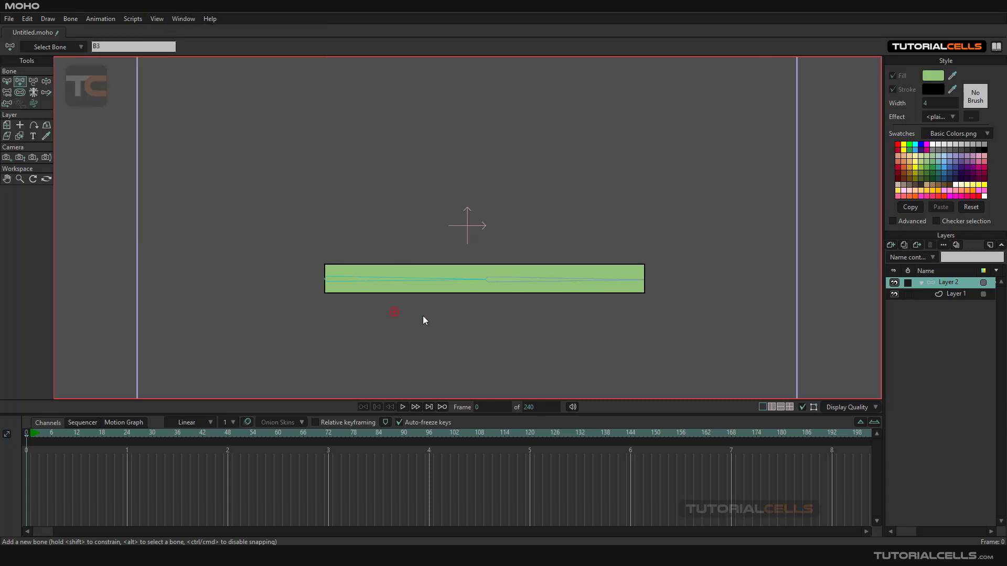
{"action": "key", "text": "ctrl+z"}
Step: Select the two bones in turn and test how the rectangle bends by manipulating the right bone
{"action": "left_click", "coordinate": [6, 83]}
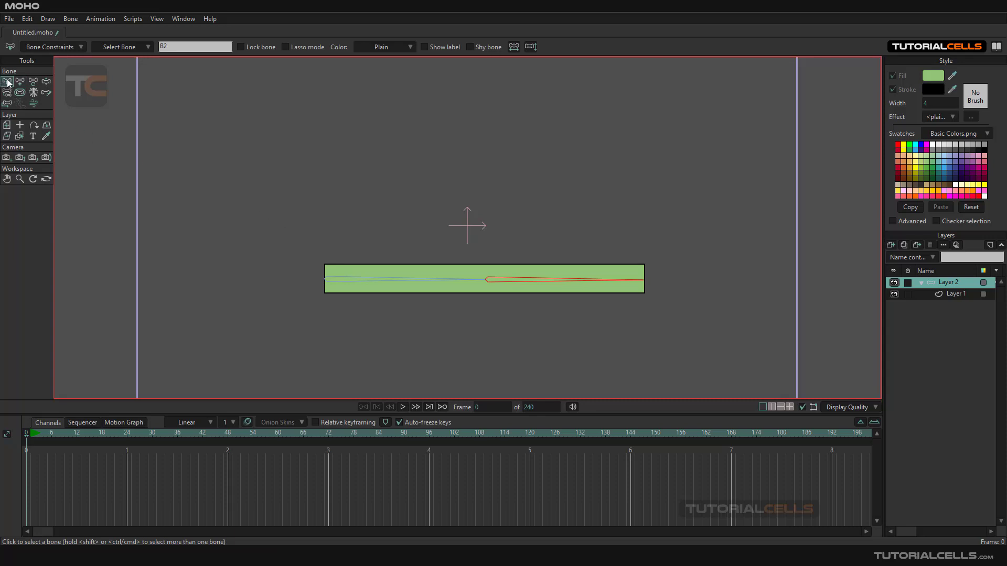
{"action": "left_click", "coordinate": [399, 278]}
{"action": "left_click", "coordinate": [508, 283]}
{"action": "left_click", "coordinate": [454, 281]}
{"action": "left_click", "coordinate": [502, 282]}
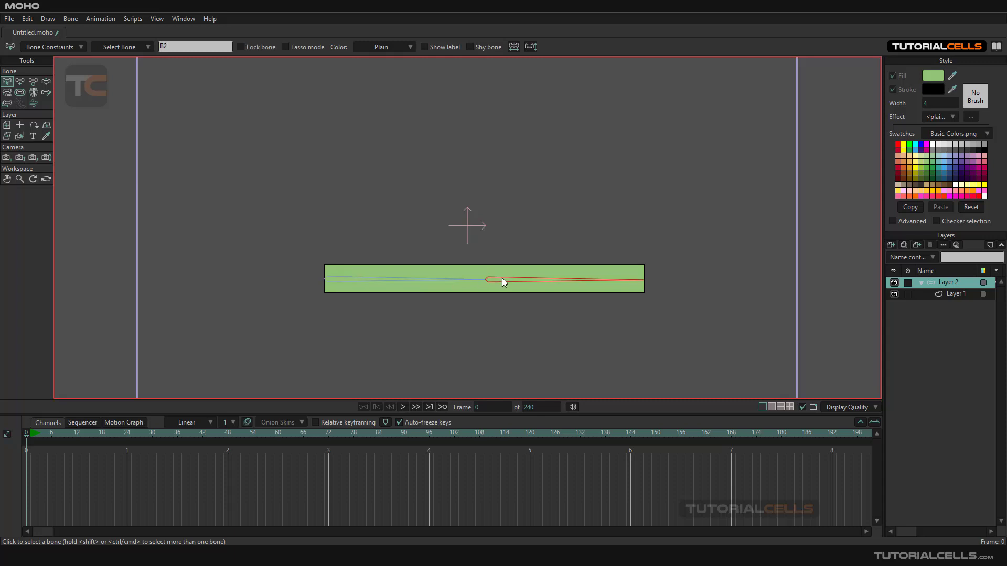
{"action": "left_click", "coordinate": [45, 82]}
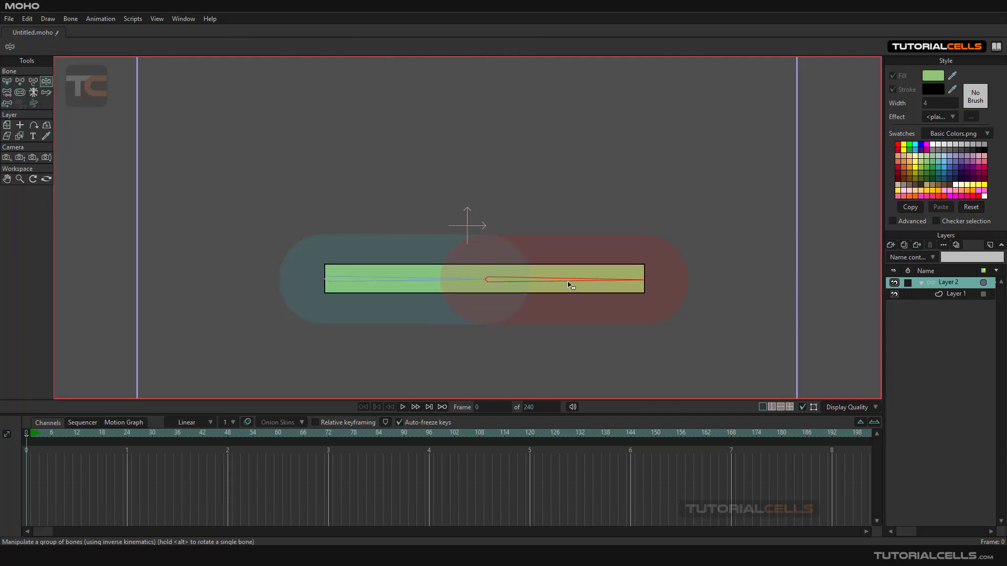
{"action": "left_click_drag", "start_coordinate": [568, 283], "coordinate": [603, 266]}
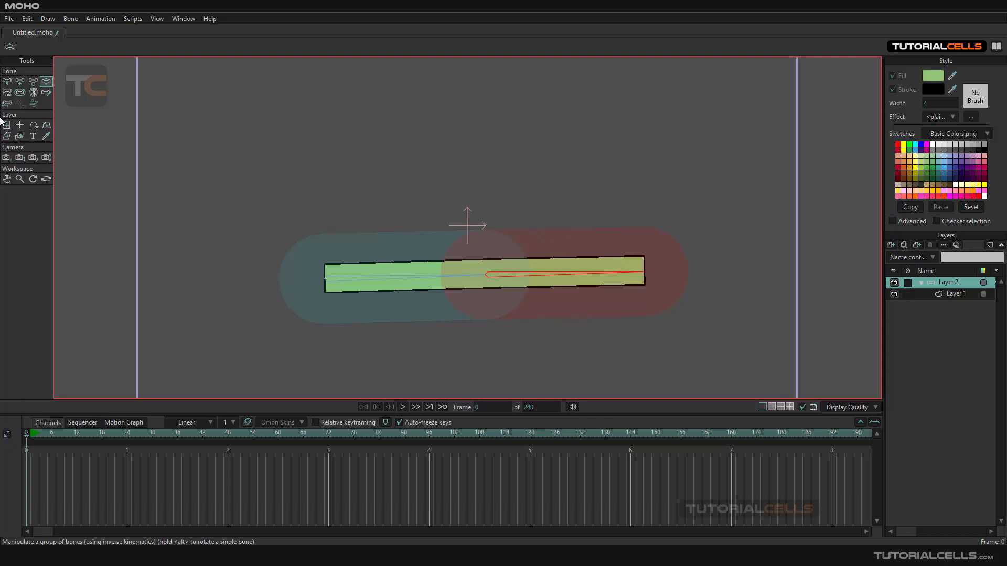
Step: Reduce the right bone's strength to about 0.99 and test the rectangle's bend with Manipulate Bones
{"action": "left_click", "coordinate": [21, 95]}
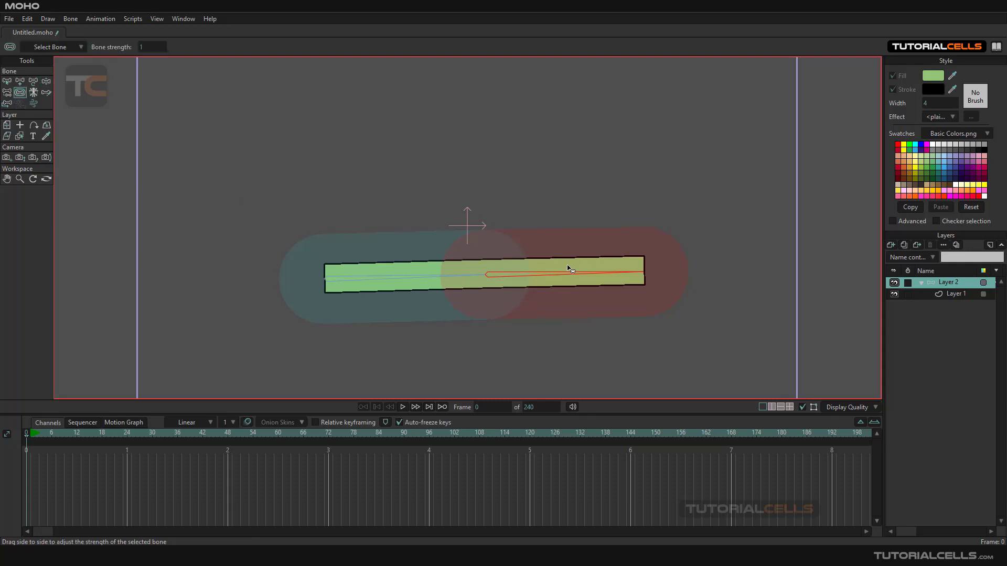
{"action": "mouse_move", "coordinate": [568, 269]}
{"action": "left_mouse_down"}
{"action": "mouse_move", "coordinate": [461, 272]}
{"action": "mouse_move", "coordinate": [548, 272]}
{"action": "left_mouse_up"}
{"action": "left_click", "coordinate": [46, 82]}
{"action": "left_click_drag", "start_coordinate": [533, 281], "coordinate": [496, 215]}
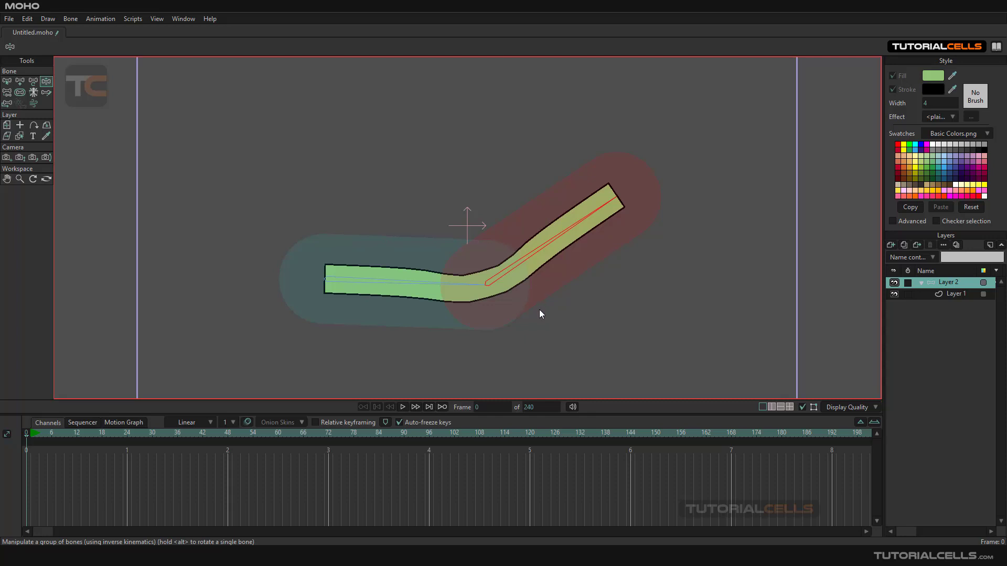
{"action": "left_click_drag", "start_coordinate": [549, 244], "coordinate": [604, 288]}
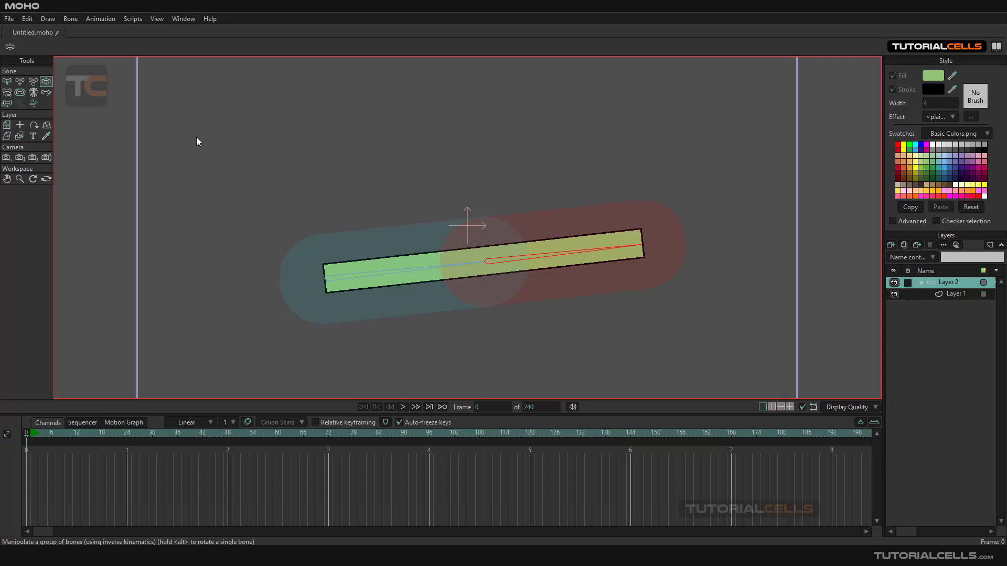
Step: Reduce the strength of both bones to about 0.40 so their influence areas fit closely around the rectangle
{"action": "left_click", "coordinate": [19, 93]}
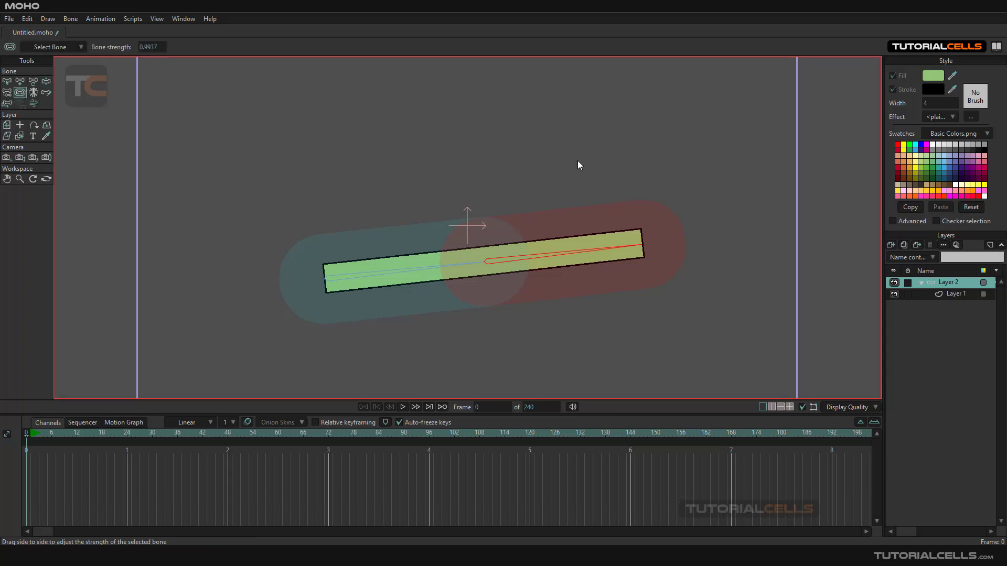
{"action": "left_click_drag", "start_coordinate": [577, 161], "coordinate": [545, 175]}
{"action": "left_click", "coordinate": [379, 276]}
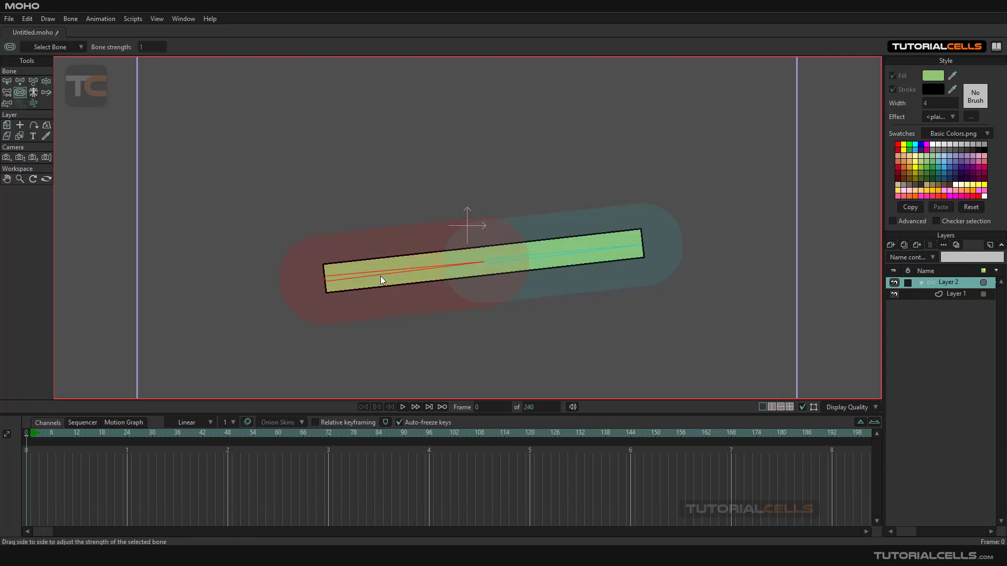
{"action": "left_click", "coordinate": [6, 81]}
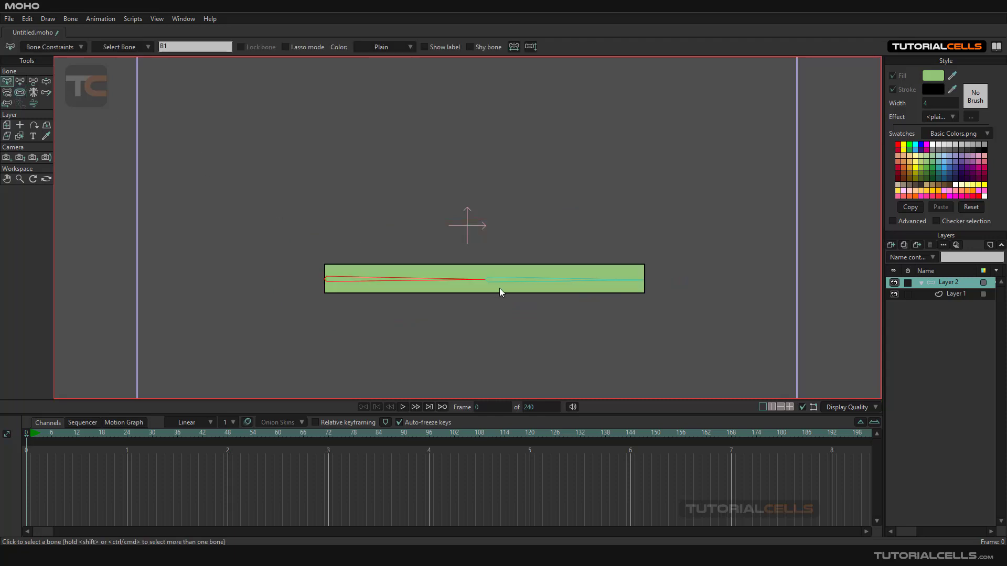
{"action": "left_click", "coordinate": [19, 92]}
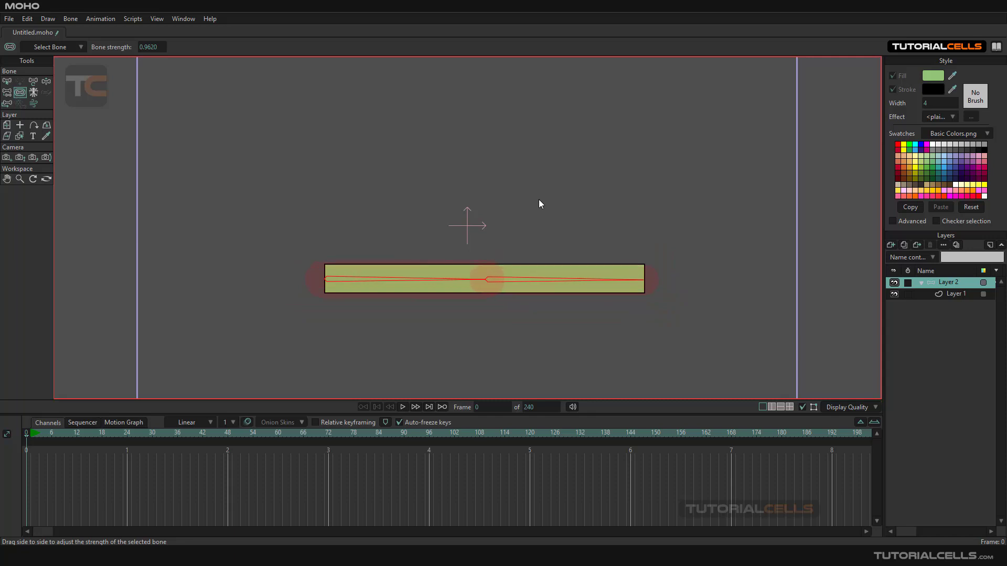
{"action": "left_click_drag", "start_coordinate": [539, 200], "coordinate": [450, 240]}
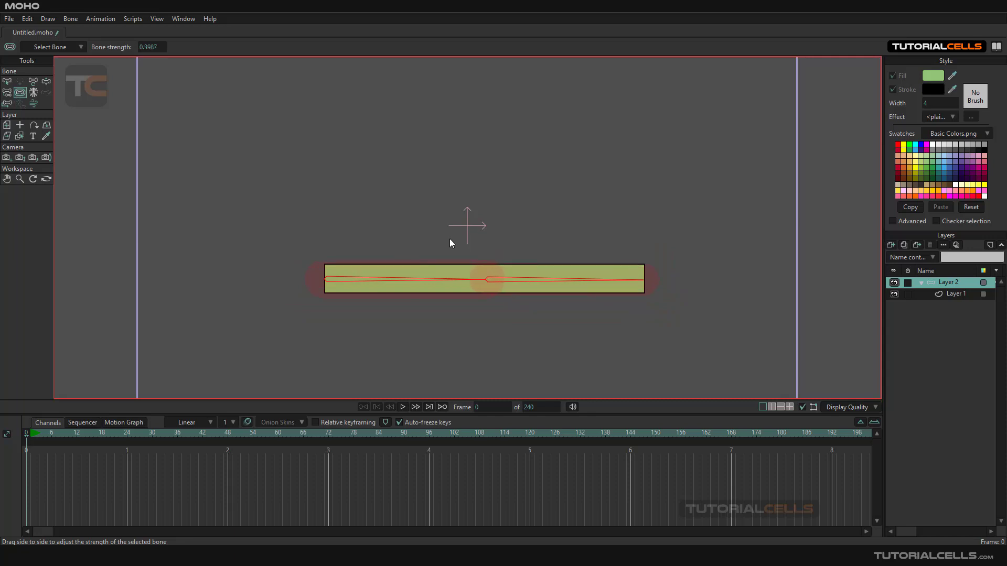
Step: Test the rectangle's bending at the joint by manipulating the right bone with the reduced bone strengths
{"action": "left_click", "coordinate": [46, 82]}
{"action": "left_click_drag", "start_coordinate": [546, 272], "coordinate": [598, 255]}
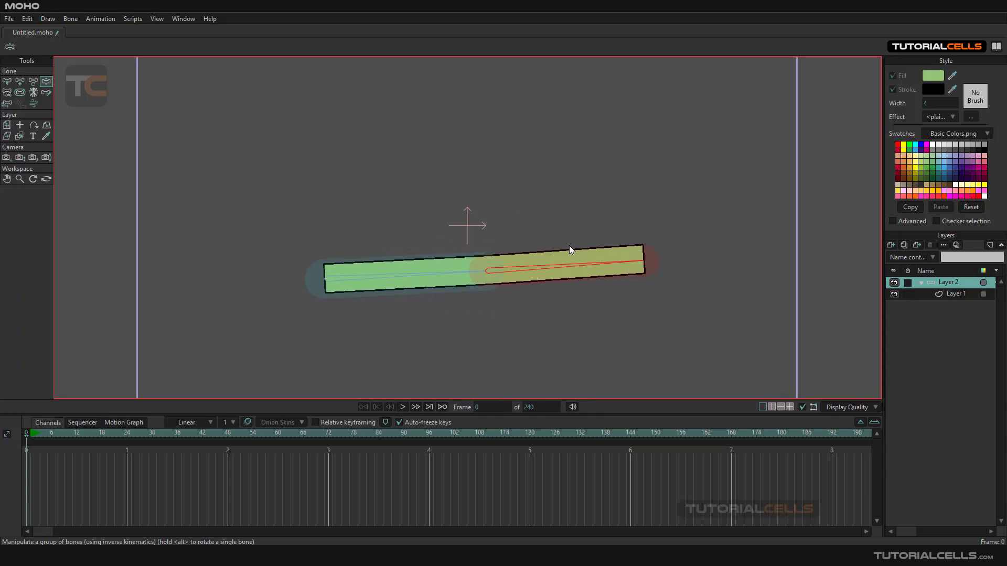
{"action": "scroll", "coordinate": [505, 271], "scroll_direction": "up", "scroll_amount": 2}
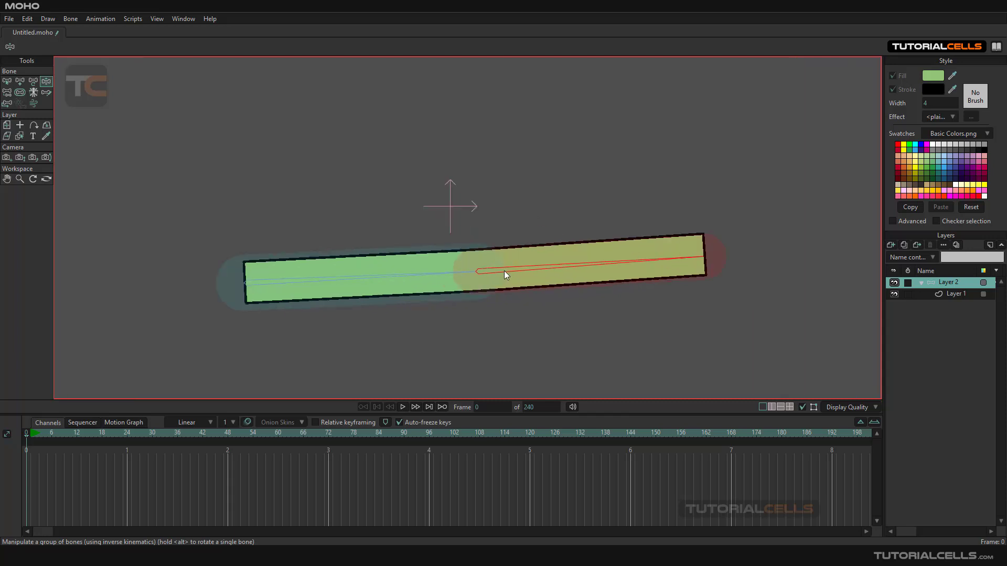
{"action": "scroll", "coordinate": [498, 274], "scroll_direction": "down", "scroll_amount": 3}
{"action": "left_click_drag", "start_coordinate": [578, 274], "coordinate": [605, 248]}
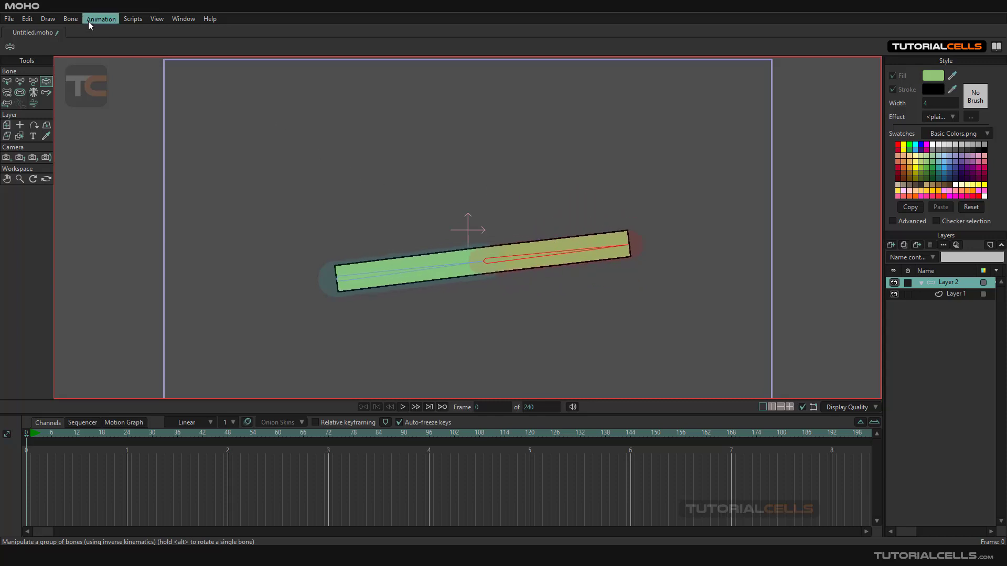
{"action": "left_click", "coordinate": [71, 19]}
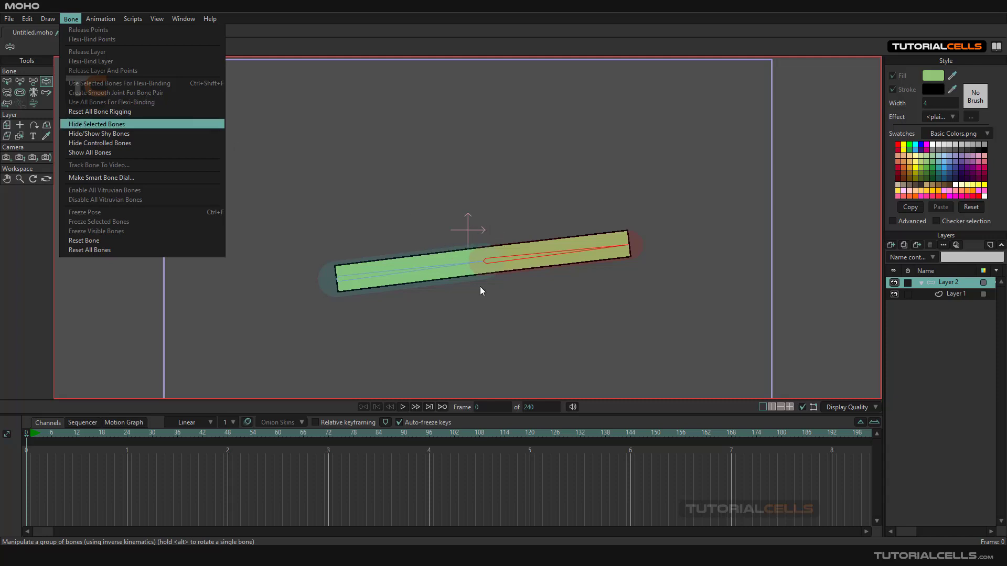
{"action": "key", "text": "Down"}
{"action": "key", "text": "Down"}
{"action": "key", "text": "Down"}
Step: Select both bones and create a smooth joint for the bone pair on the rectangle's vector layer, Layer 1
{"action": "left_click", "coordinate": [386, 212]}
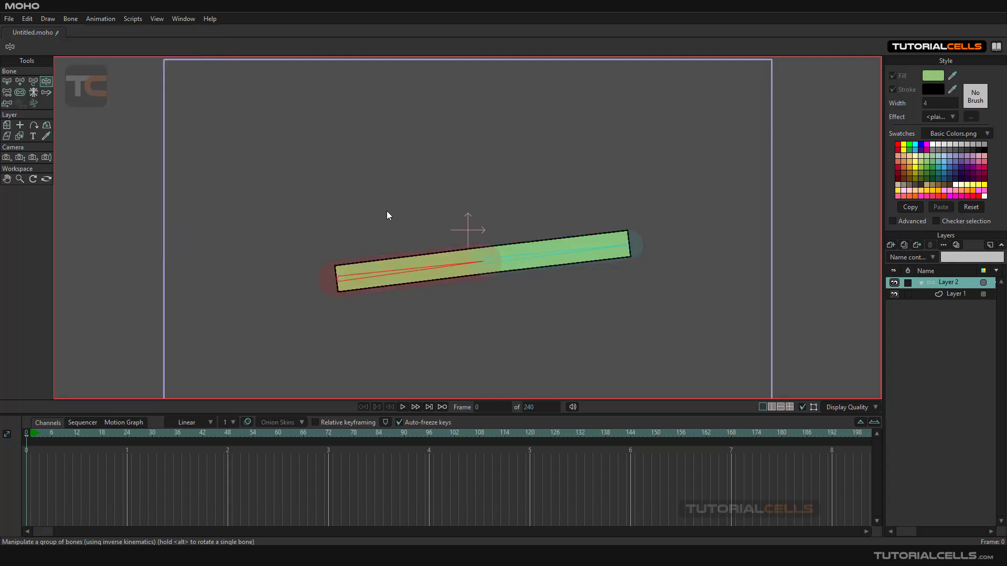
{"action": "key", "text": "b"}
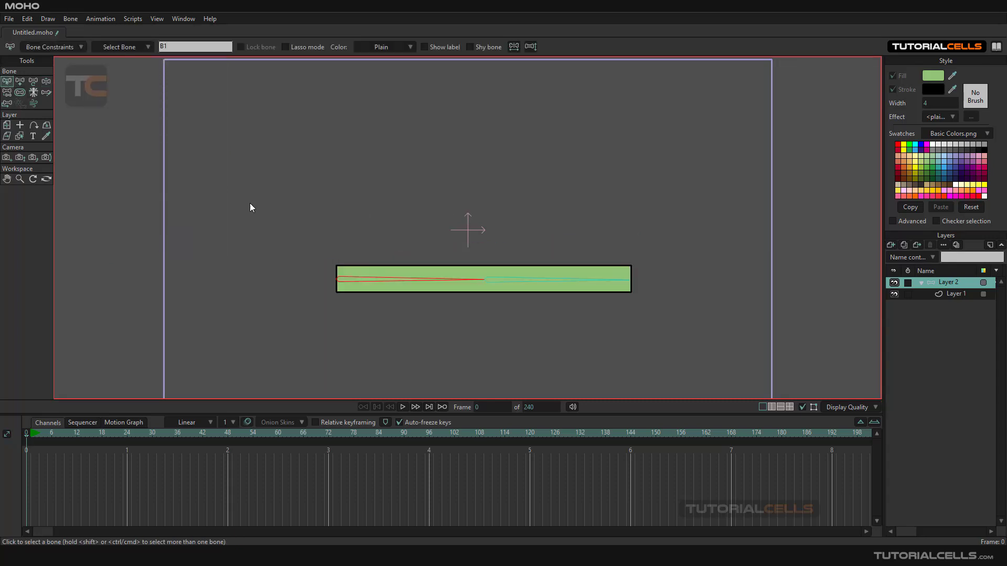
{"action": "left_click", "coordinate": [518, 283], "text": "shift"}
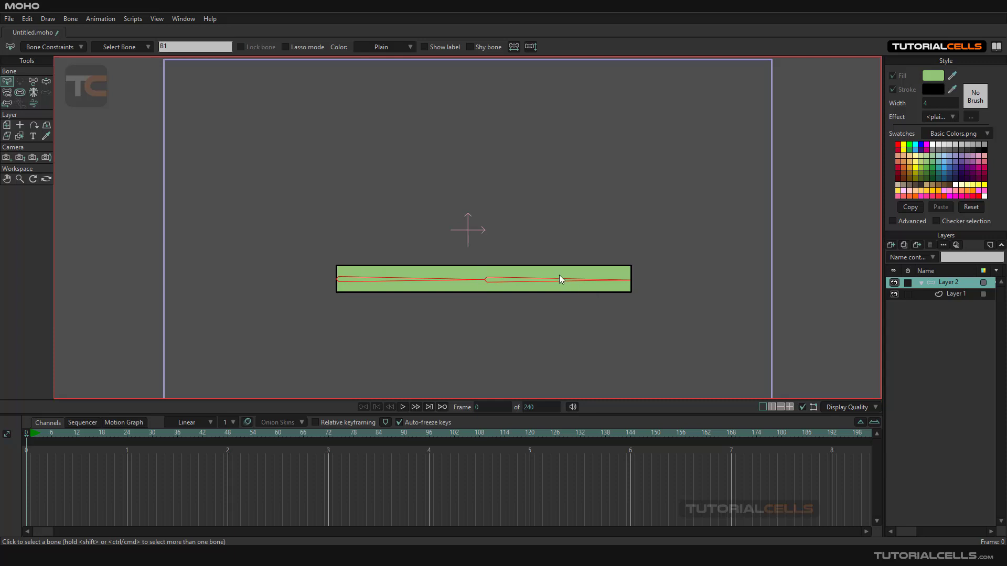
{"action": "left_click", "coordinate": [938, 298]}
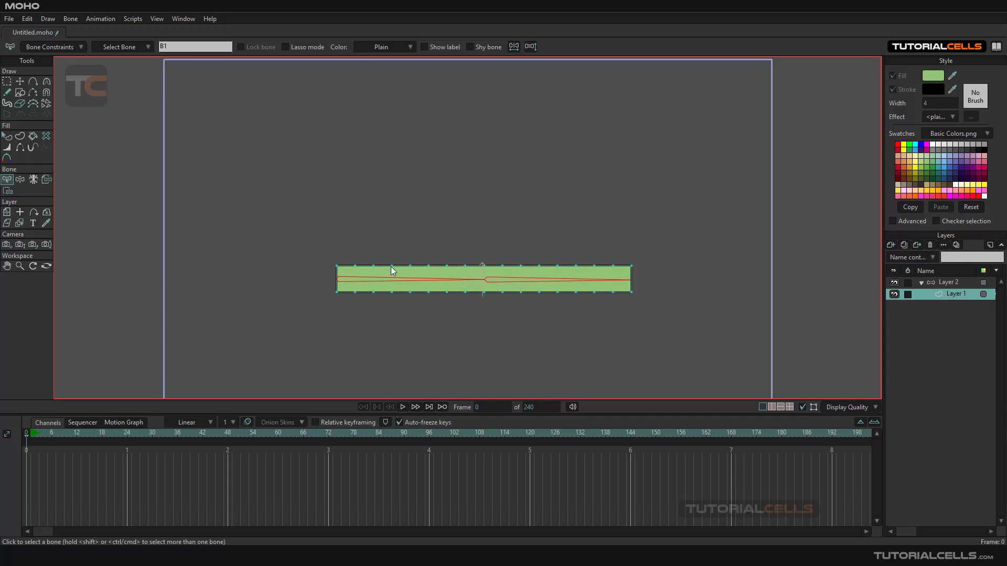
{"action": "left_click", "coordinate": [72, 21]}
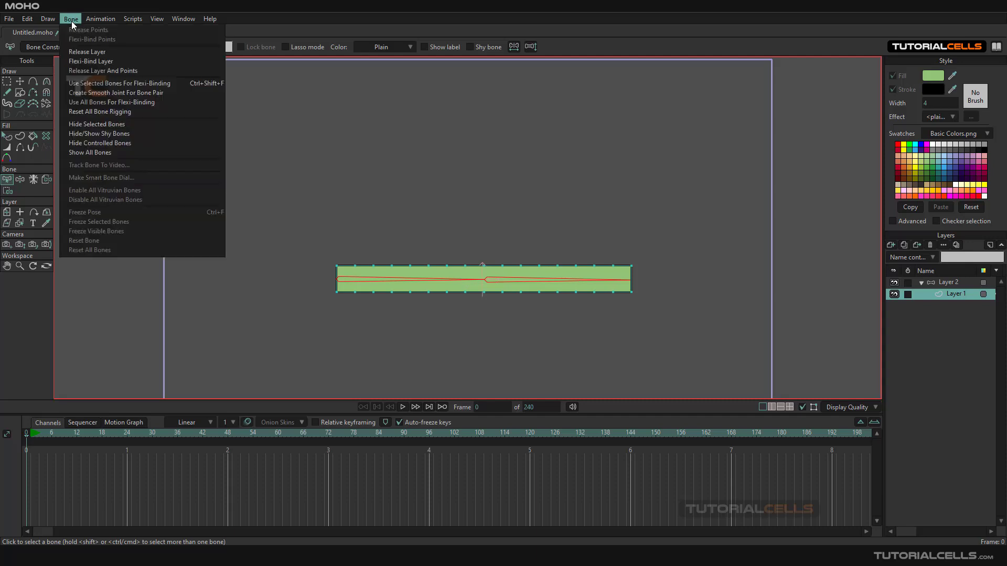
{"action": "left_click", "coordinate": [78, 93]}
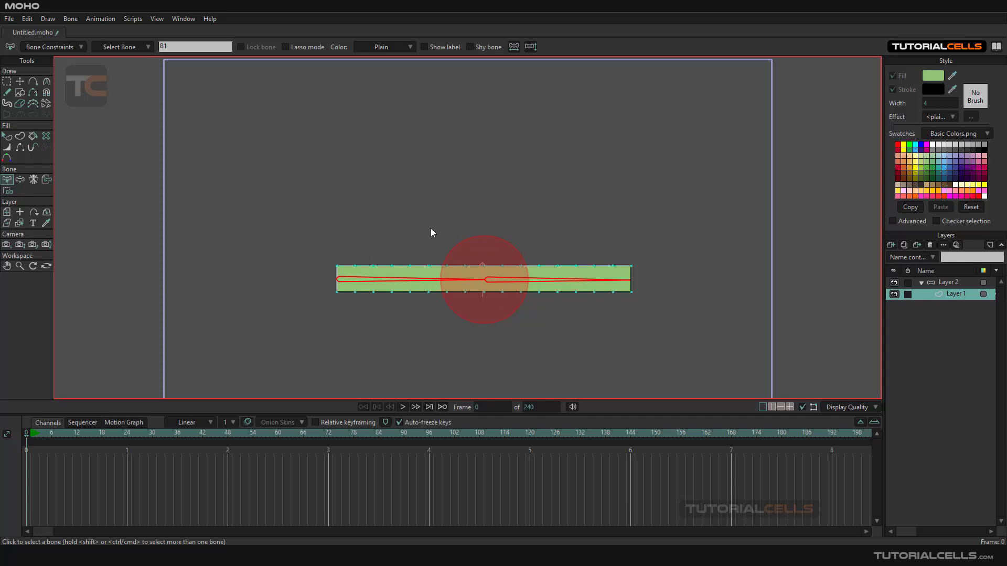
Step: Test the smooth joint by manipulating the right bone of Layer 2 with Manipulate Bones
{"action": "left_click", "coordinate": [936, 284]}
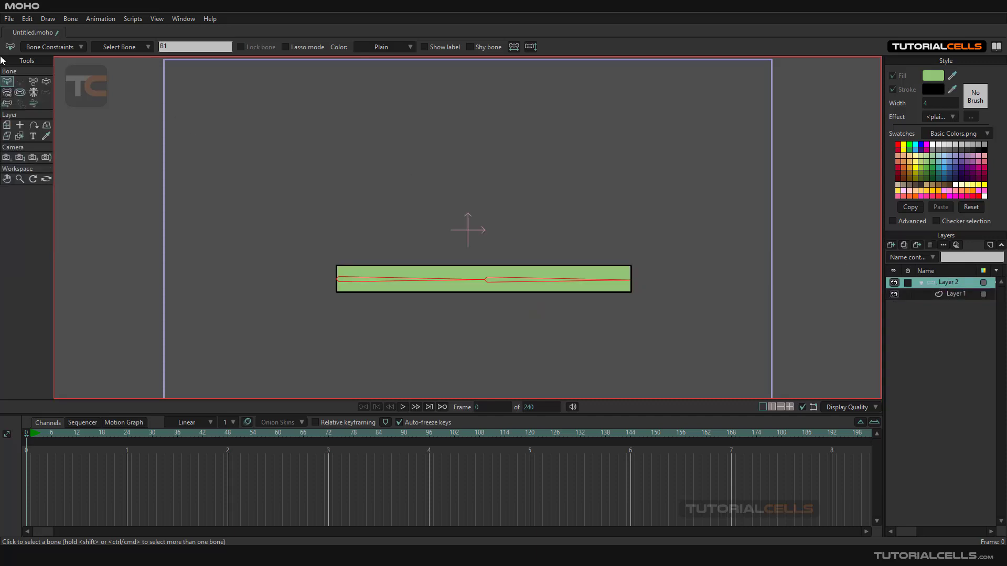
{"action": "left_click", "coordinate": [46, 82]}
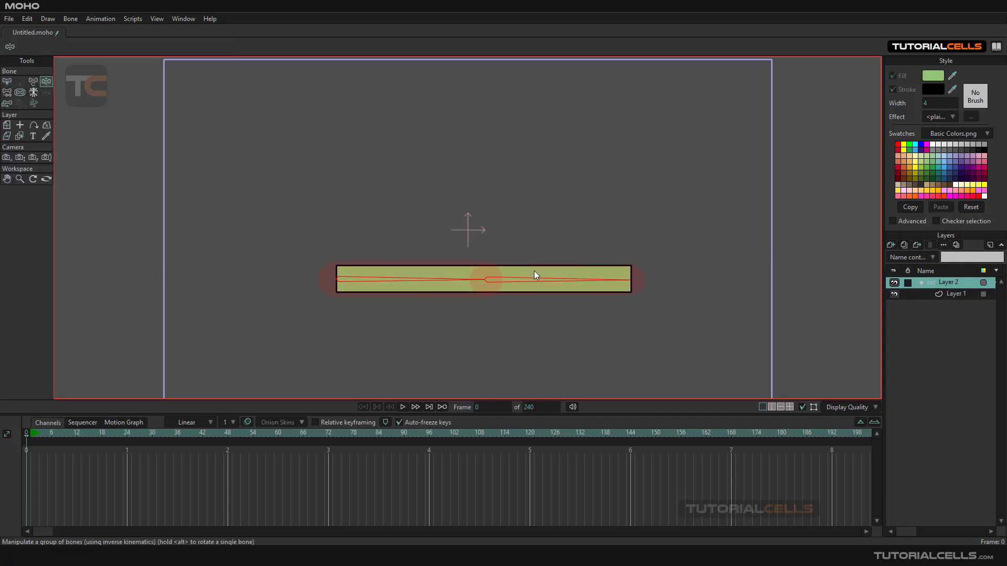
{"action": "mouse_move", "coordinate": [549, 279]}
{"action": "left_mouse_down"}
{"action": "mouse_move", "coordinate": [562, 283]}
{"action": "mouse_move", "coordinate": [492, 193]}
{"action": "mouse_move", "coordinate": [558, 260]}
{"action": "mouse_move", "coordinate": [475, 299]}
{"action": "mouse_move", "coordinate": [507, 206]}
{"action": "mouse_move", "coordinate": [431, 193]}
{"action": "mouse_move", "coordinate": [533, 225]}
{"action": "mouse_move", "coordinate": [559, 260]}
{"action": "mouse_move", "coordinate": [473, 225]}
{"action": "mouse_move", "coordinate": [542, 242]}
{"action": "mouse_move", "coordinate": [547, 275]}
{"action": "mouse_move", "coordinate": [566, 284]}
{"action": "left_mouse_up"}
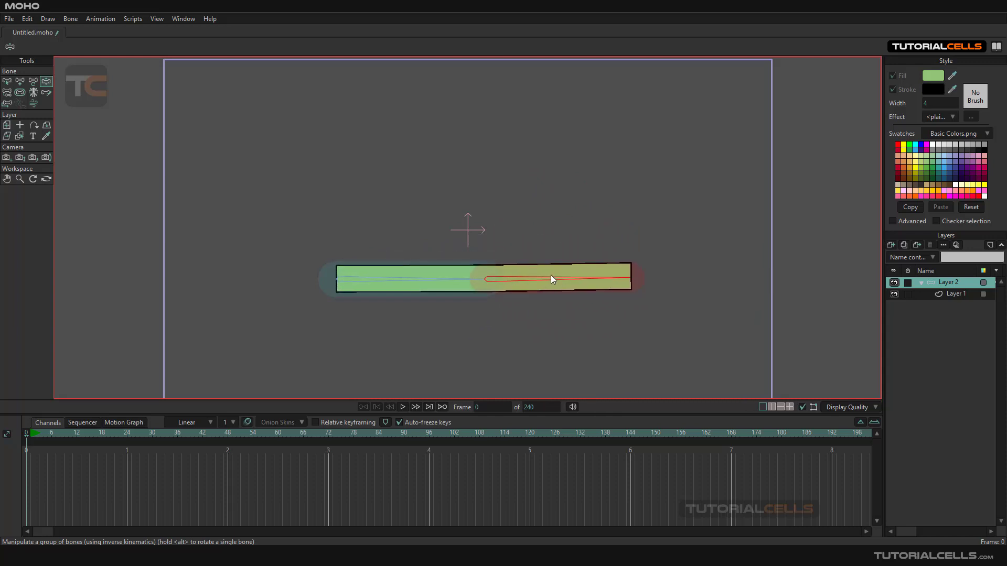
Step: Add the image bbbbonee.jpg as an image layer inside Layer 2 and rename it bb
{"action": "left_click", "coordinate": [940, 295]}
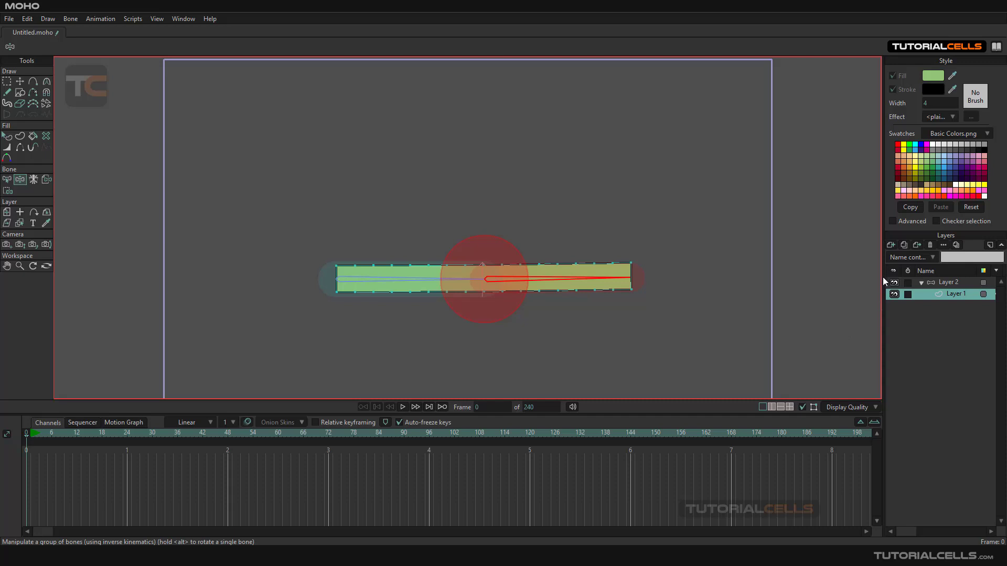
{"action": "left_click", "coordinate": [892, 247]}
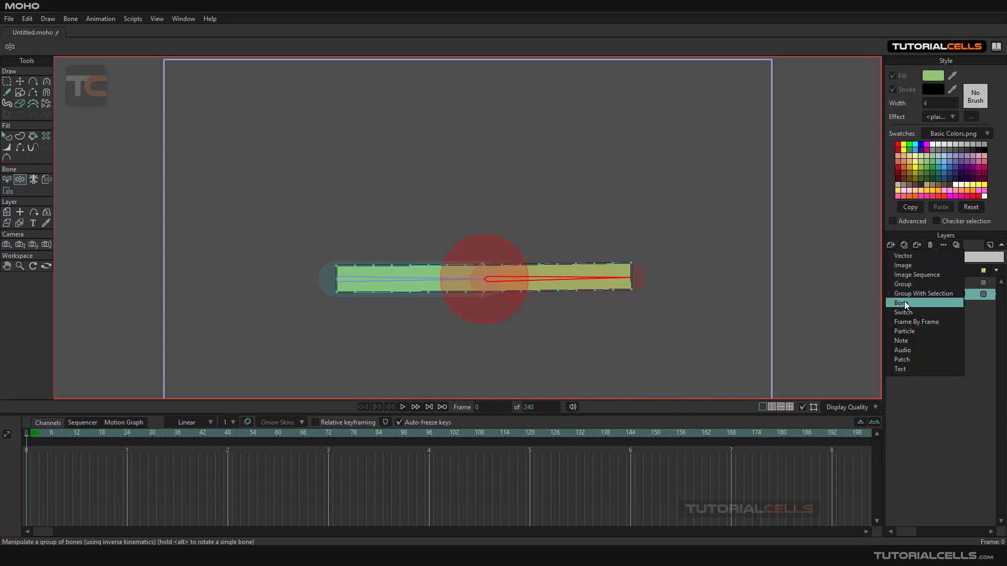
{"action": "left_click", "coordinate": [906, 266]}
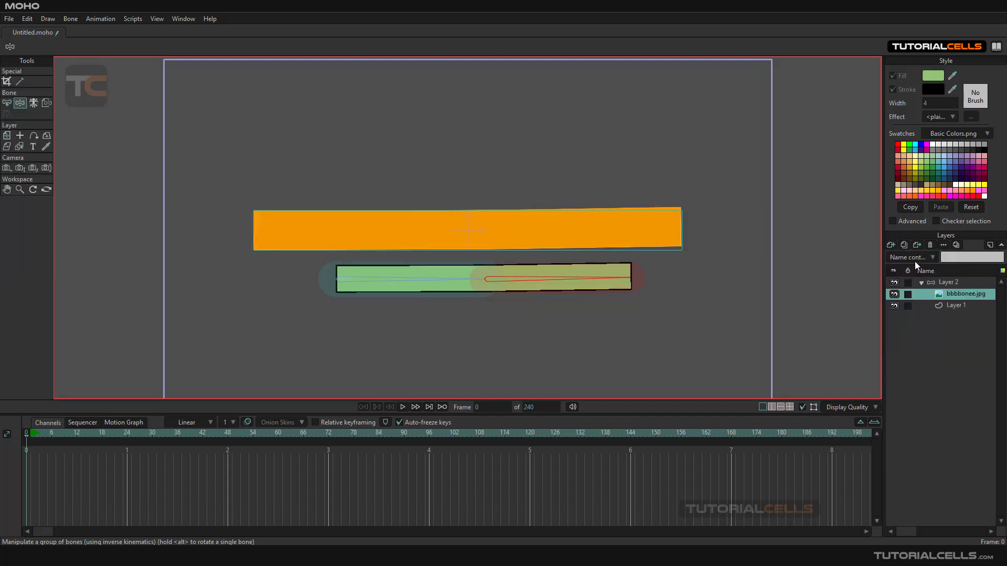
{"action": "double_click", "coordinate": [948, 294]}
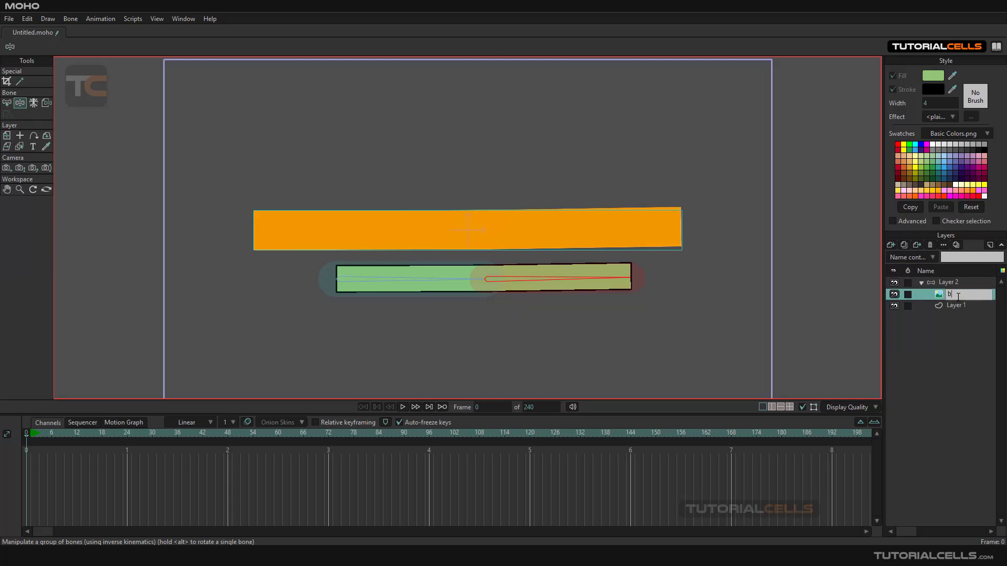
{"action": "type", "text": "bb"}
{"action": "key", "text": "Return"}
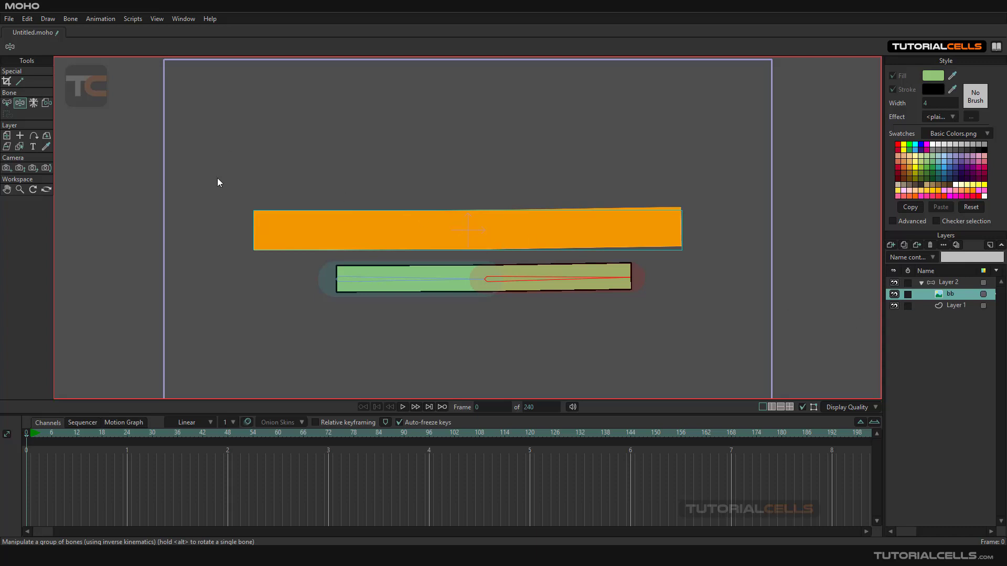
Step: Scale the bb image layer to about 0.68 and place it above the green rectangle at about X 0.09, Y 0.22
{"action": "left_click", "coordinate": [425, 237]}
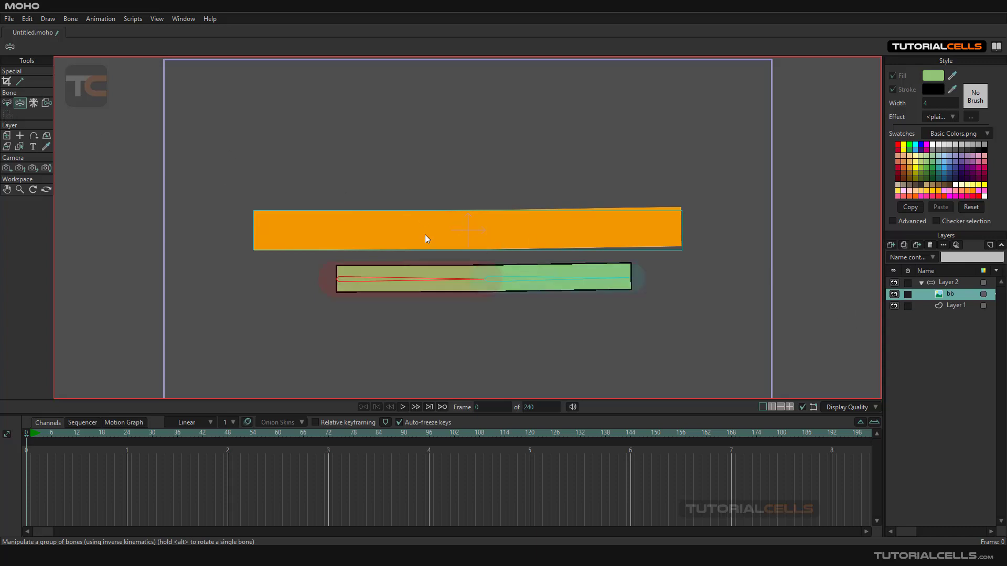
{"action": "left_click", "coordinate": [947, 306]}
{"action": "left_click", "coordinate": [947, 298]}
{"action": "left_click", "coordinate": [7, 135]}
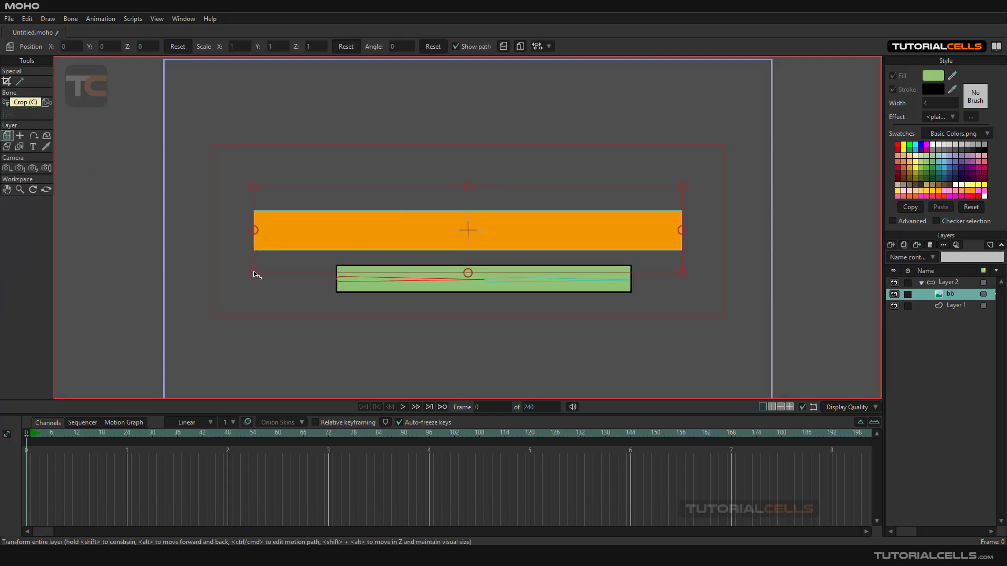
{"action": "left_click_drag", "start_coordinate": [255, 274], "coordinate": [281, 258]}
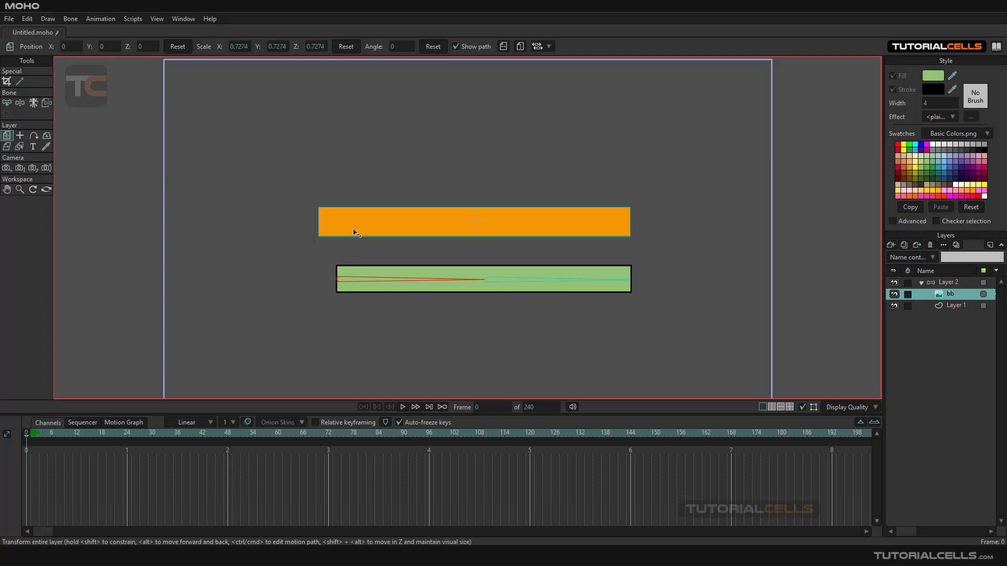
{"action": "left_click_drag", "start_coordinate": [354, 232], "coordinate": [393, 202]}
{"action": "scroll", "coordinate": [448, 189], "scroll_direction": "up", "scroll_amount": 5}
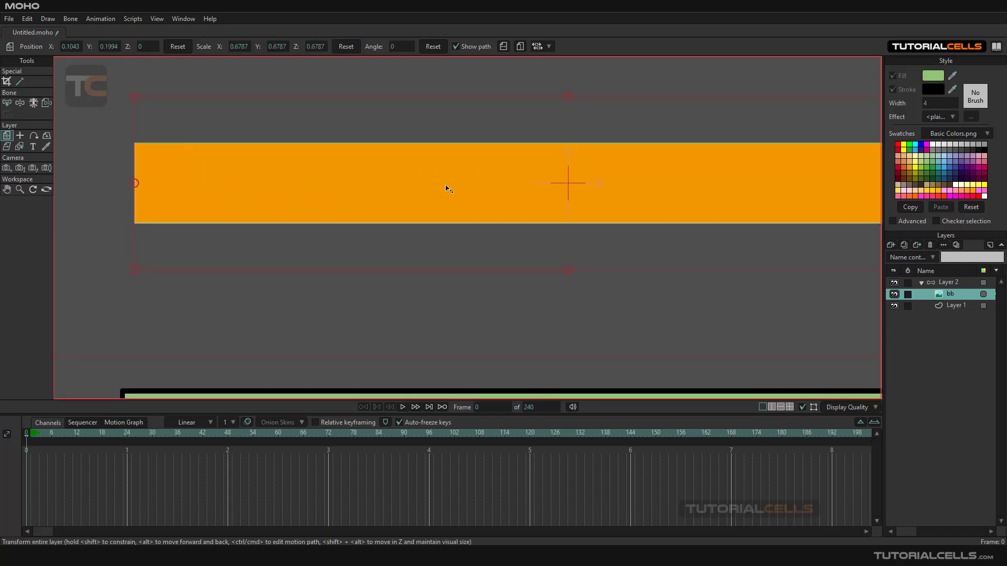
{"action": "scroll", "coordinate": [448, 189], "scroll_direction": "up", "scroll_amount": 4}
{"action": "scroll", "coordinate": [447, 202], "scroll_direction": "down", "scroll_amount": 8}
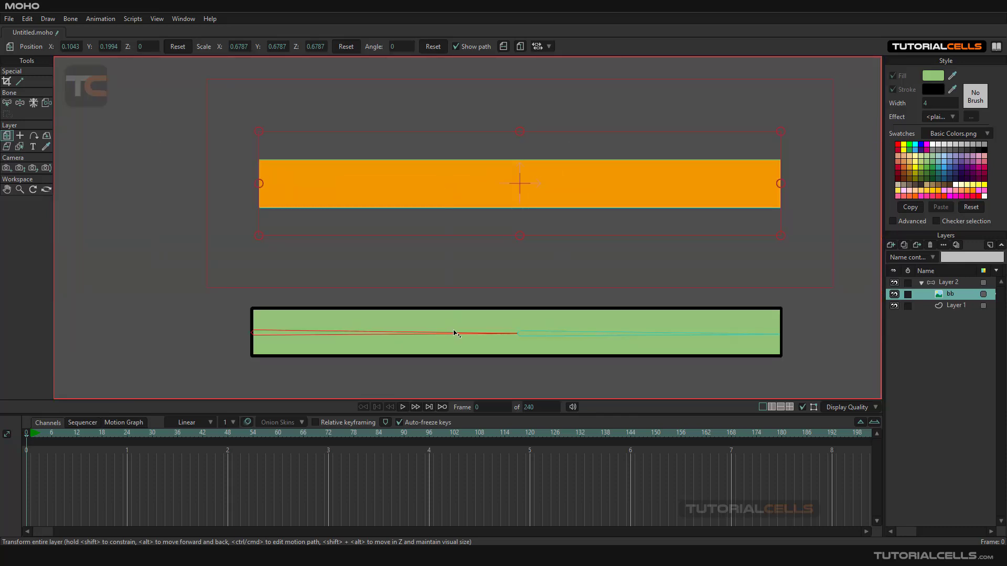
{"action": "scroll", "coordinate": [493, 226], "scroll_direction": "down", "scroll_amount": 3}
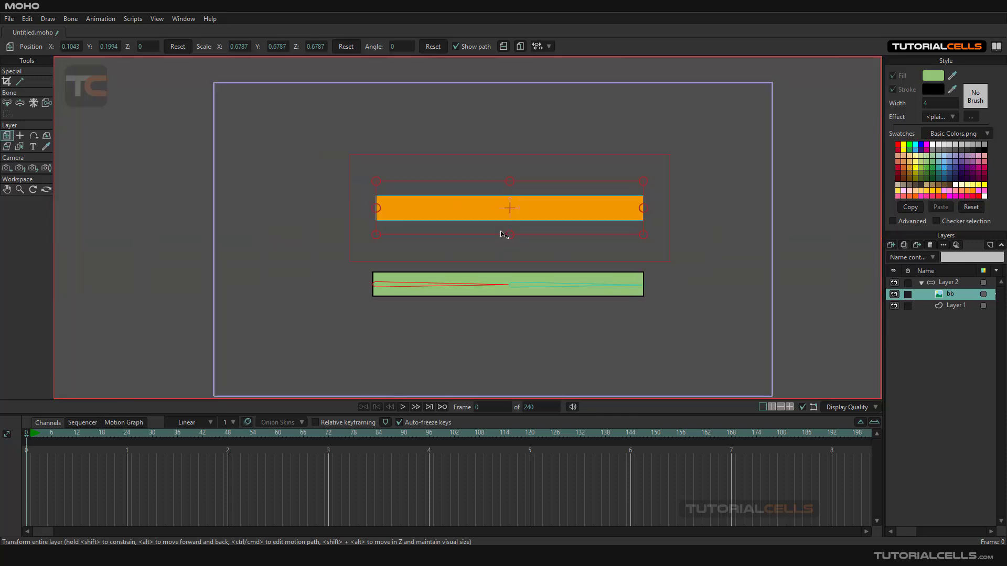
{"action": "left_click", "coordinate": [545, 211]}
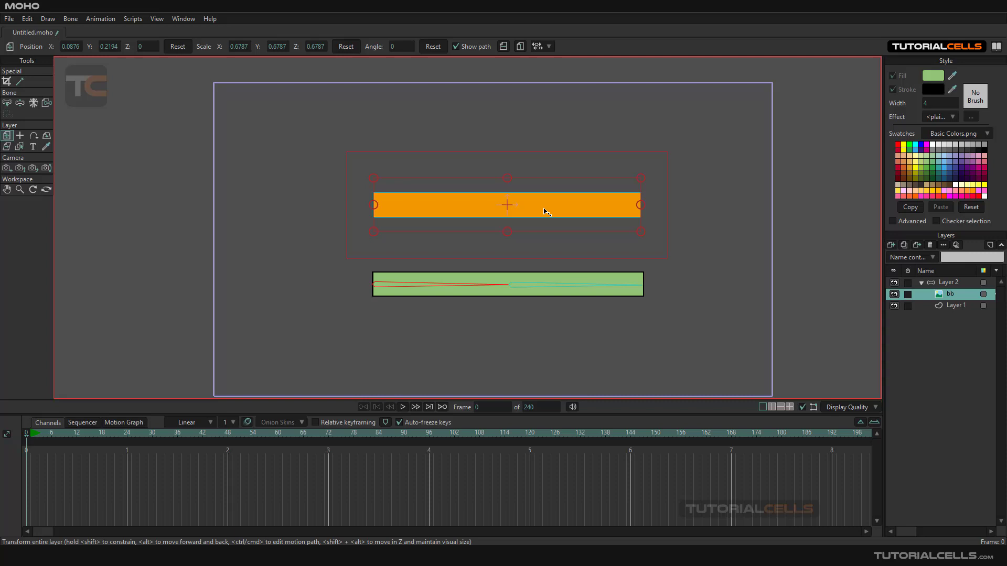
{"action": "scroll", "coordinate": [541, 183], "scroll_direction": "up", "scroll_amount": 1}
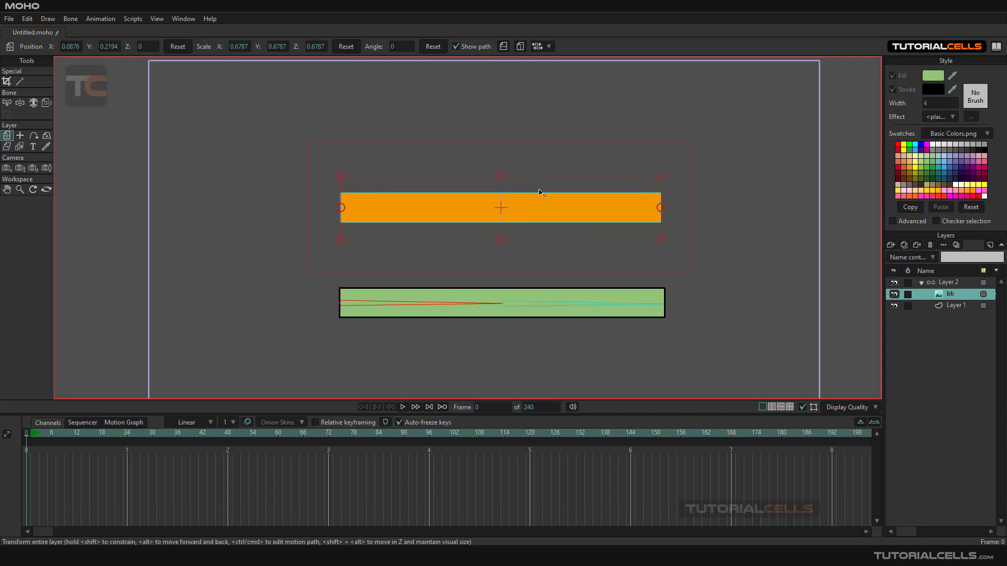
Step: Move the bb image layer out of Layer 2 and wrap it in its own group converted to a bone layer
{"action": "left_click_drag", "start_coordinate": [940, 294], "coordinate": [930, 321]}
{"action": "left_click", "coordinate": [922, 284]}
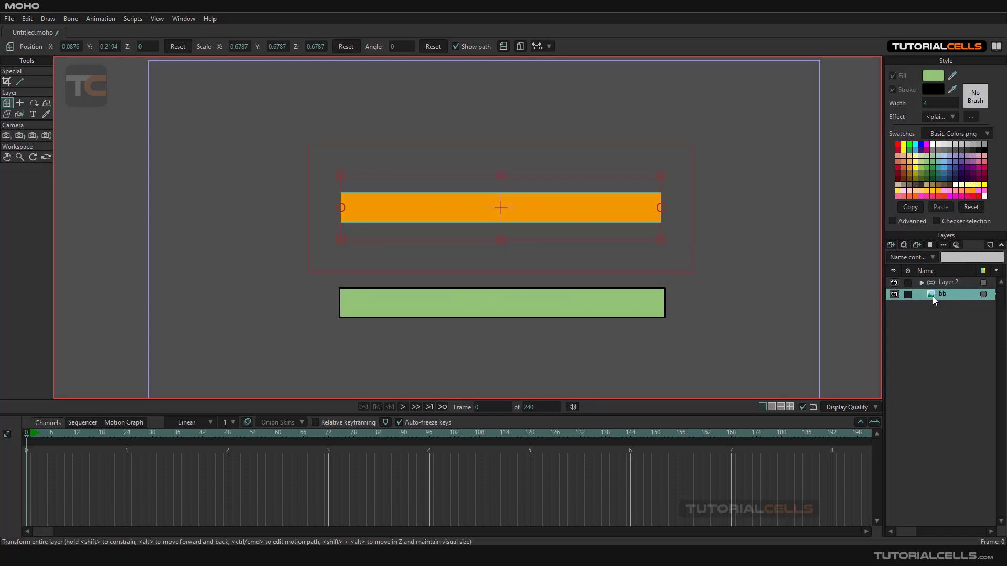
{"action": "right_click", "coordinate": [934, 298]}
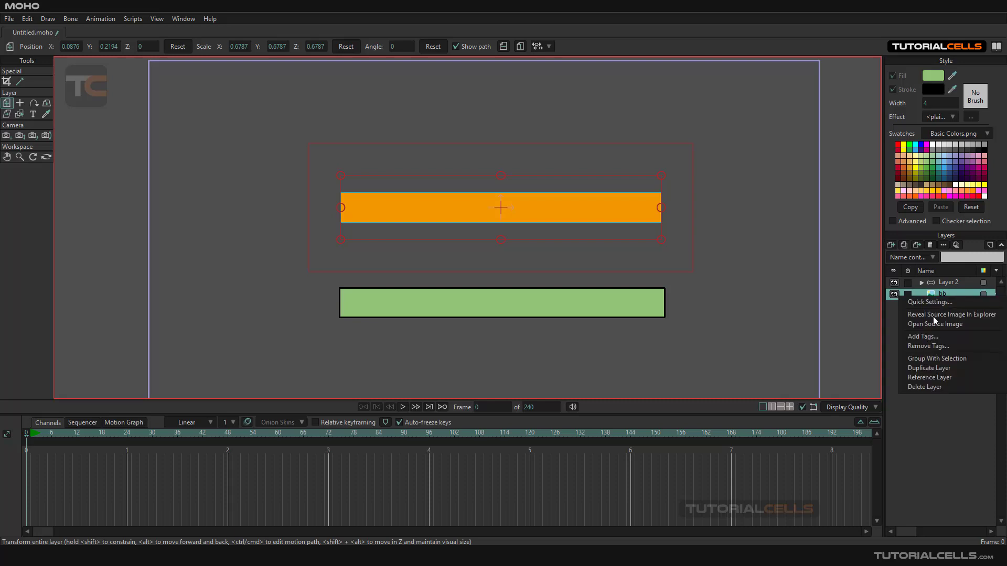
{"action": "left_click", "coordinate": [933, 359]}
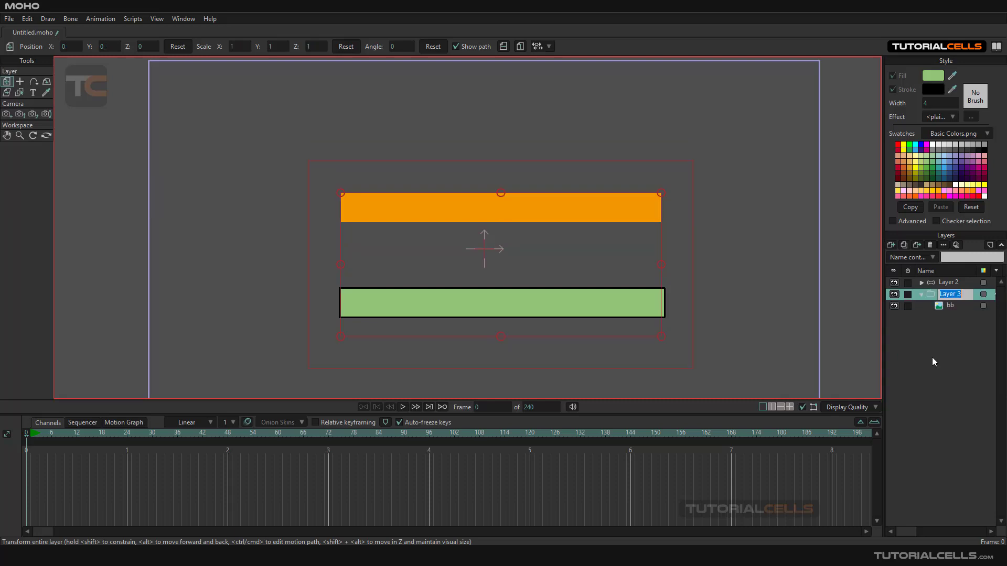
{"action": "right_click", "coordinate": [933, 297]}
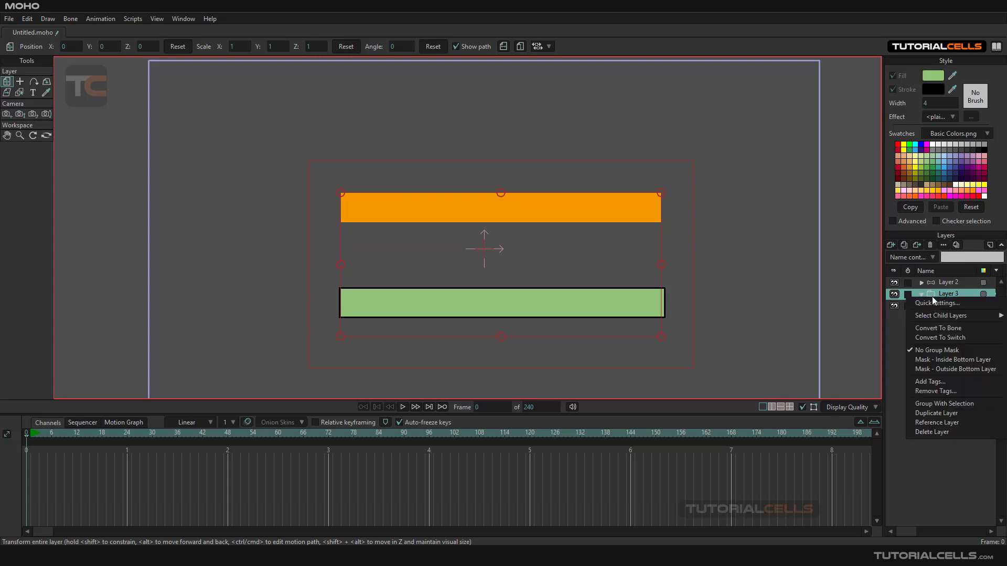
{"action": "left_click", "coordinate": [930, 329]}
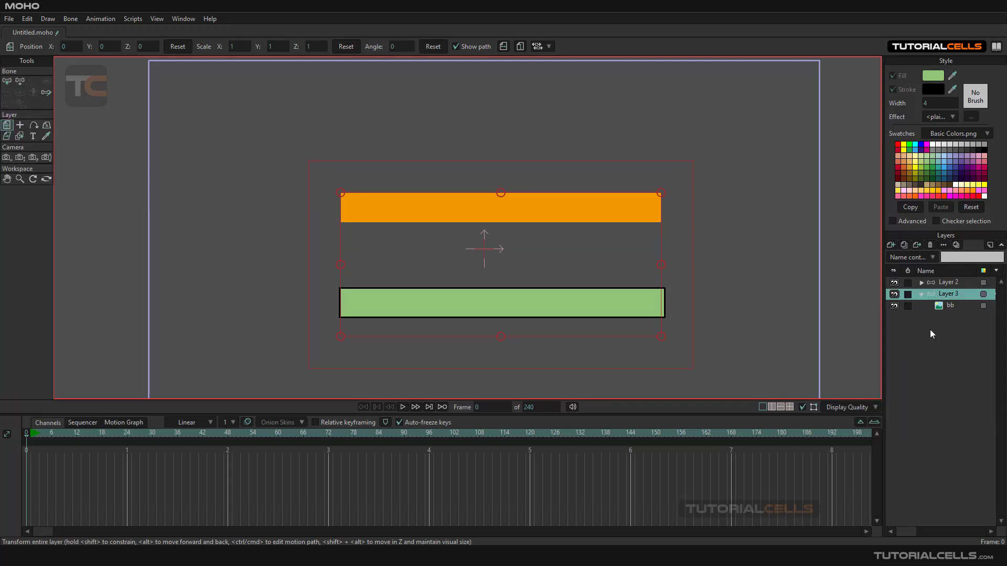
Step: Add two bones end to end along the orange image, spanning its full length on the new bone layer
{"action": "left_click", "coordinate": [20, 82]}
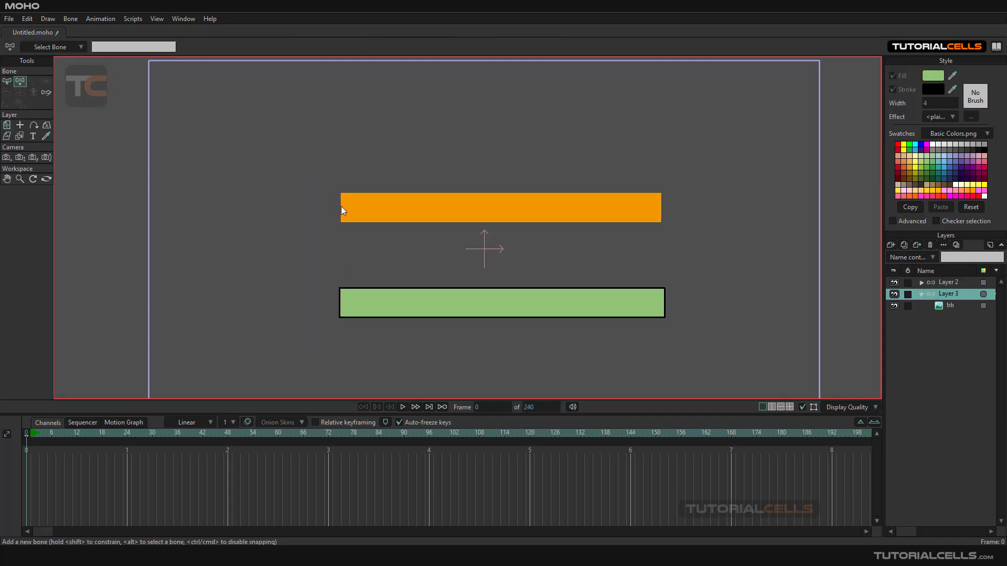
{"action": "left_click_drag", "start_coordinate": [342, 206], "coordinate": [660, 207]}
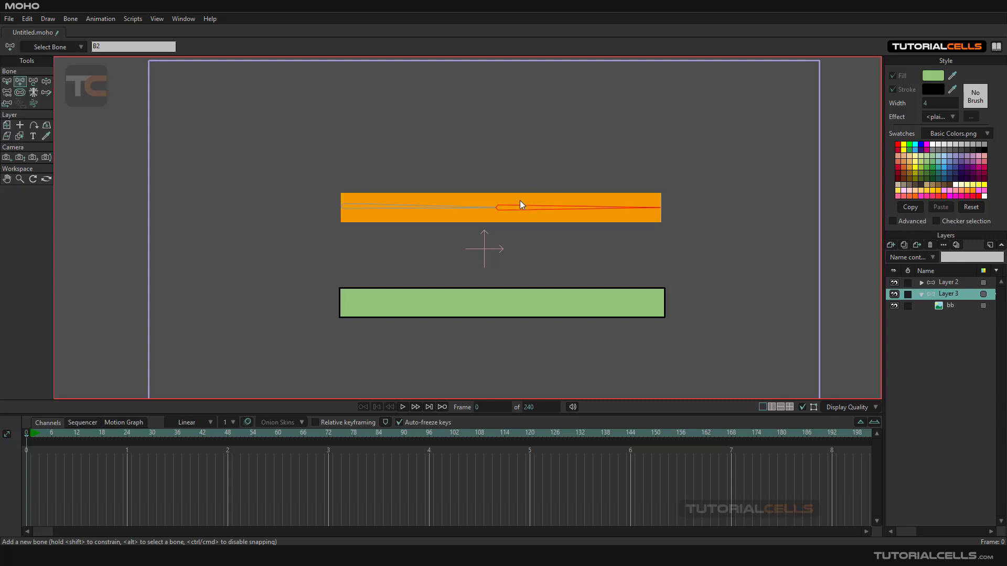
{"action": "left_click", "coordinate": [943, 307]}
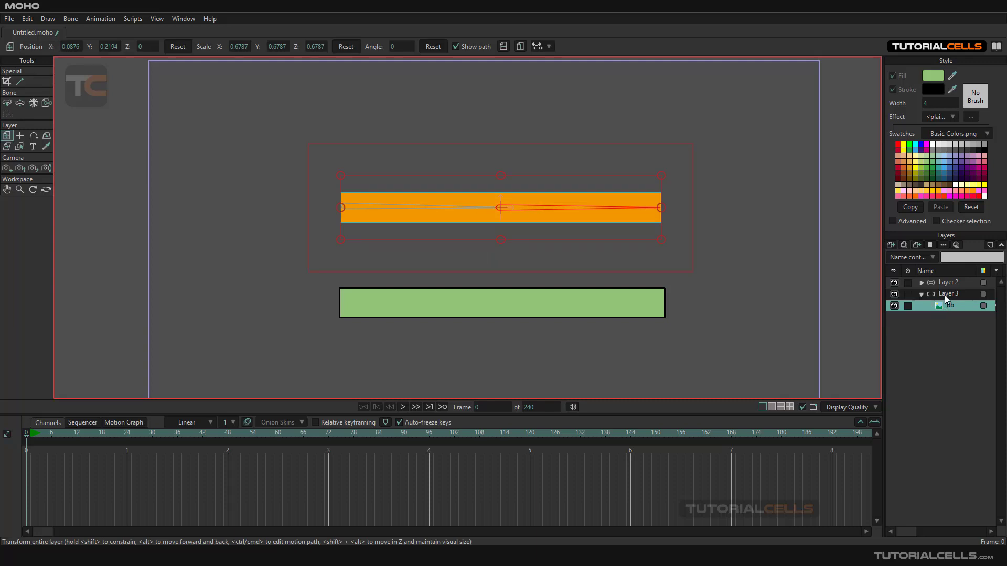
Step: Test how the orange image bends by manipulating its right bone with Manipulate Bones
{"action": "left_click", "coordinate": [945, 295]}
{"action": "left_click", "coordinate": [46, 81]}
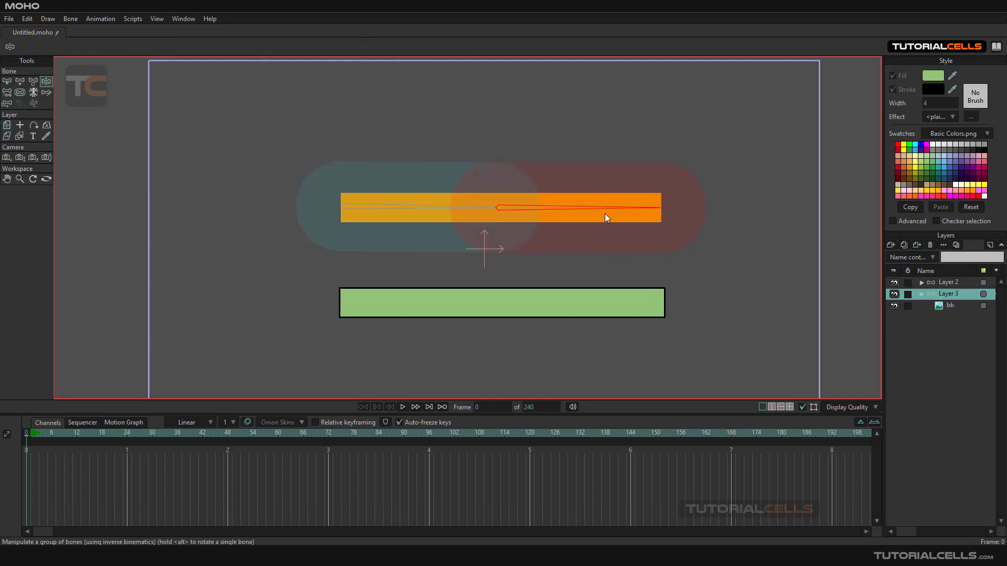
{"action": "mouse_move", "coordinate": [602, 213]}
{"action": "left_mouse_down"}
{"action": "mouse_move", "coordinate": [584, 164]}
{"action": "mouse_move", "coordinate": [519, 128]}
{"action": "mouse_move", "coordinate": [585, 171]}
{"action": "mouse_move", "coordinate": [535, 203]}
{"action": "mouse_move", "coordinate": [502, 135]}
{"action": "mouse_move", "coordinate": [596, 163]}
{"action": "mouse_move", "coordinate": [566, 201]}
{"action": "mouse_move", "coordinate": [511, 207]}
{"action": "mouse_move", "coordinate": [593, 203]}
{"action": "left_mouse_up"}
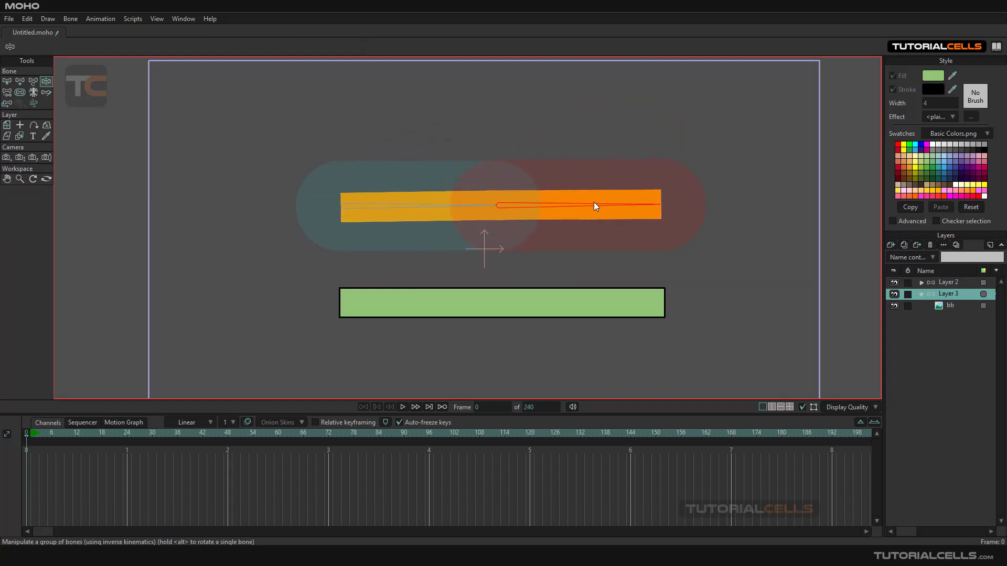
Step: Add a new vector layer between Layer 2 and the image's bone layer
{"action": "left_click_drag", "start_coordinate": [494, 341], "coordinate": [486, 232]}
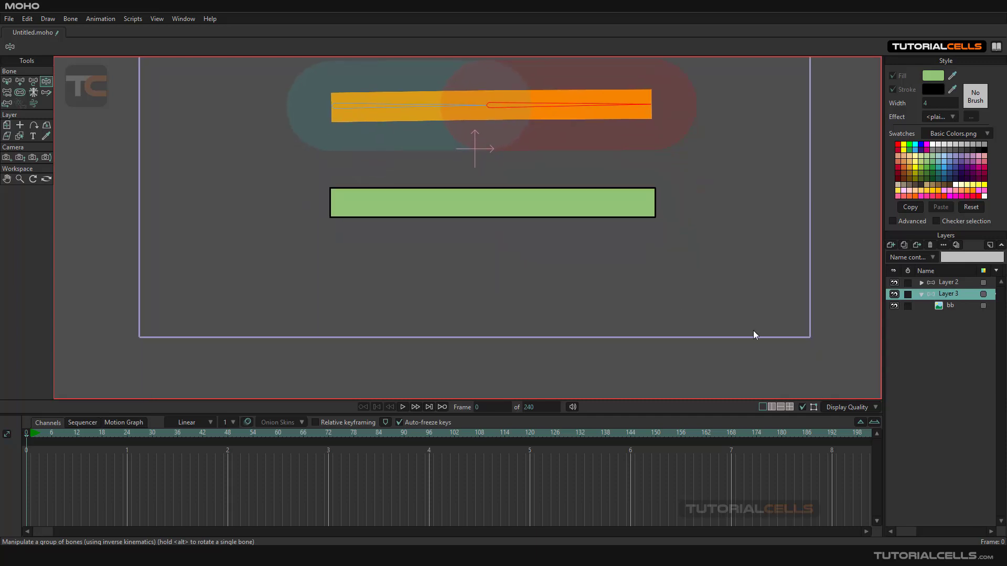
{"action": "left_click", "coordinate": [890, 245]}
{"action": "left_click", "coordinate": [898, 255]}
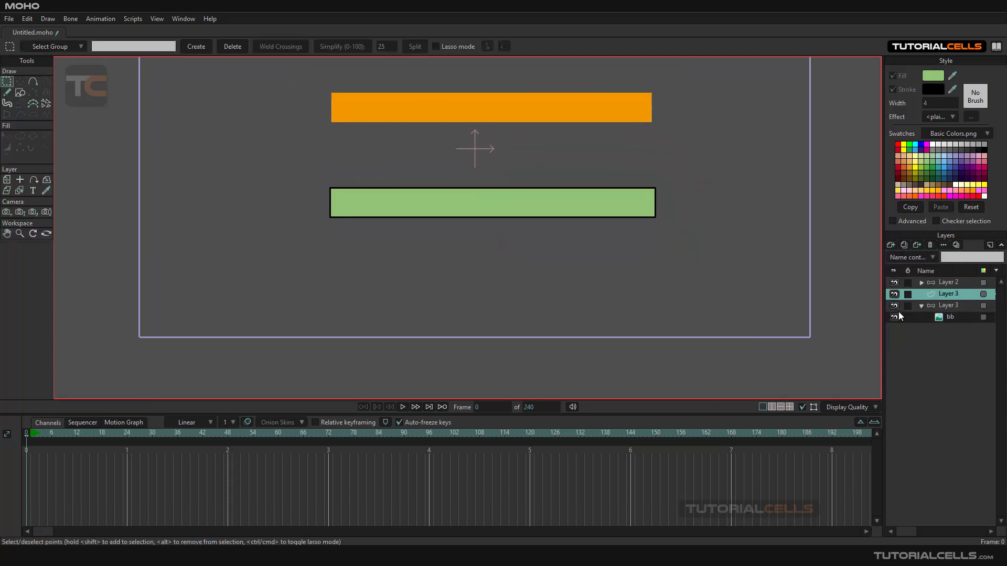
Step: Move the new vector layer out from between the bone layers to the end of the layer list and collapse the image's bone layer
{"action": "left_click_drag", "start_coordinate": [930, 294], "coordinate": [933, 336]}
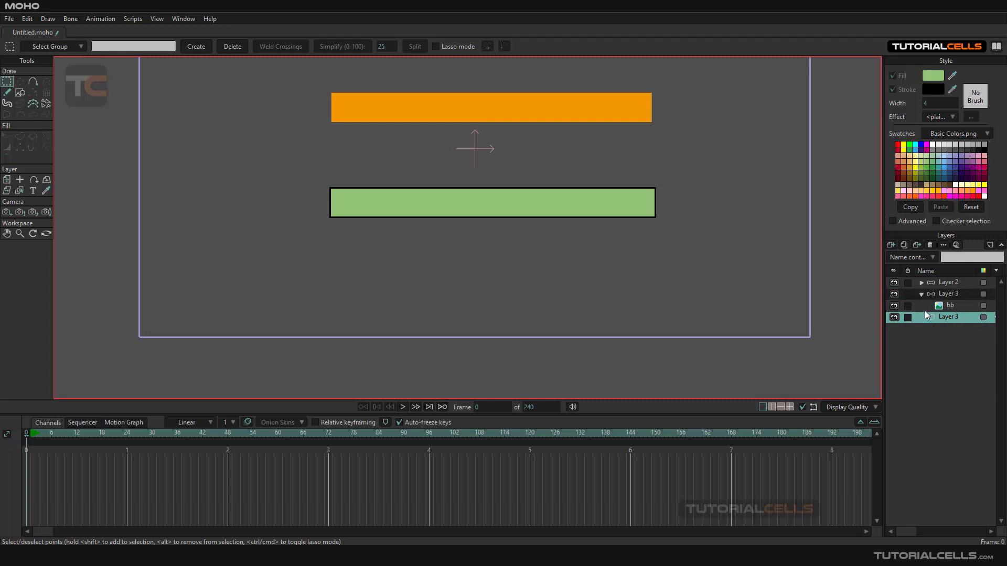
{"action": "left_click", "coordinate": [922, 294]}
{"action": "scroll", "coordinate": [562, 161], "scroll_direction": "down", "scroll_amount": 3}
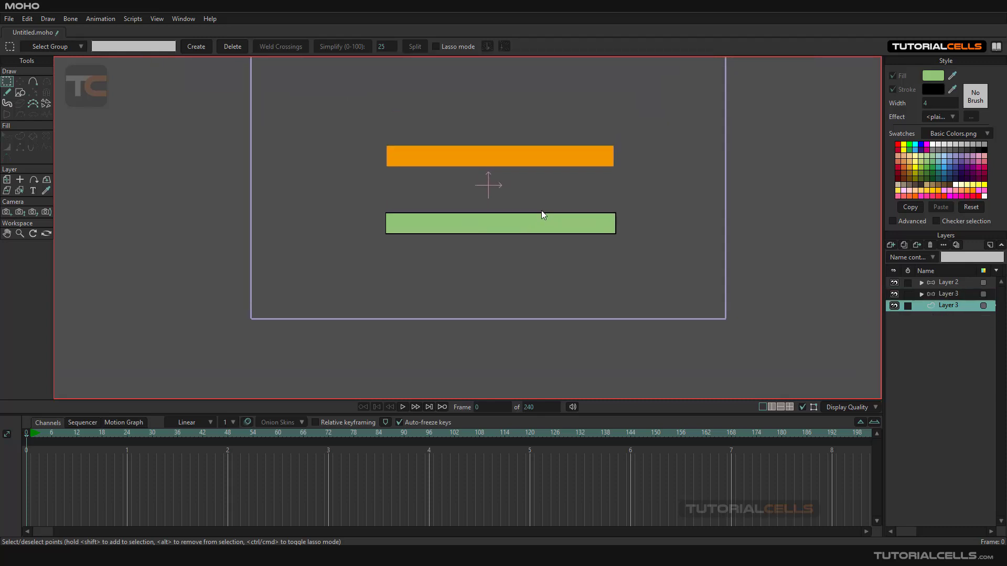
Step: Reduce the strength of the orange image's right bone to about 0.28 and shrink the left bone's strength to a similar influence area
{"action": "left_click", "coordinate": [948, 293]}
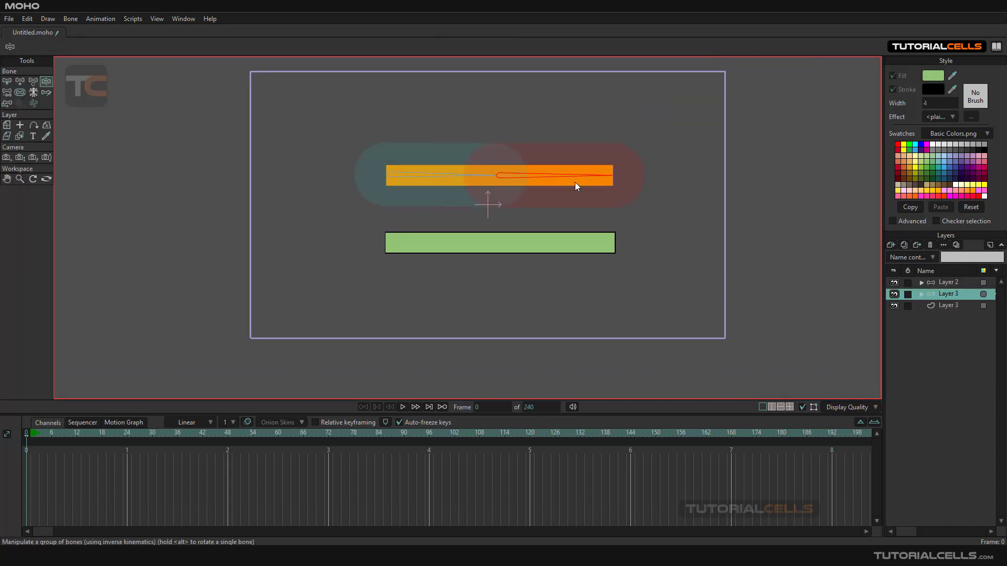
{"action": "left_click", "coordinate": [20, 92]}
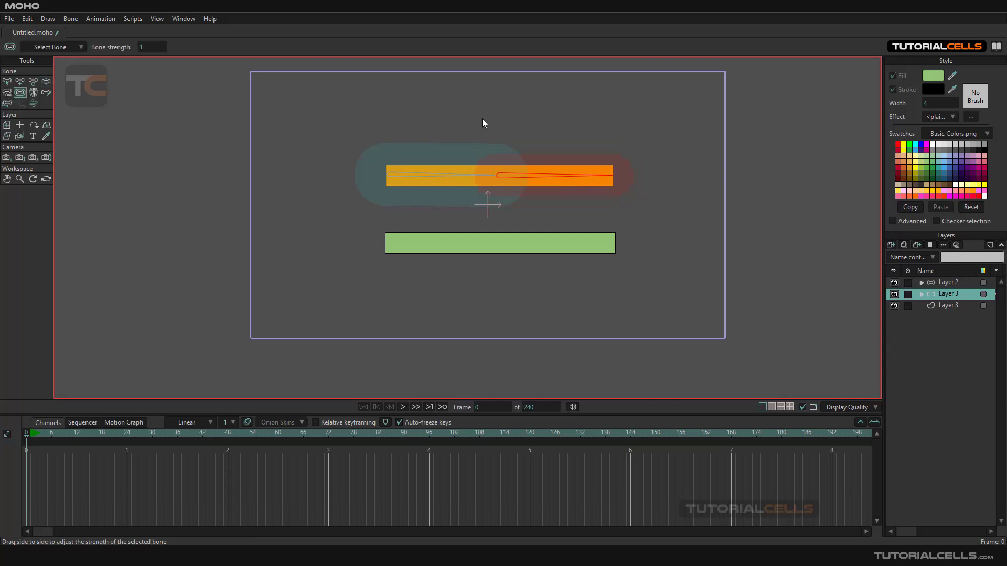
{"action": "left_click", "coordinate": [452, 172]}
{"action": "left_click", "coordinate": [517, 125]}
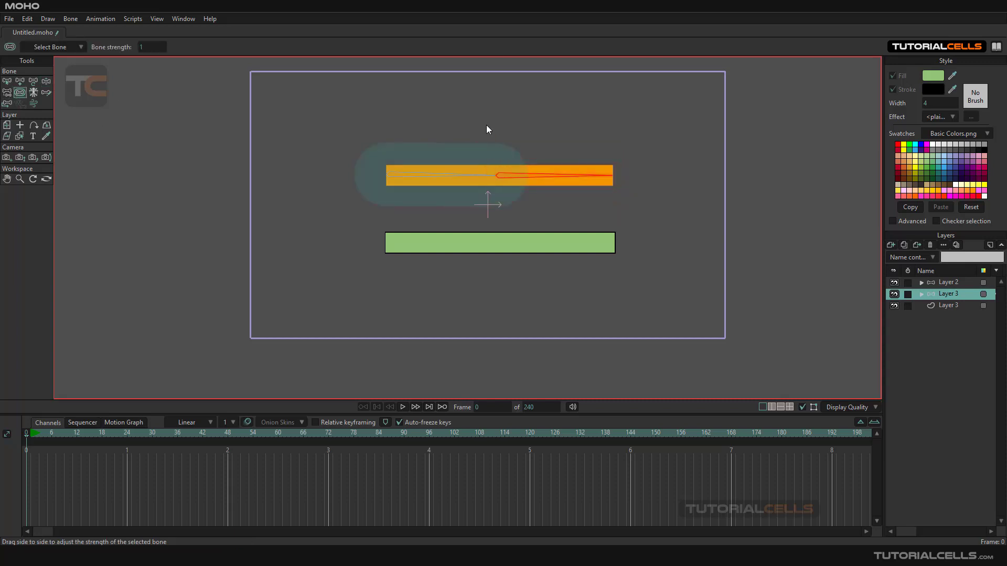
{"action": "left_click", "coordinate": [430, 175]}
{"action": "left_click", "coordinate": [506, 124]}
{"action": "left_click", "coordinate": [7, 81]}
{"action": "left_click", "coordinate": [421, 176]}
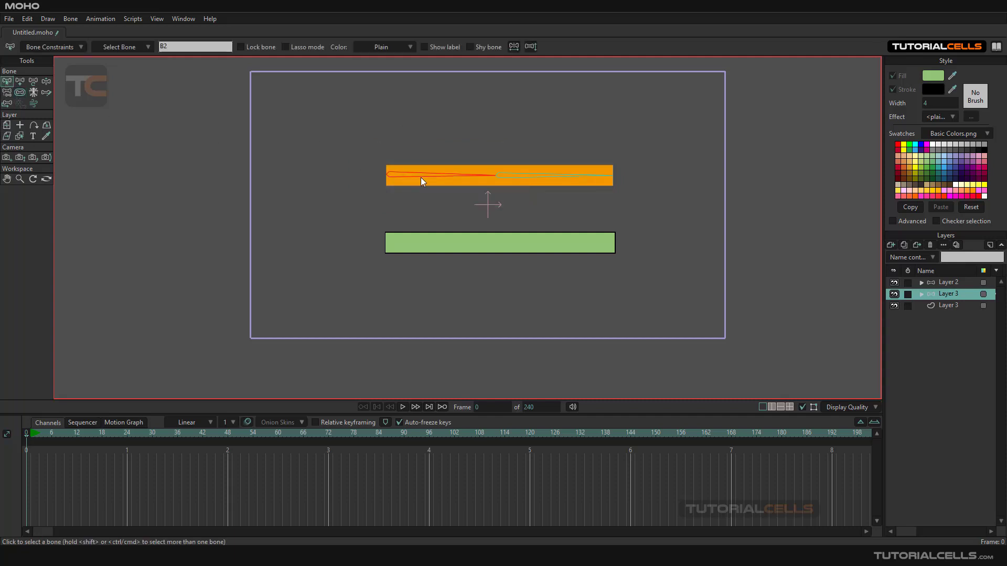
{"action": "left_click", "coordinate": [20, 94]}
{"action": "left_click", "coordinate": [557, 143]}
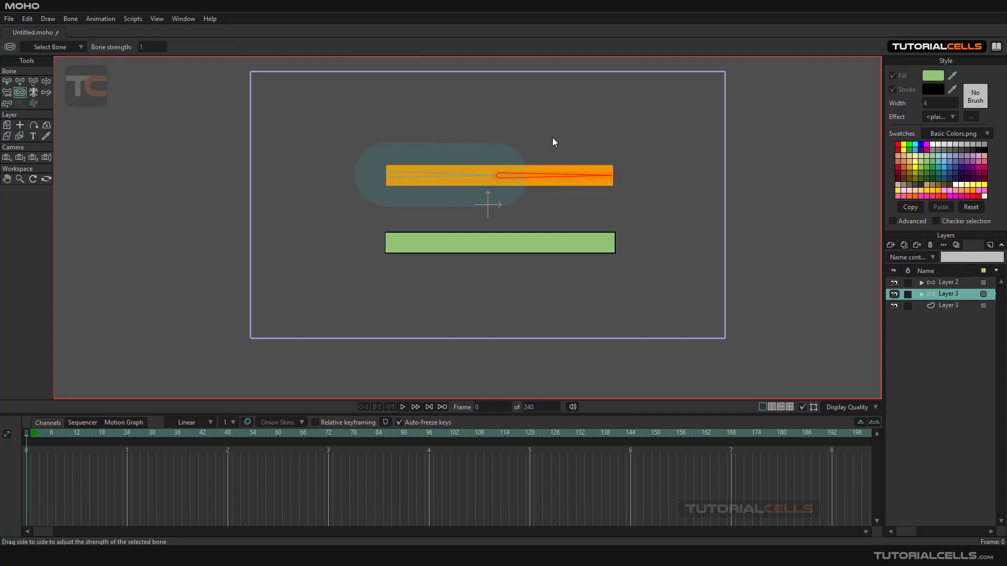
{"action": "scroll", "coordinate": [505, 154], "scroll_direction": "up", "scroll_amount": 3}
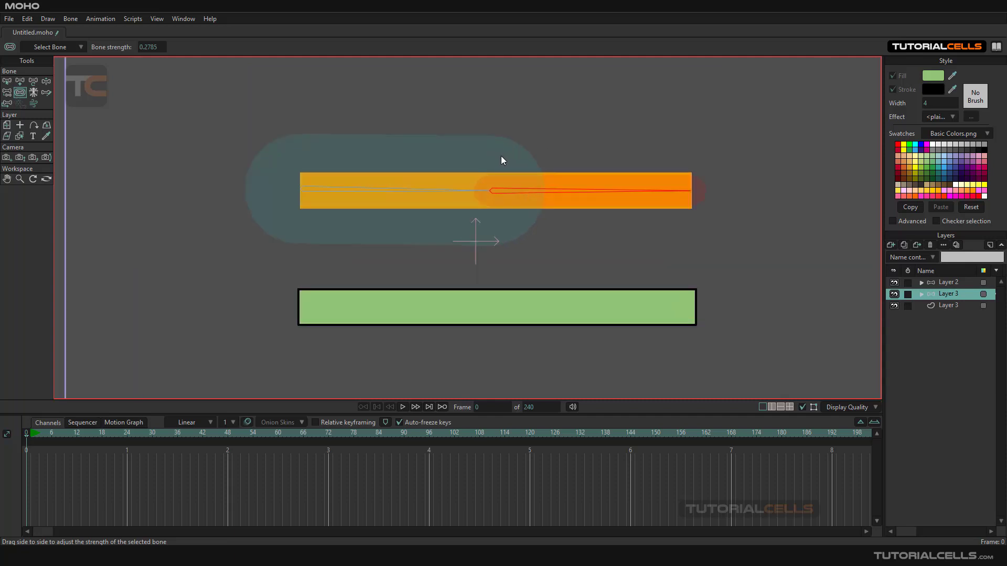
{"action": "left_click", "coordinate": [425, 129]}
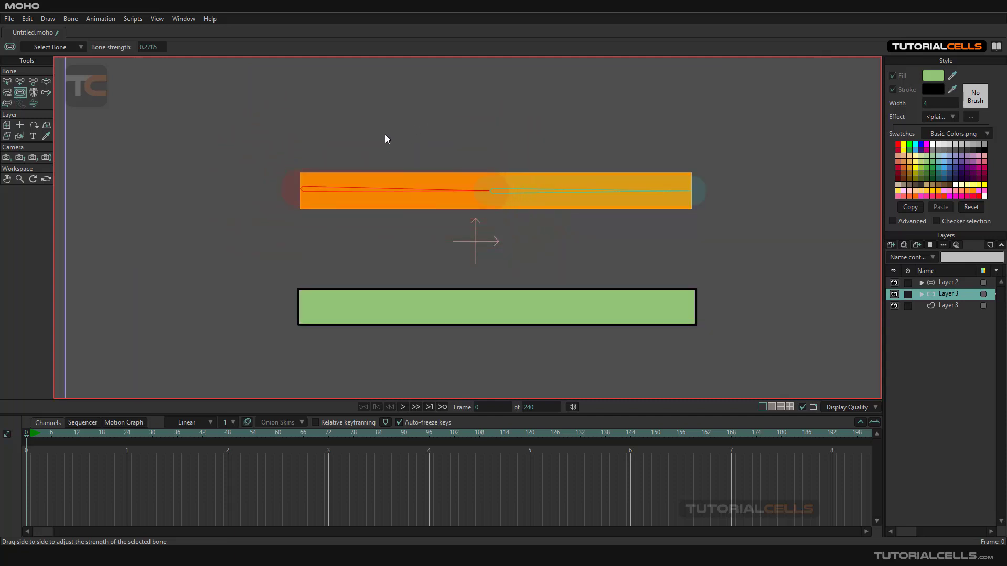
{"action": "left_click_drag", "start_coordinate": [385, 135], "coordinate": [151, 173]}
Step: Draw a long green rectangle below the existing green bar on the empty vector layer
{"action": "left_click", "coordinate": [941, 309]}
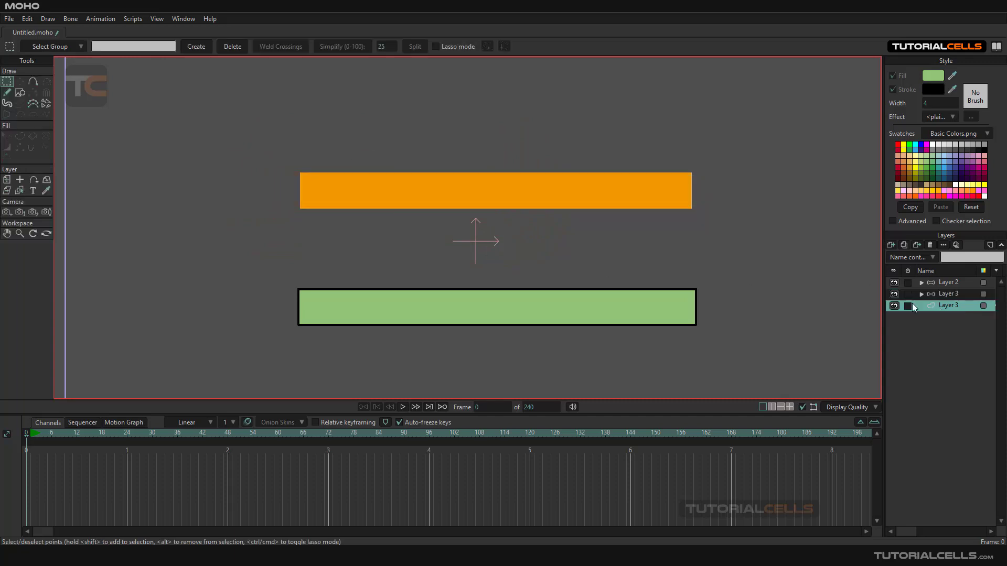
{"action": "scroll", "coordinate": [530, 305], "scroll_direction": "down", "scroll_amount": 3}
{"action": "left_click_drag", "start_coordinate": [522, 344], "coordinate": [510, 254]}
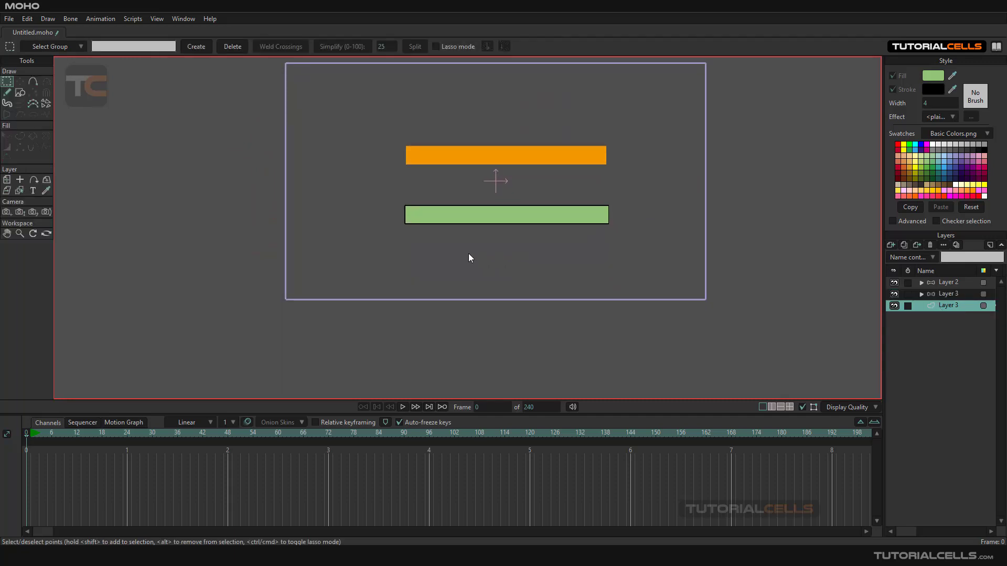
{"action": "scroll", "coordinate": [469, 256], "scroll_direction": "up", "scroll_amount": 2}
{"action": "left_click", "coordinate": [16, 92]}
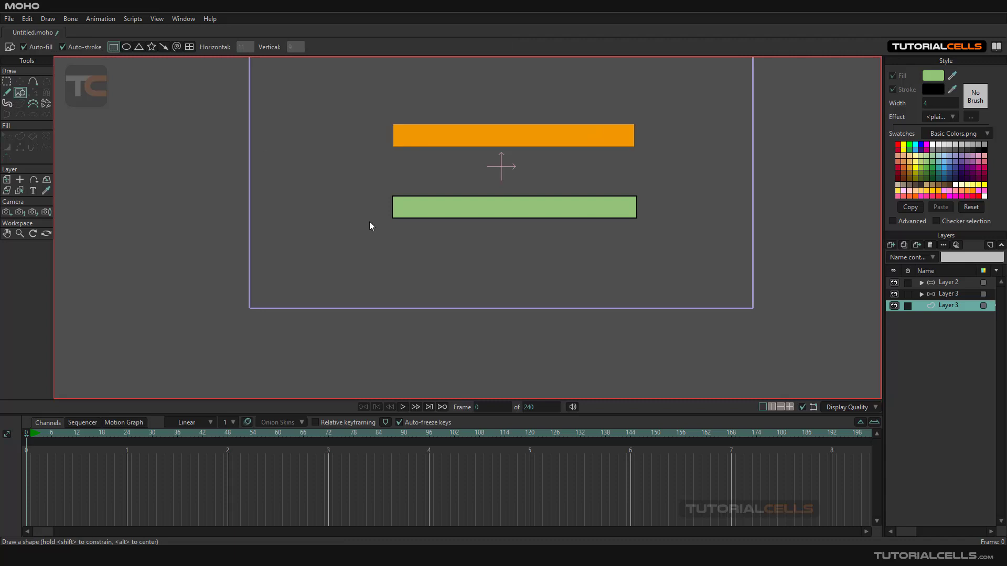
{"action": "left_click_drag", "start_coordinate": [383, 253], "coordinate": [646, 279]}
Step: Wrap the new rectangle's vector layer in its own group and convert that group to a bone layer
{"action": "scroll", "coordinate": [582, 262], "scroll_direction": "up", "scroll_amount": 2}
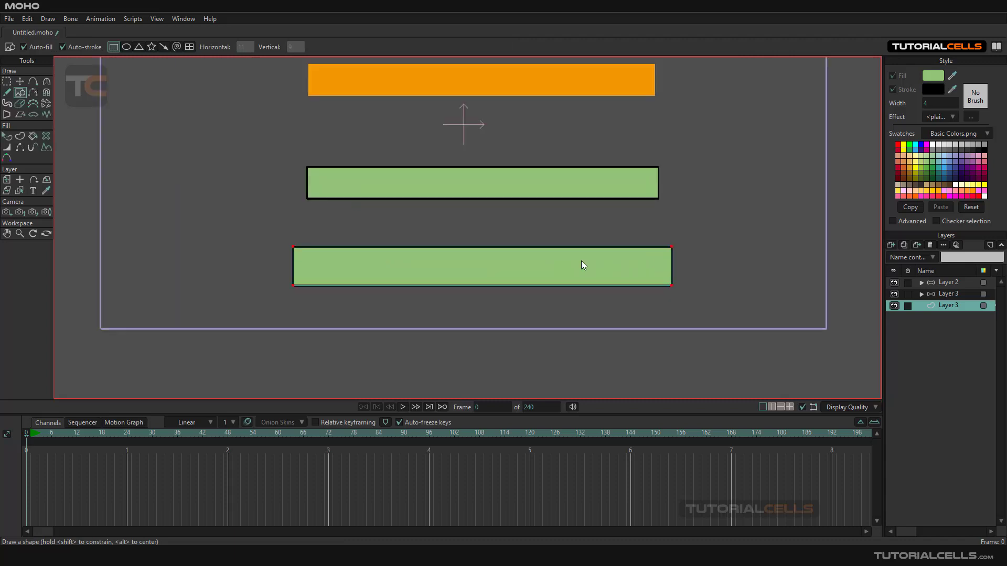
{"action": "scroll", "coordinate": [546, 270], "scroll_direction": "up", "scroll_amount": 3}
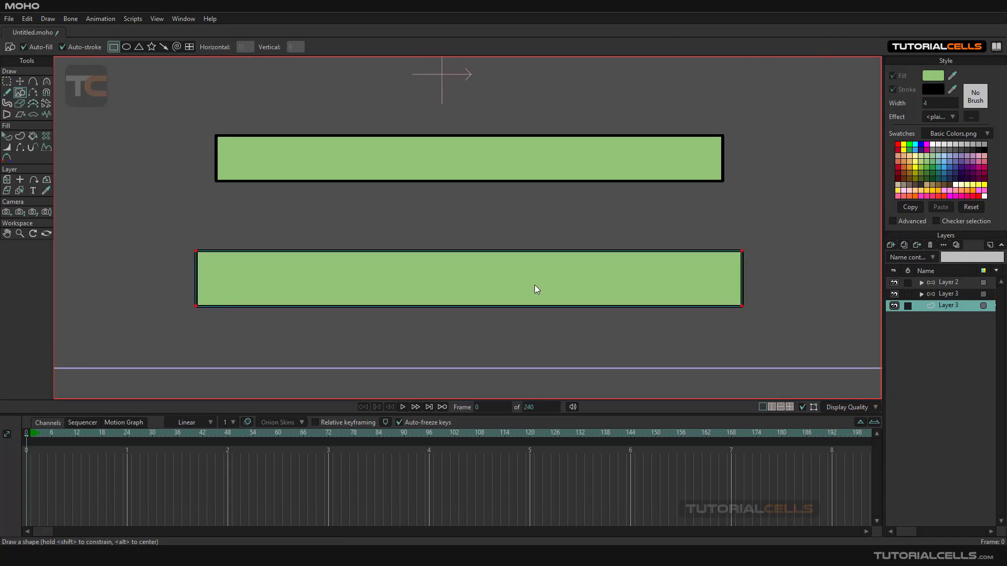
{"action": "right_click", "coordinate": [939, 309]}
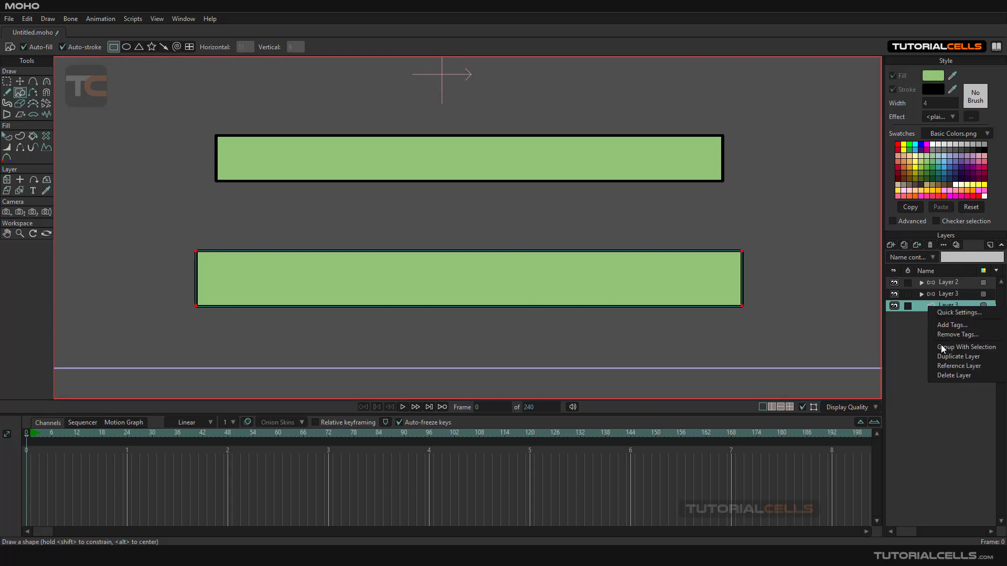
{"action": "left_click", "coordinate": [943, 347]}
{"action": "right_click", "coordinate": [941, 311]}
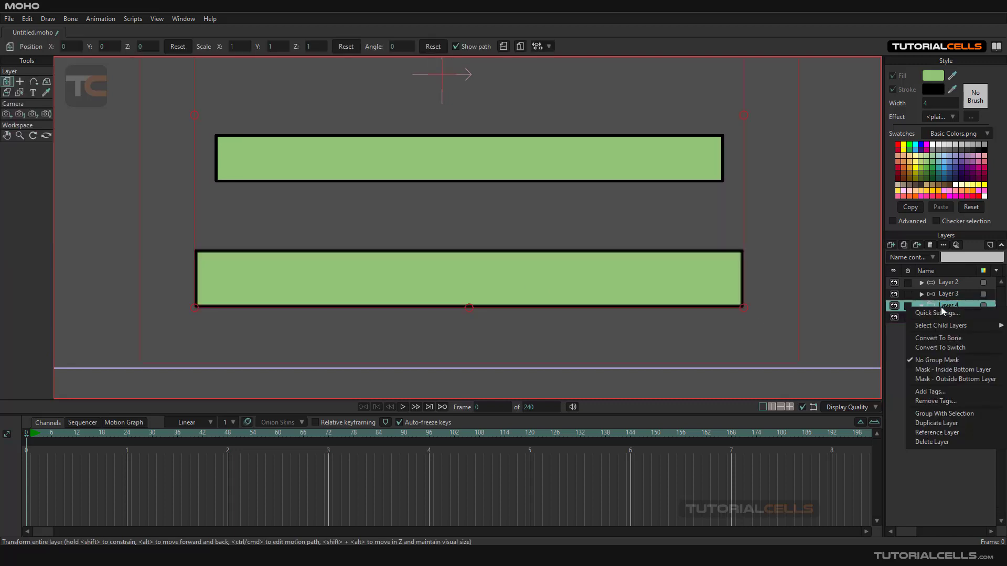
{"action": "left_click", "coordinate": [941, 340]}
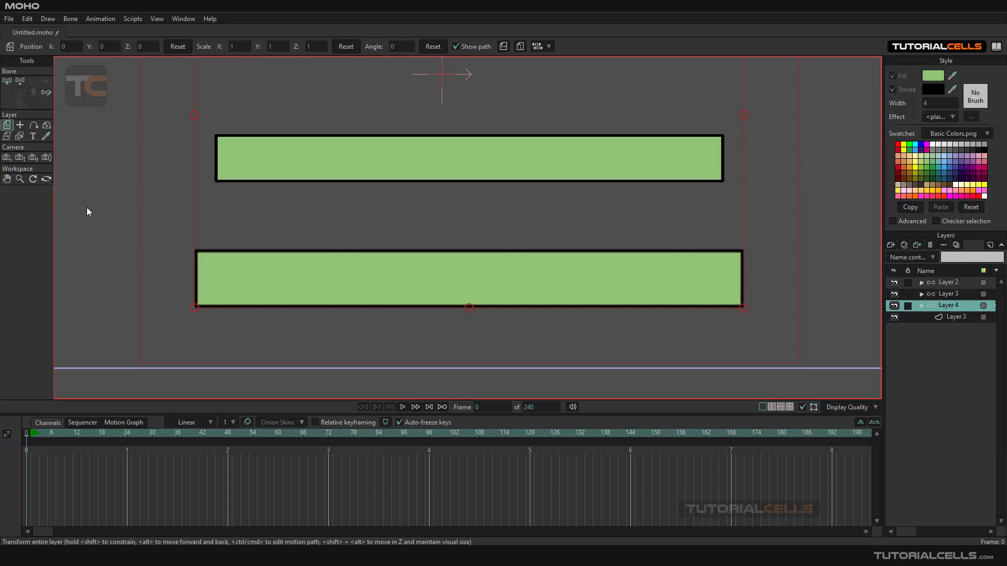
Step: Add two bones end to end along the lower green rectangle and test its bending with Manipulate Bones
{"action": "key", "text": "a"}
{"action": "left_click_drag", "start_coordinate": [196, 278], "coordinate": [744, 279]}
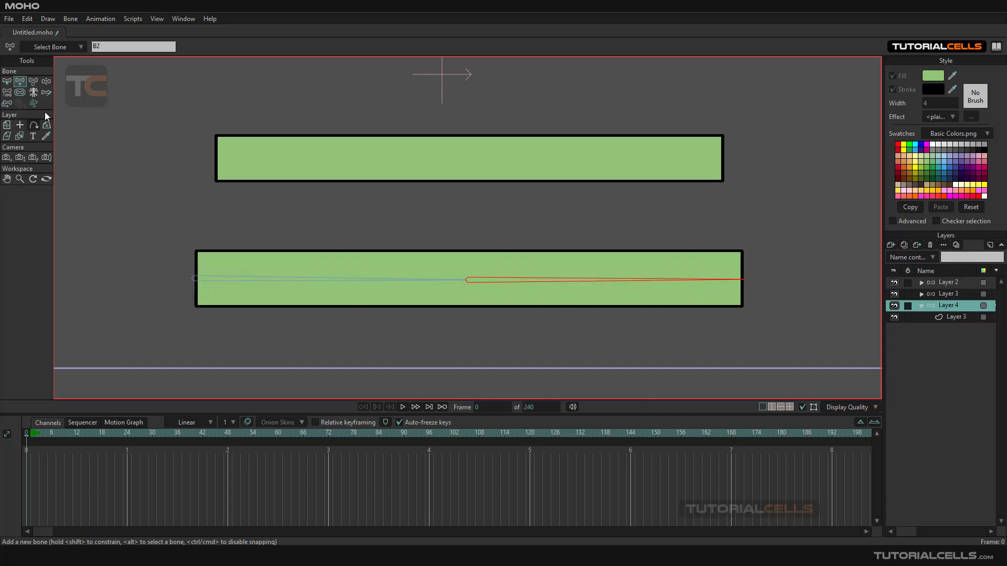
{"action": "left_click", "coordinate": [46, 81]}
{"action": "left_click_drag", "start_coordinate": [572, 288], "coordinate": [439, 306]}
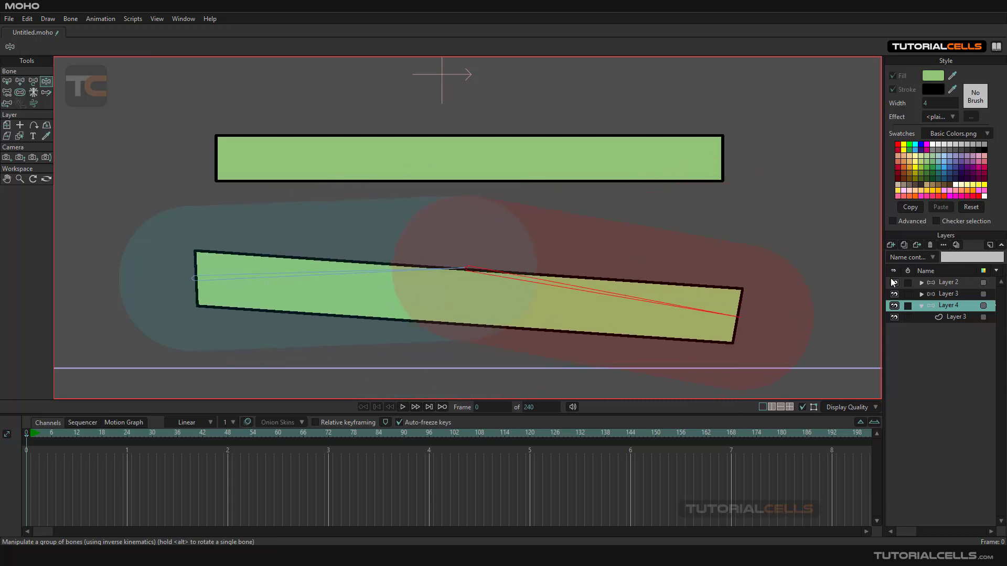
{"action": "left_click", "coordinate": [943, 316]}
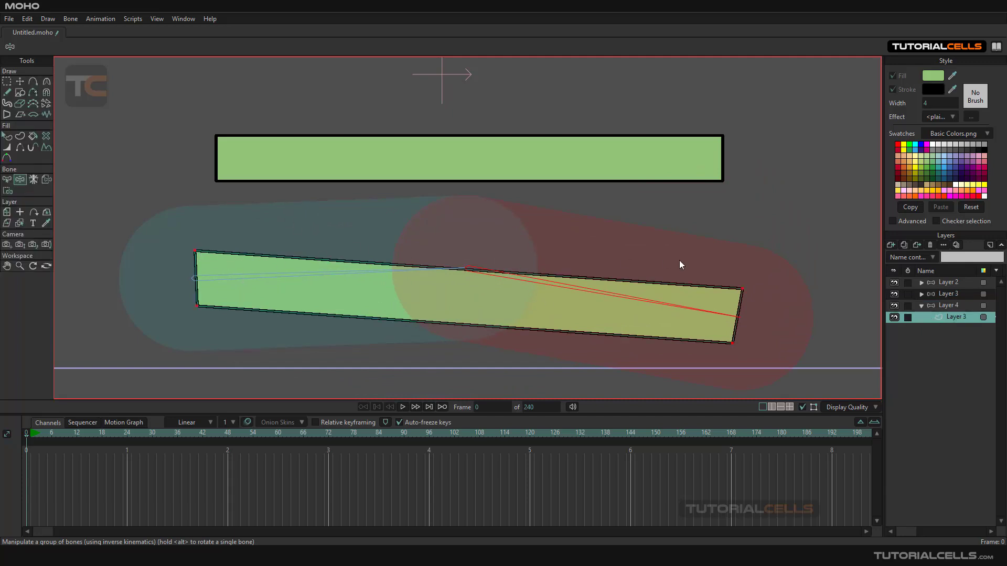
Step: Delete the bone layer Layer 4 together with its rectangle
{"action": "left_click", "coordinate": [935, 309]}
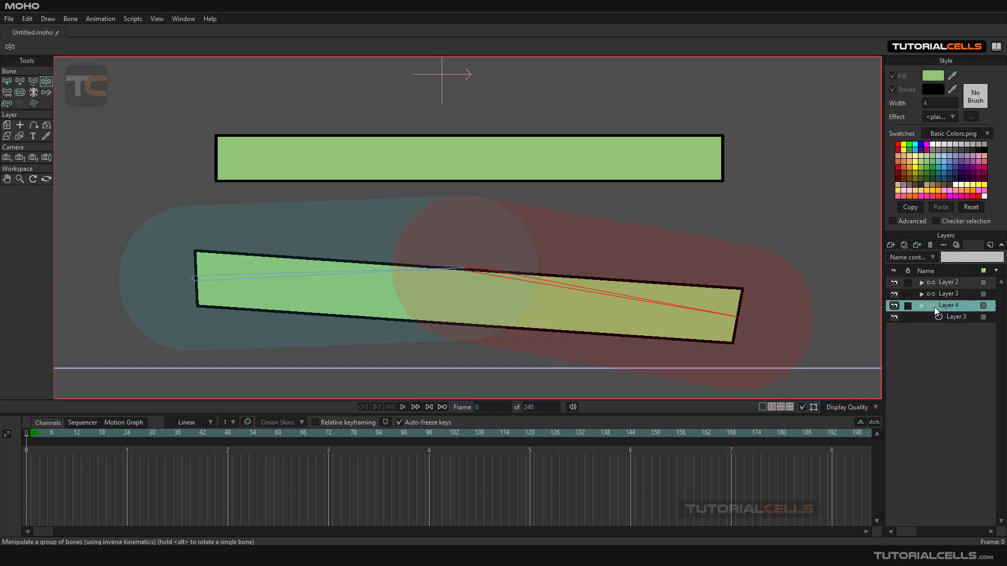
{"action": "left_click", "coordinate": [930, 245]}
{"action": "scroll", "coordinate": [565, 244], "scroll_direction": "down", "scroll_amount": 3}
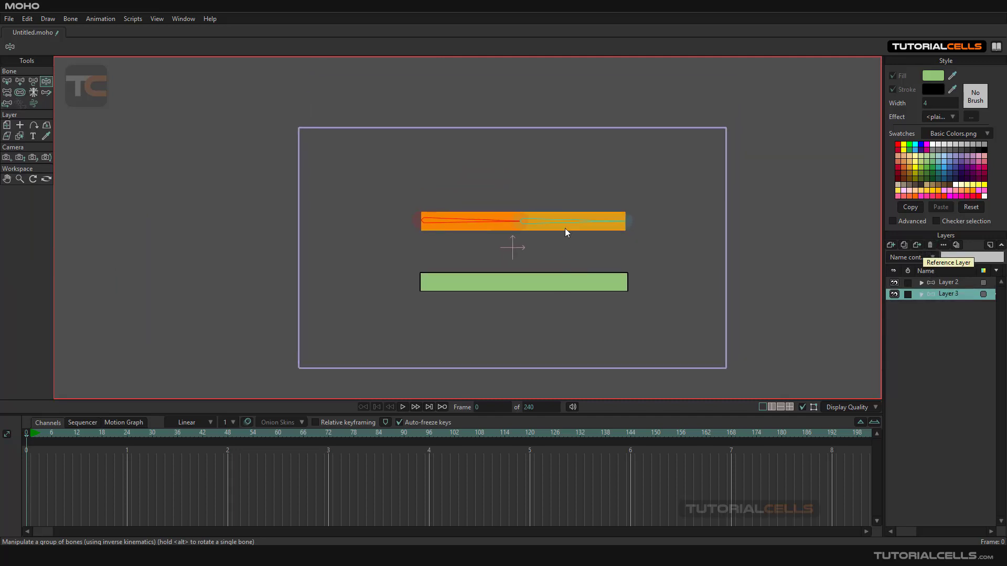
Step: Test how the orange bb image bends at its joint by manipulating the right bone with the image layer selected
{"action": "scroll", "coordinate": [565, 228], "scroll_direction": "up", "scroll_amount": 3}
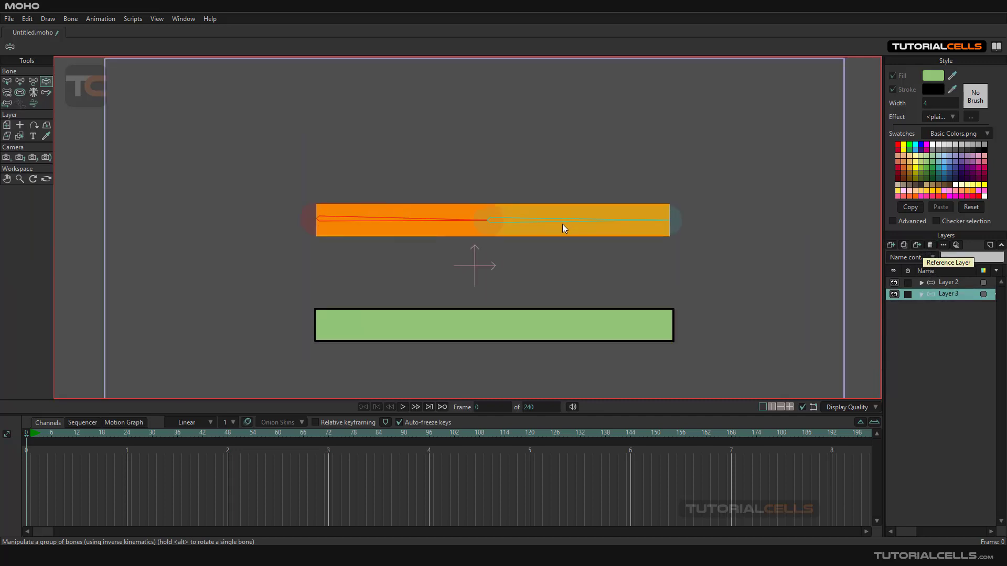
{"action": "left_click", "coordinate": [921, 294]}
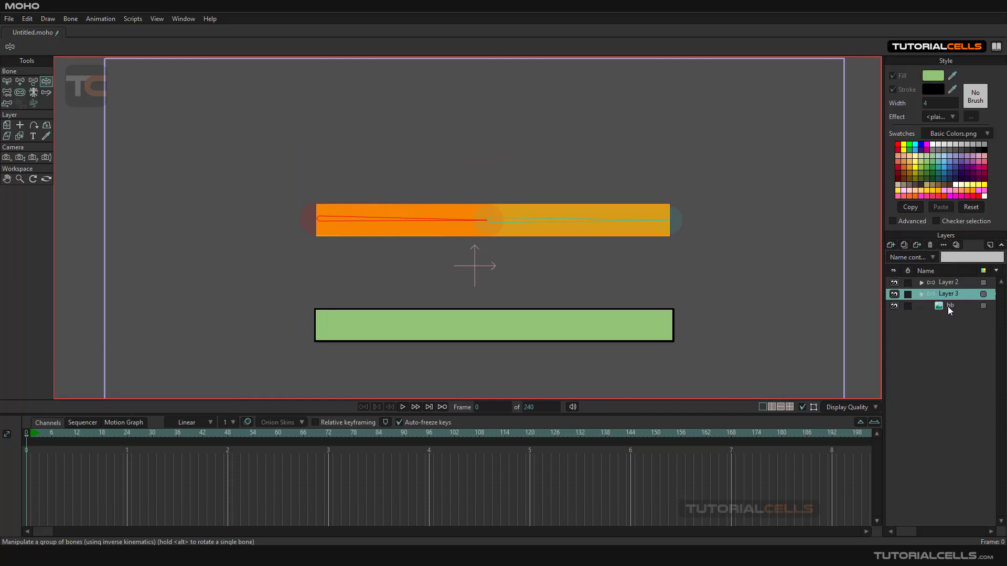
{"action": "left_click", "coordinate": [944, 310]}
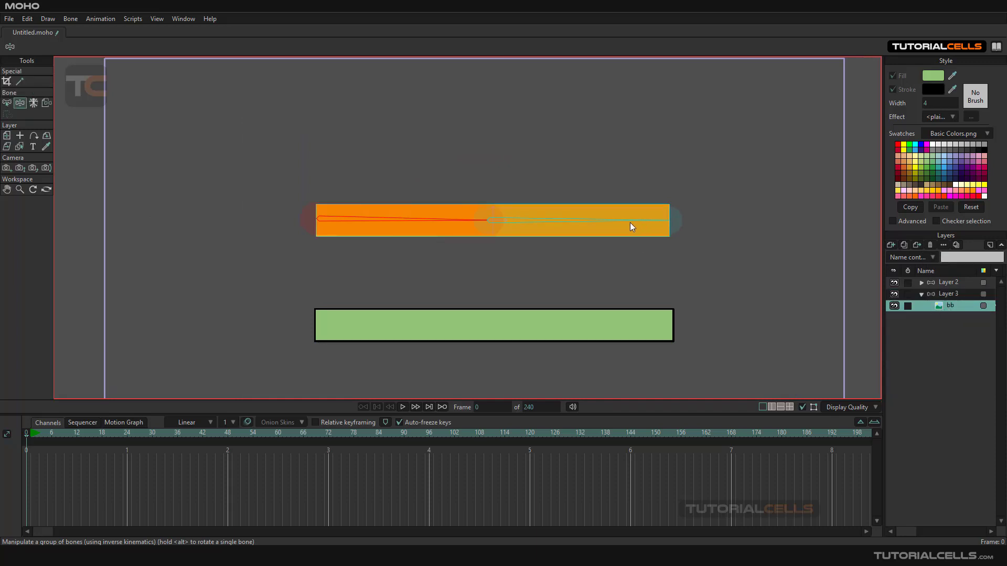
{"action": "left_click_drag", "start_coordinate": [631, 222], "coordinate": [457, 223]}
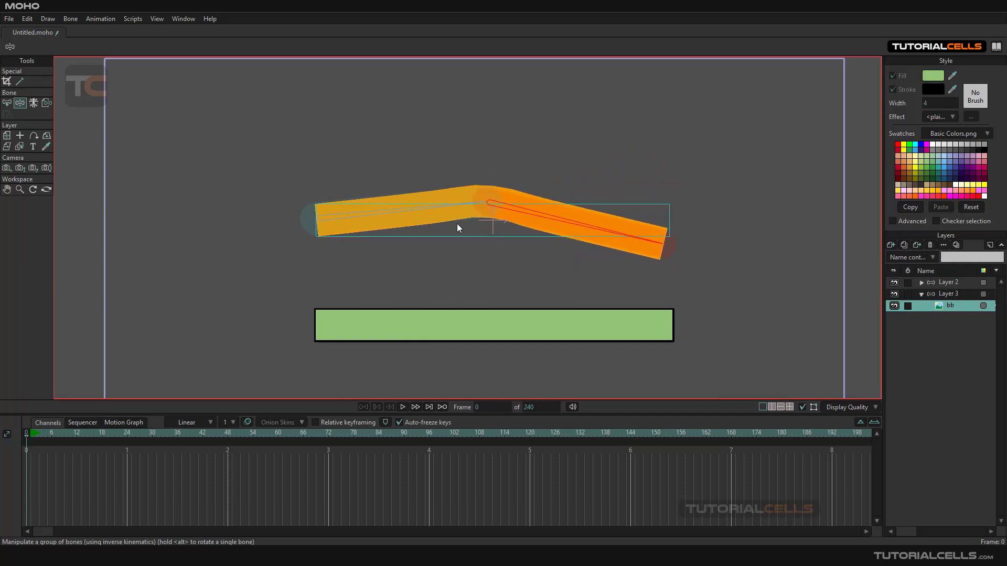
{"action": "left_click", "coordinate": [70, 19]}
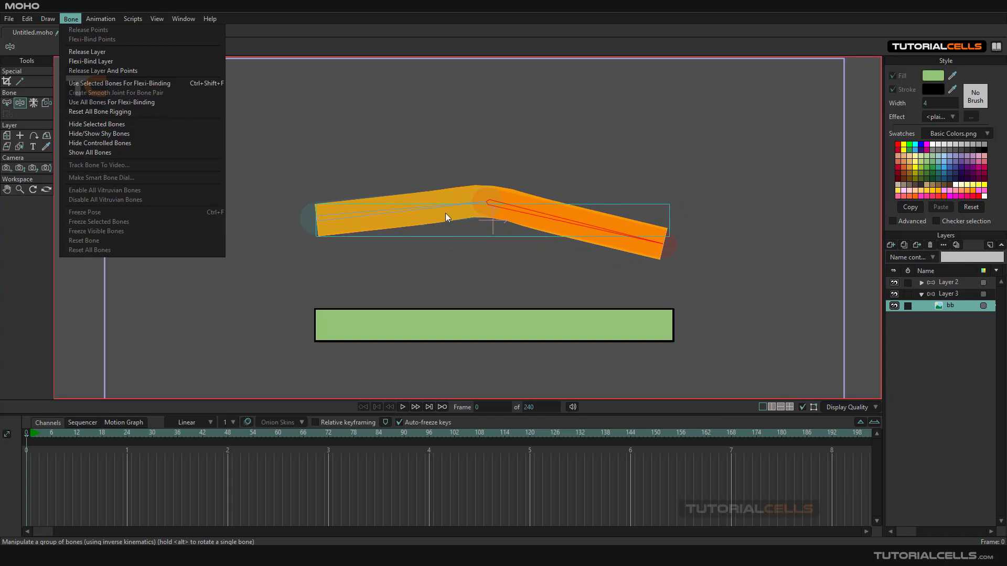
{"action": "left_click", "coordinate": [562, 219]}
{"action": "left_click_drag", "start_coordinate": [562, 219], "coordinate": [581, 208]}
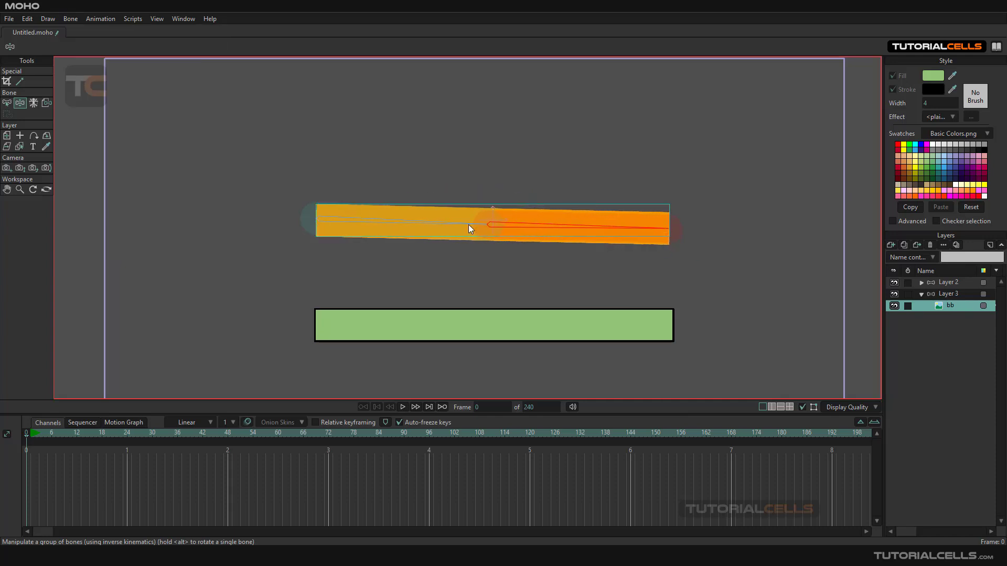
Step: Select both bones of the orange image and create a smooth joint for the bone pair on the bb layer
{"action": "left_click", "coordinate": [452, 227]}
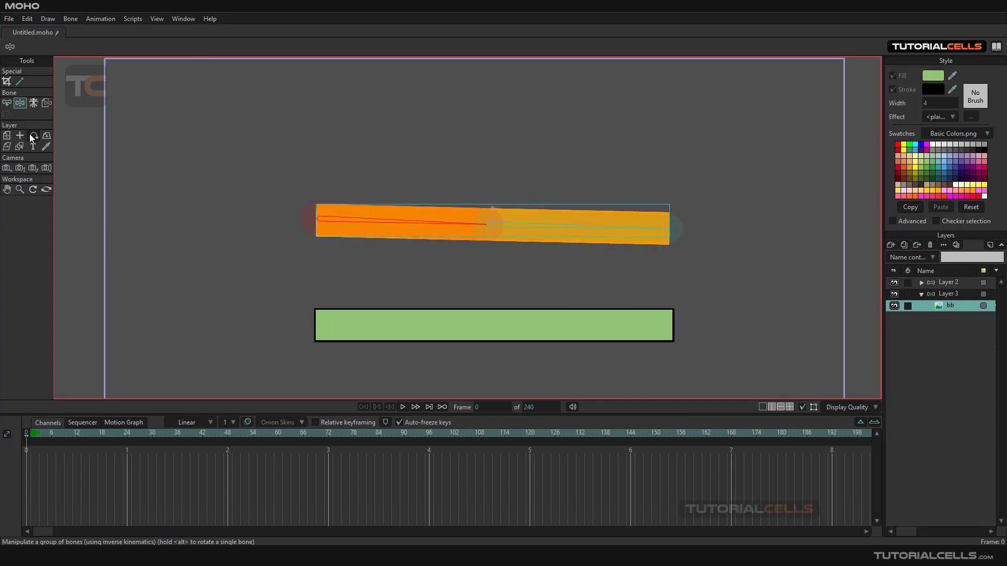
{"action": "left_click", "coordinate": [6, 103]}
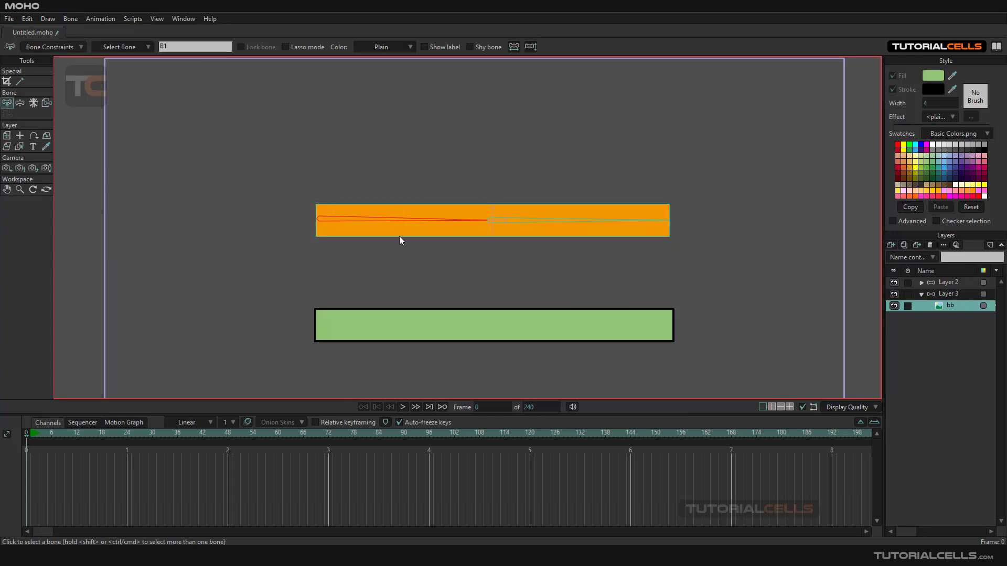
{"action": "left_click", "coordinate": [507, 221], "text": "shift"}
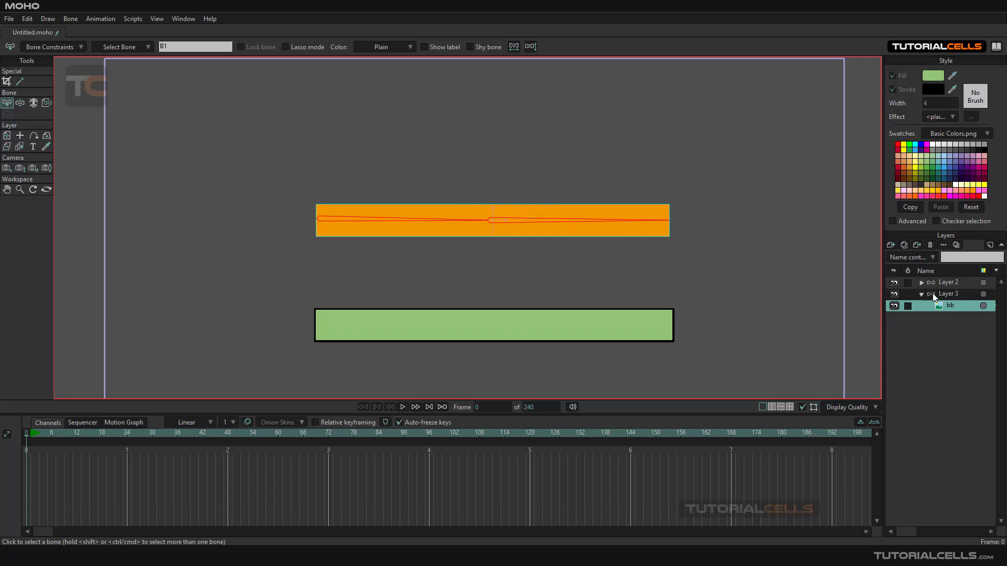
{"action": "left_click", "coordinate": [72, 19]}
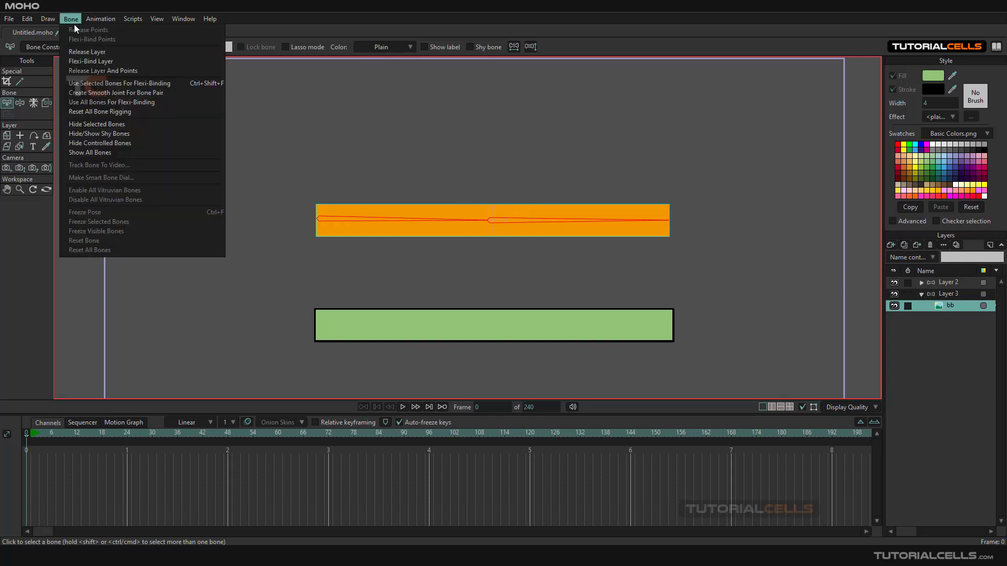
{"action": "left_click", "coordinate": [487, 221]}
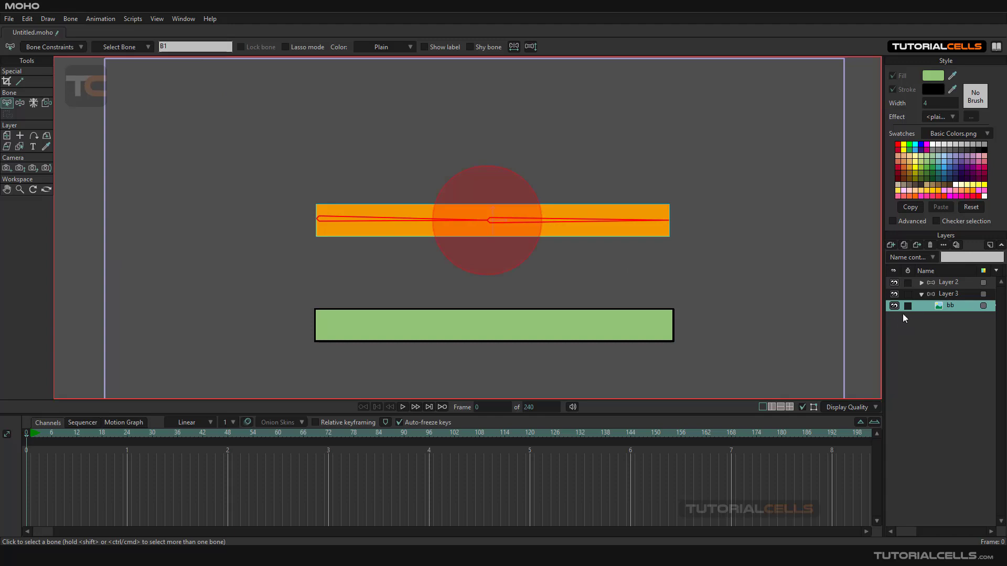
Step: Test how smoothly the orange image bends by moving its bones with Manipulate Bones on Layer 3
{"action": "left_click", "coordinate": [937, 296]}
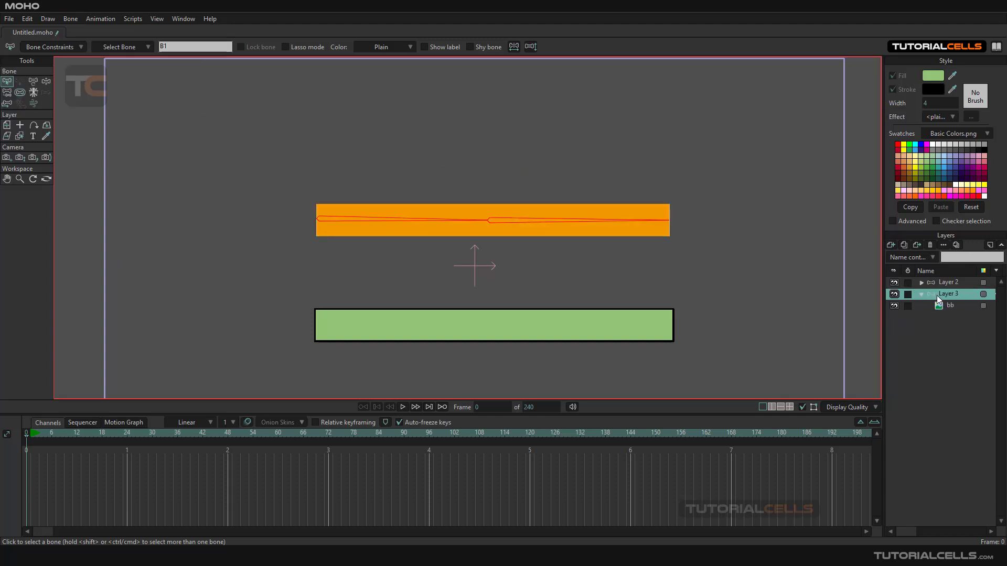
{"action": "left_click", "coordinate": [46, 82]}
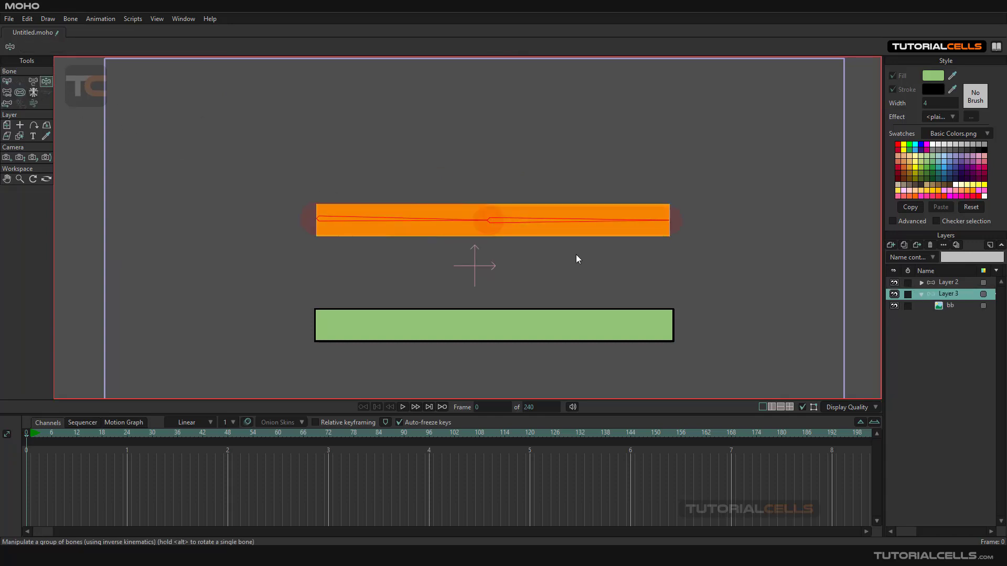
{"action": "left_click_drag", "start_coordinate": [596, 225], "coordinate": [474, 139]}
{"action": "left_click_drag", "start_coordinate": [499, 231], "coordinate": [624, 293]}
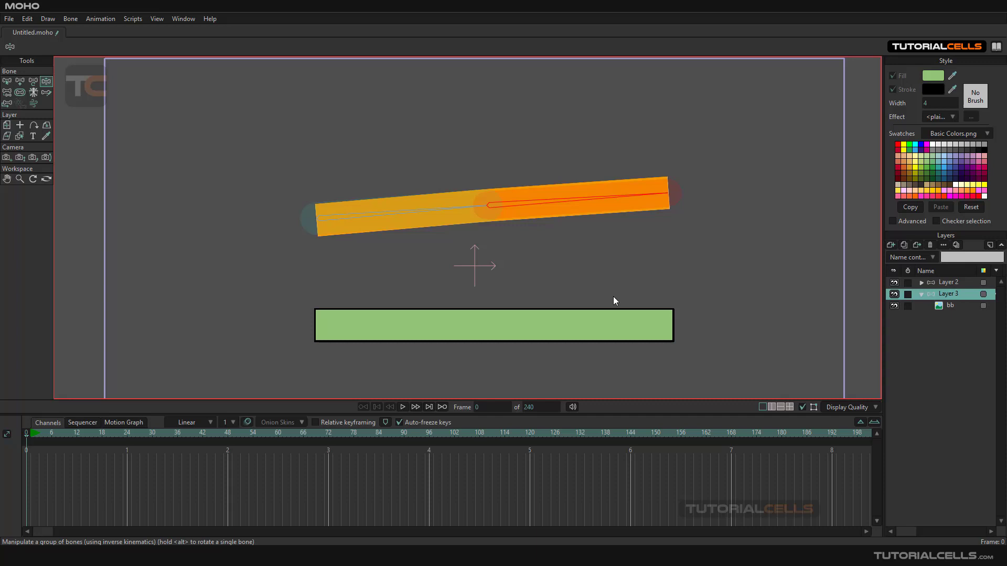
Step: Delete the bone layer Layer 3 together with its bb image
{"action": "scroll", "coordinate": [590, 286], "scroll_direction": "down", "scroll_amount": 2}
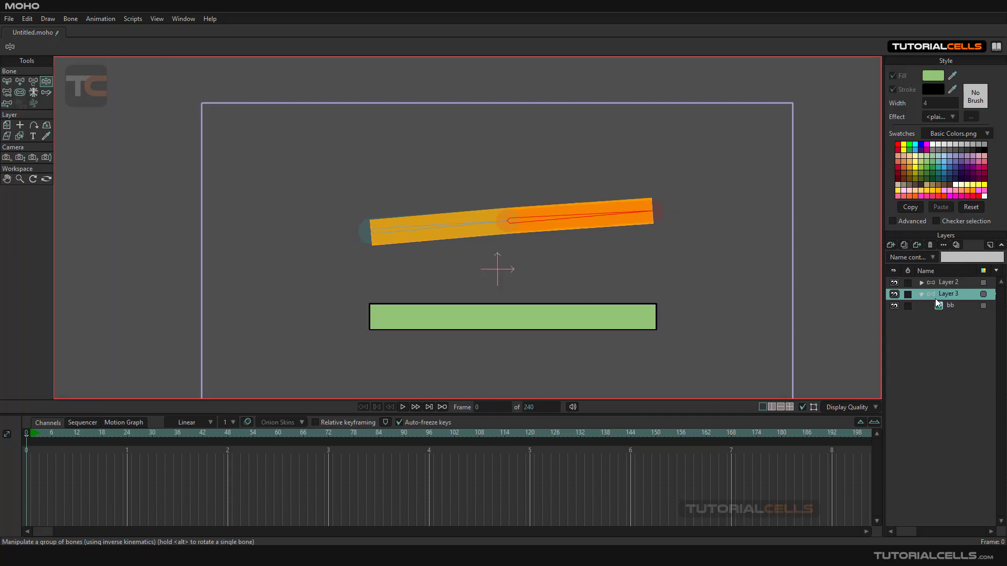
{"action": "left_click", "coordinate": [930, 245]}
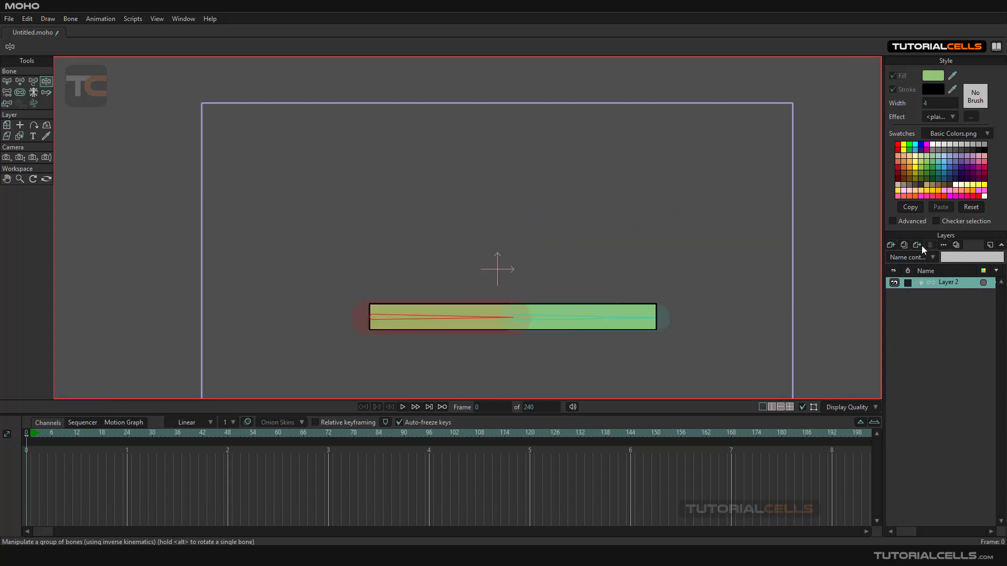
Step: Add a chain of four bones in an arch above the green rectangle on Layer 2, with gaps before the last two bones
{"action": "scroll", "coordinate": [445, 238], "scroll_direction": "up", "scroll_amount": 4}
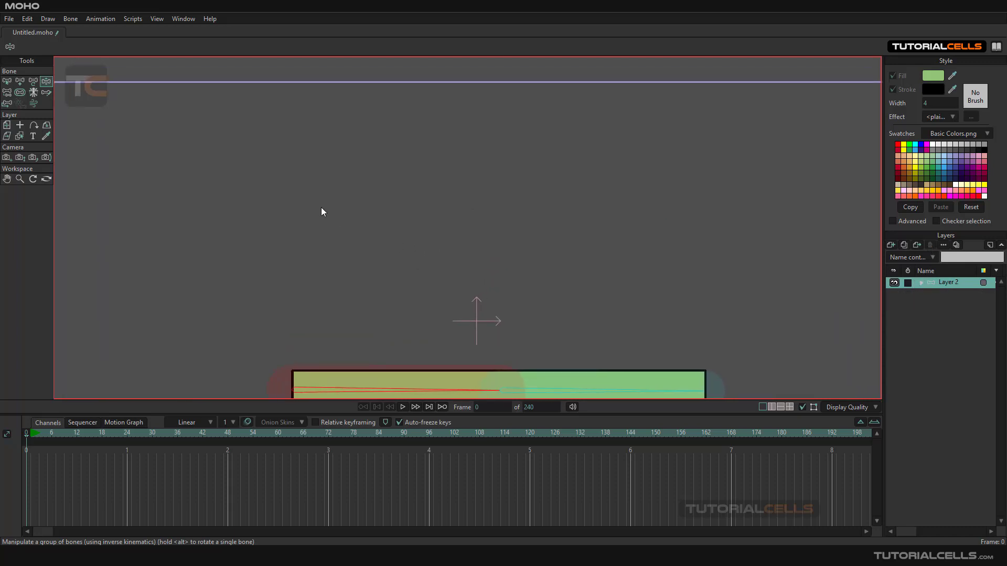
{"action": "left_click", "coordinate": [23, 83]}
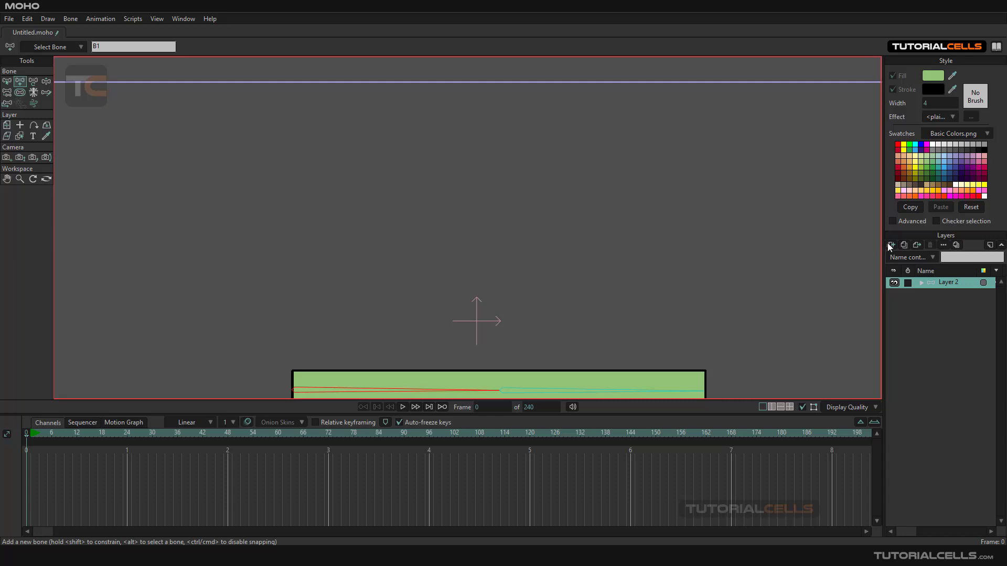
{"action": "left_click_drag", "start_coordinate": [282, 274], "coordinate": [508, 184]}
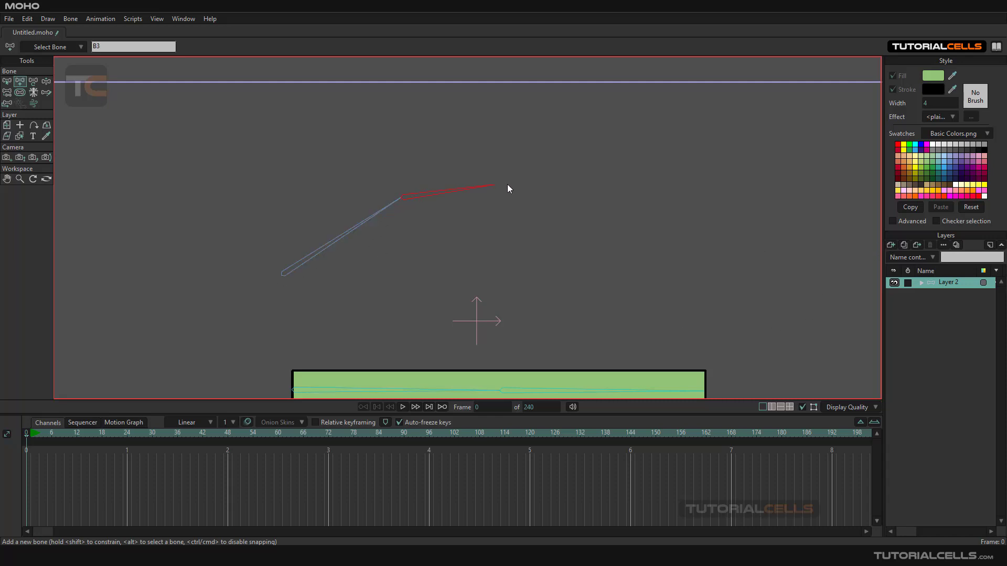
{"action": "left_click_drag", "start_coordinate": [603, 180], "coordinate": [691, 210]}
{"action": "left_click_drag", "start_coordinate": [737, 240], "coordinate": [781, 274]}
{"action": "scroll", "coordinate": [656, 278], "scroll_direction": "down", "scroll_amount": 3}
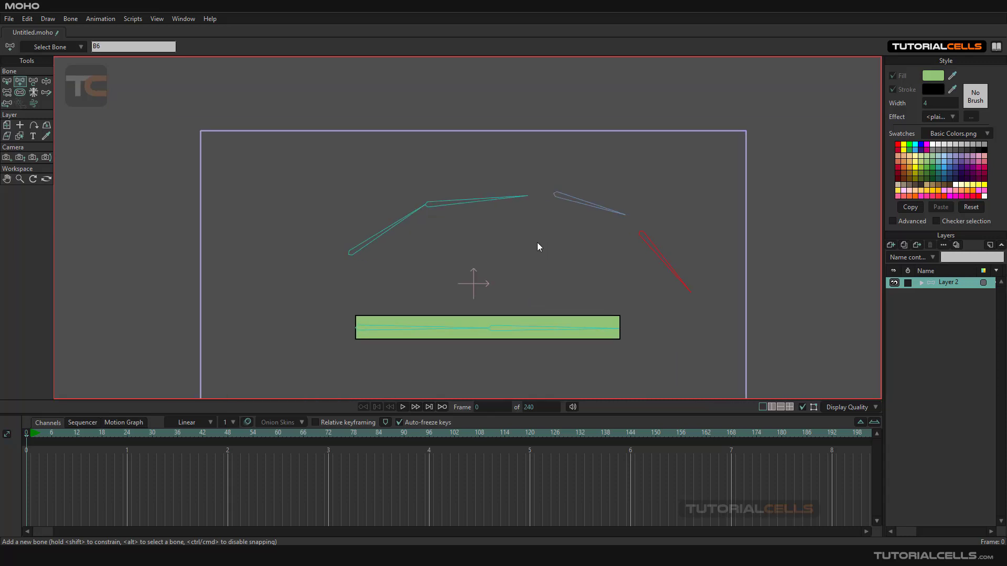
{"action": "scroll", "coordinate": [529, 235], "scroll_direction": "up", "scroll_amount": 2}
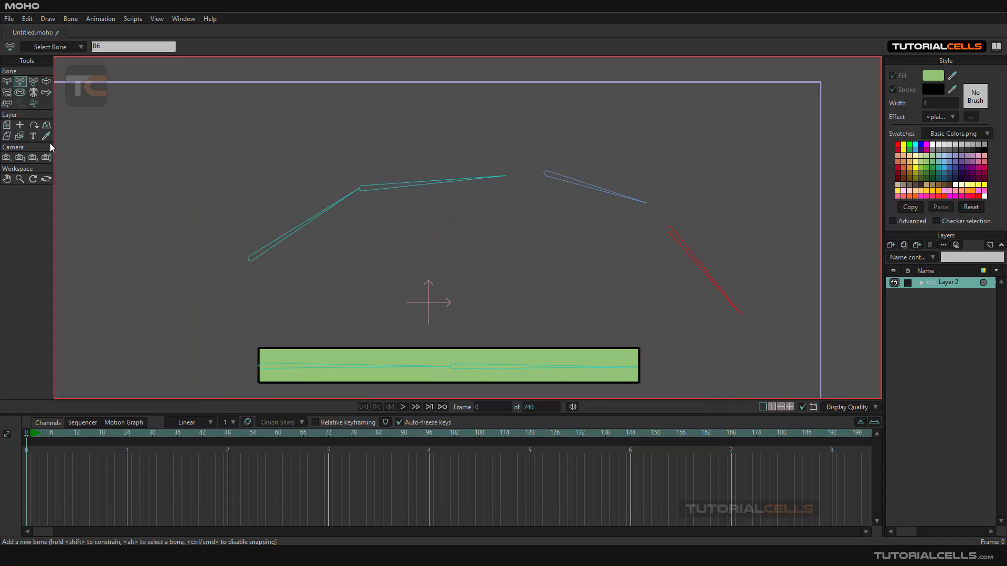
Step: Select the four arched bones above the rectangle and set their bone strength to 0
{"action": "left_click", "coordinate": [46, 81]}
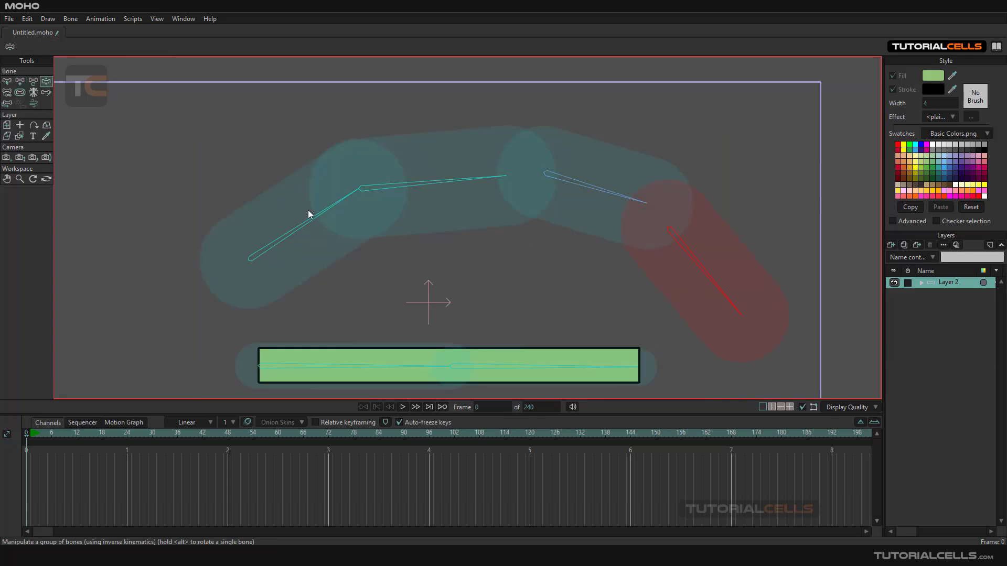
{"action": "left_click", "coordinate": [6, 81]}
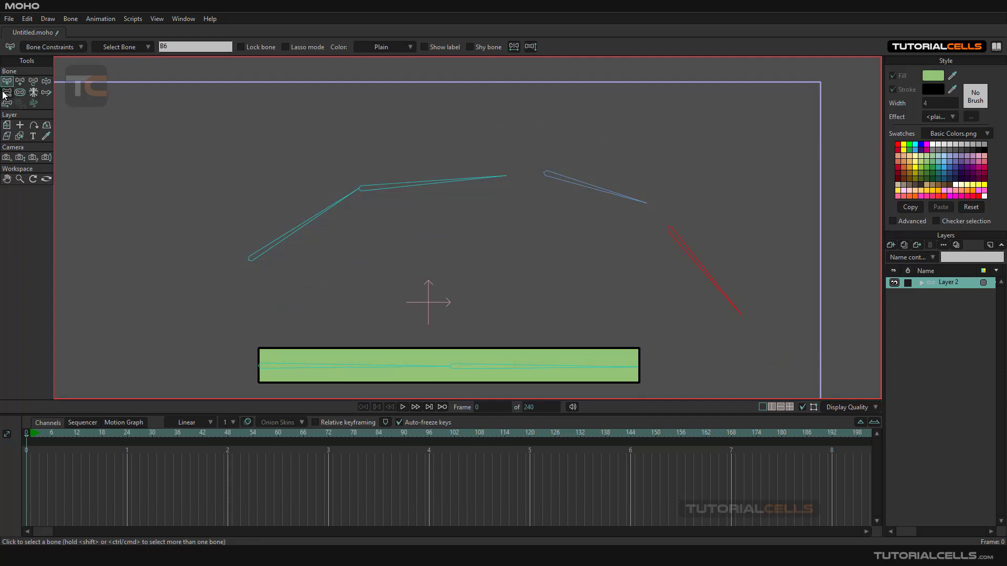
{"action": "left_click_drag", "start_coordinate": [249, 151], "coordinate": [692, 262]}
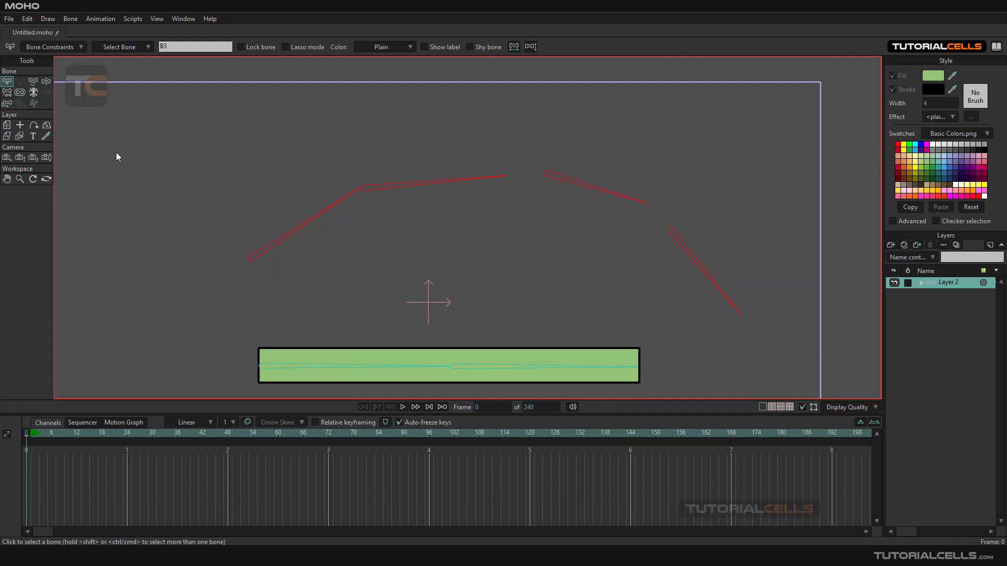
{"action": "left_click", "coordinate": [20, 92]}
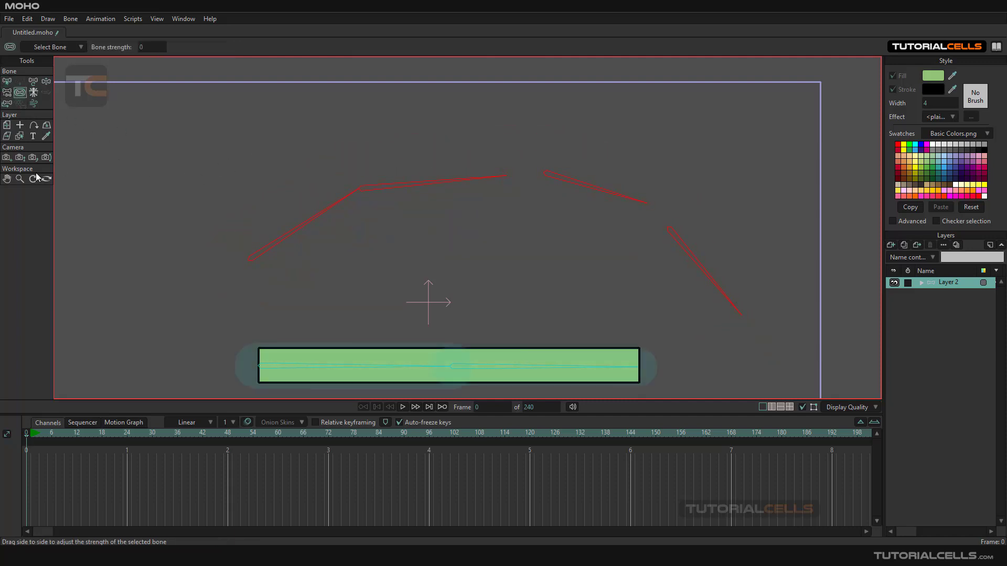
Step: Test the arched chain by moving its end bone with Manipulate Bones, and display the parent links with Reparent Bone
{"action": "left_click", "coordinate": [7, 82]}
{"action": "left_click", "coordinate": [46, 82]}
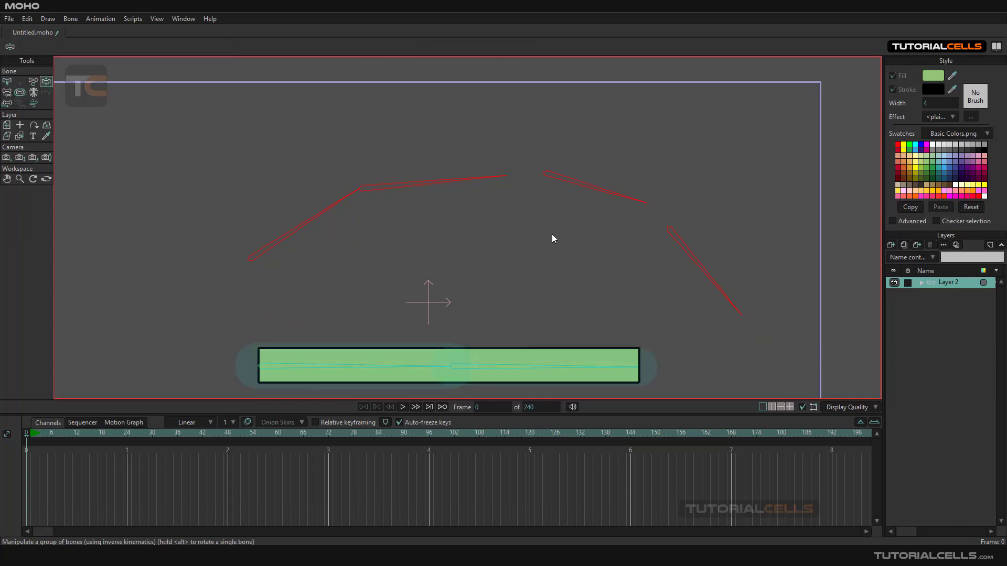
{"action": "left_click", "coordinate": [687, 255]}
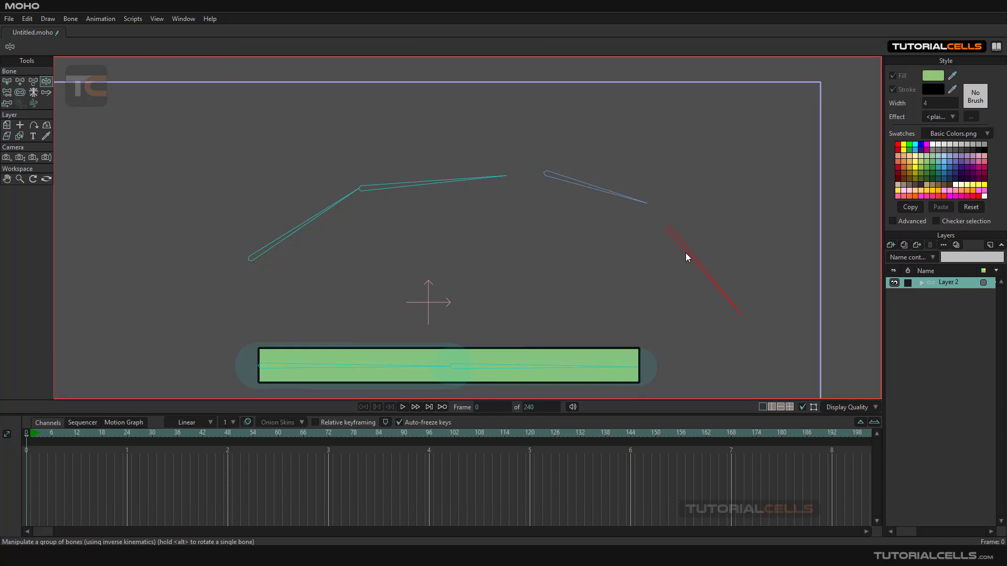
{"action": "left_click_drag", "start_coordinate": [689, 251], "coordinate": [663, 202]}
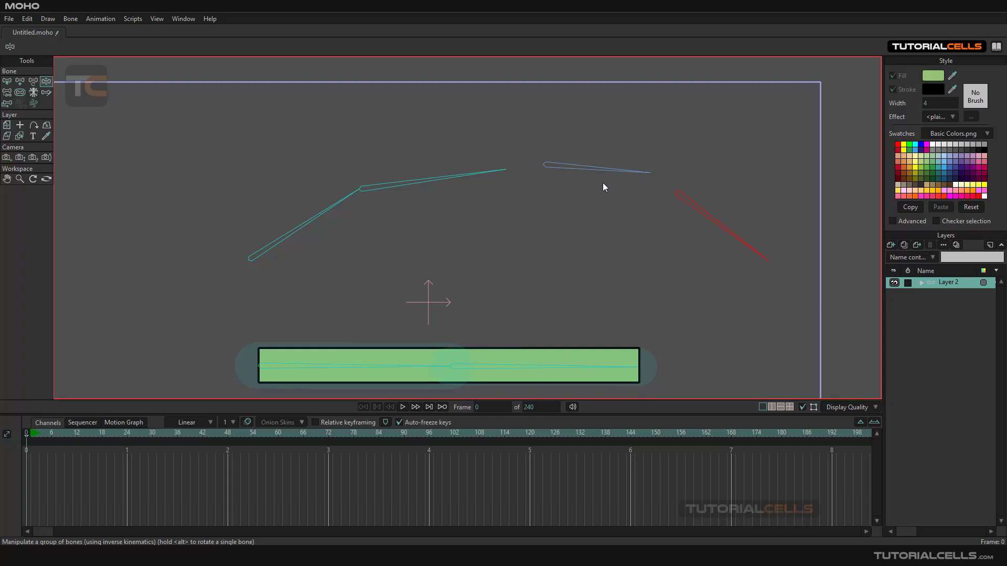
{"action": "left_click", "coordinate": [6, 94]}
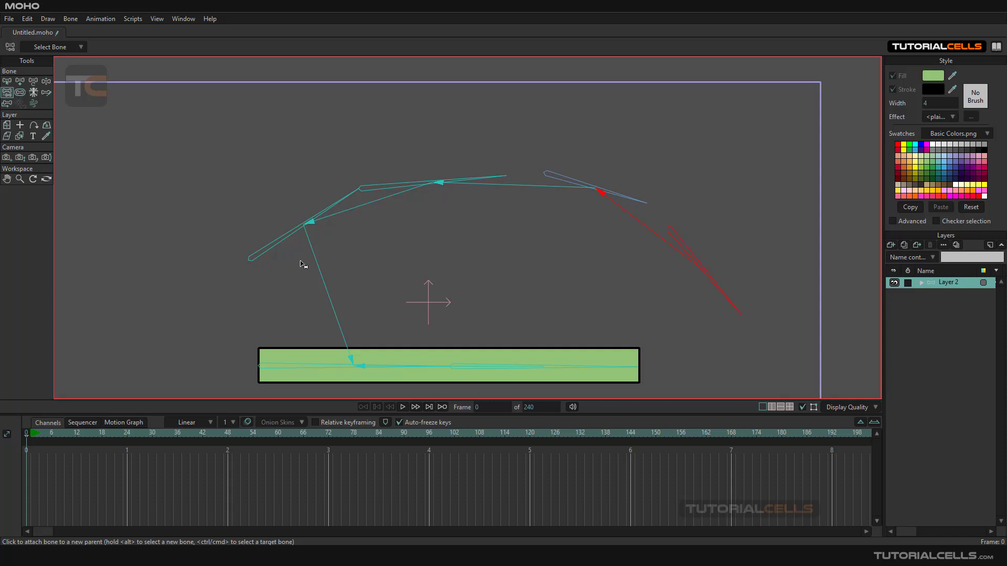
Step: Add a new vector layer and delete the old bone layer Layer 2 together with its green rectangle
{"action": "left_click", "coordinate": [890, 246]}
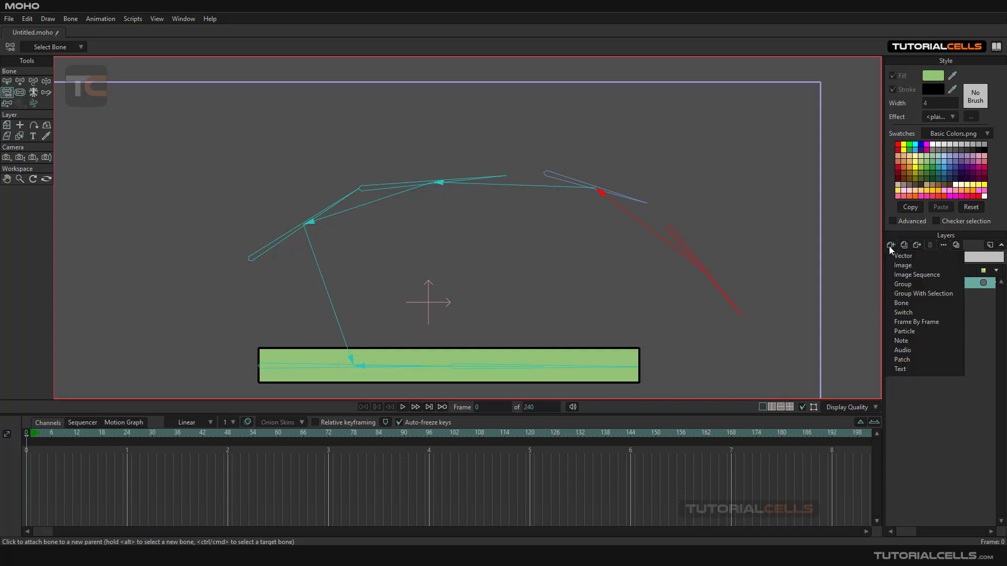
{"action": "left_click", "coordinate": [899, 256]}
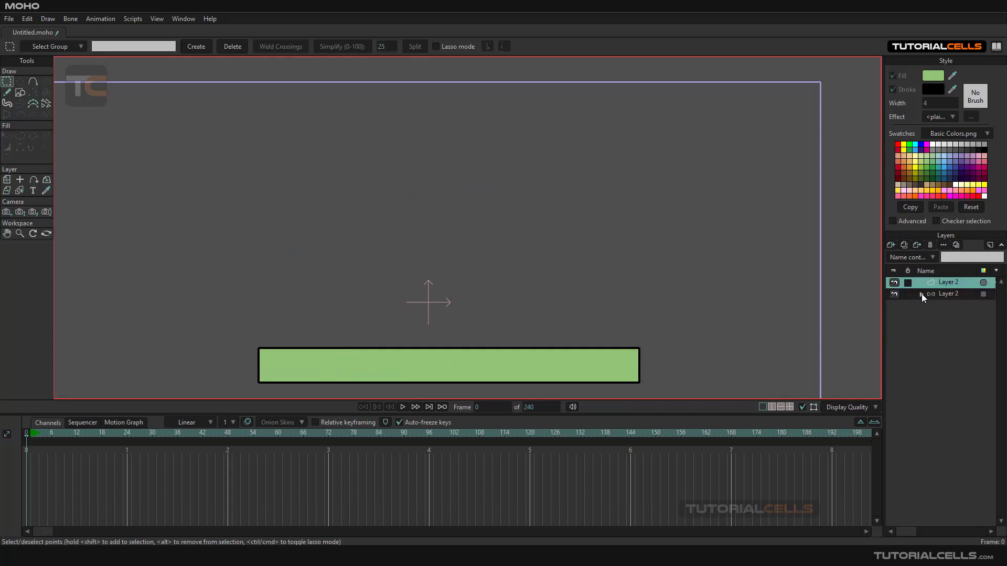
{"action": "left_click", "coordinate": [922, 295]}
{"action": "left_click", "coordinate": [939, 294]}
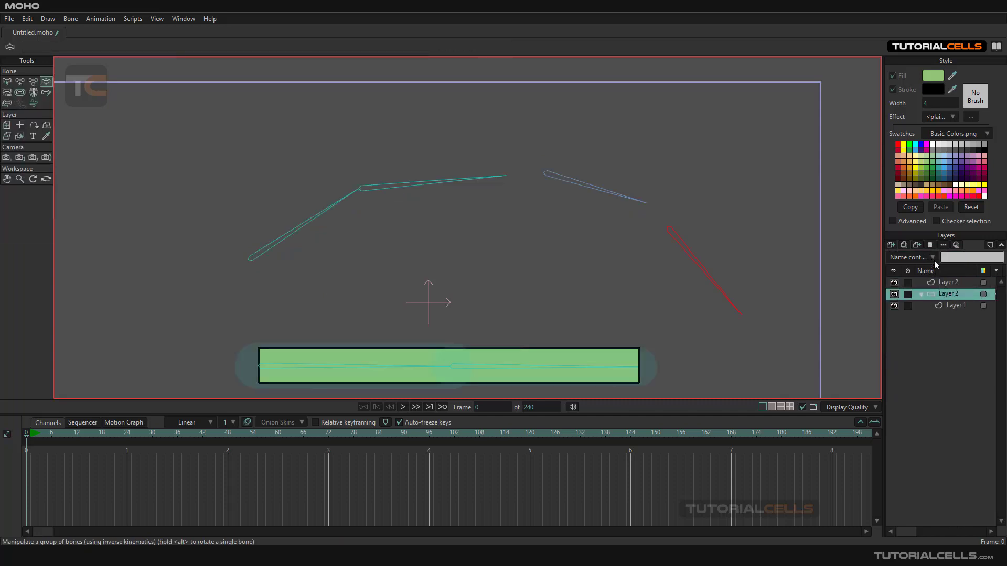
{"action": "left_click", "coordinate": [930, 245]}
{"action": "left_click_drag", "start_coordinate": [449, 265], "coordinate": [467, 212]}
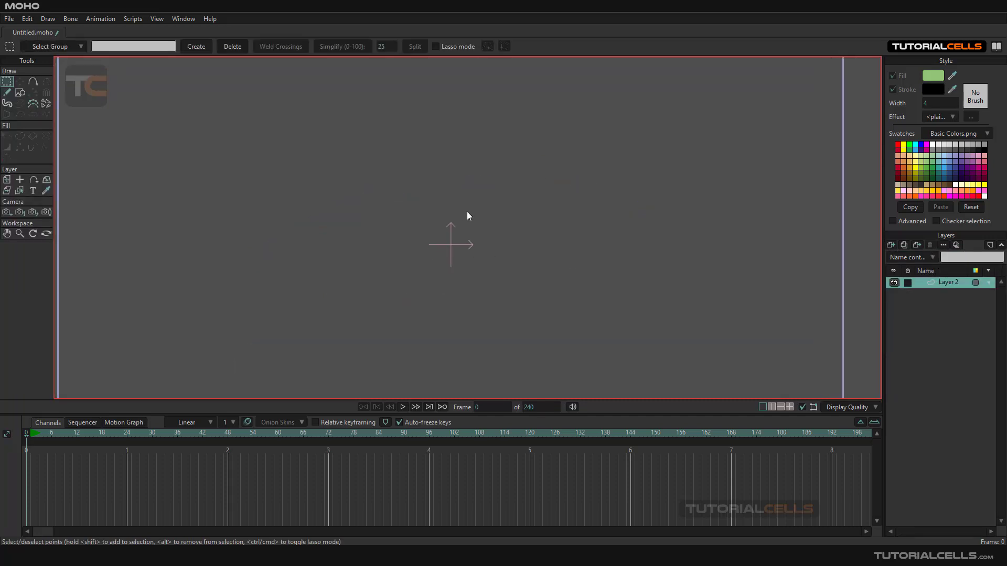
Step: Group the new vector layer with the selection and convert the group to a bone layer
{"action": "right_click", "coordinate": [938, 286]}
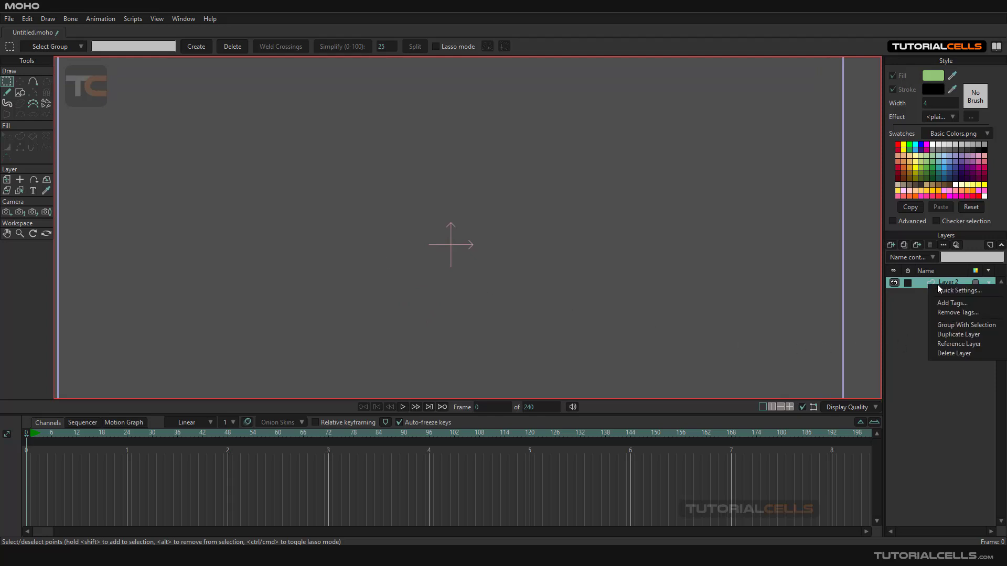
{"action": "left_click", "coordinate": [943, 327]}
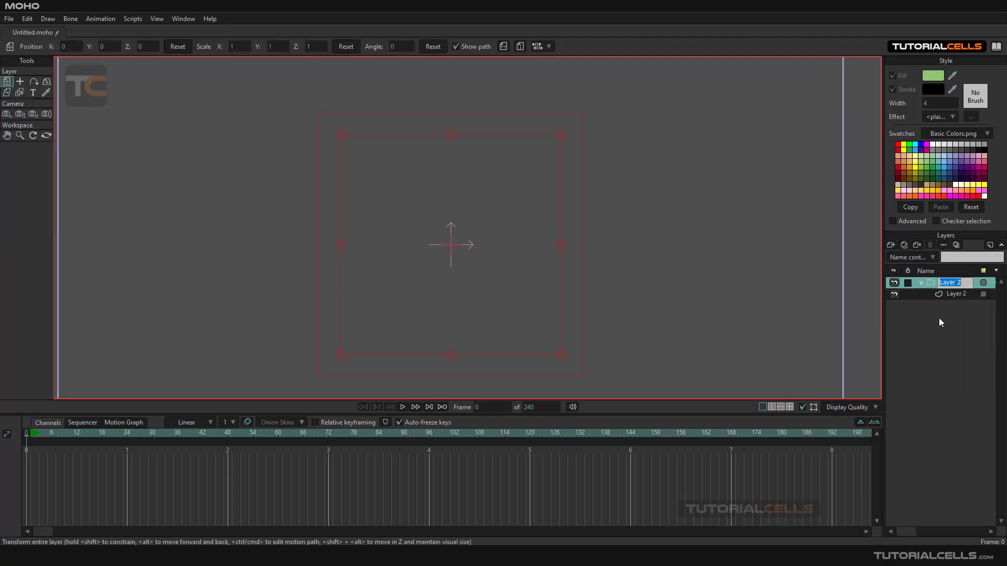
{"action": "right_click", "coordinate": [933, 285]}
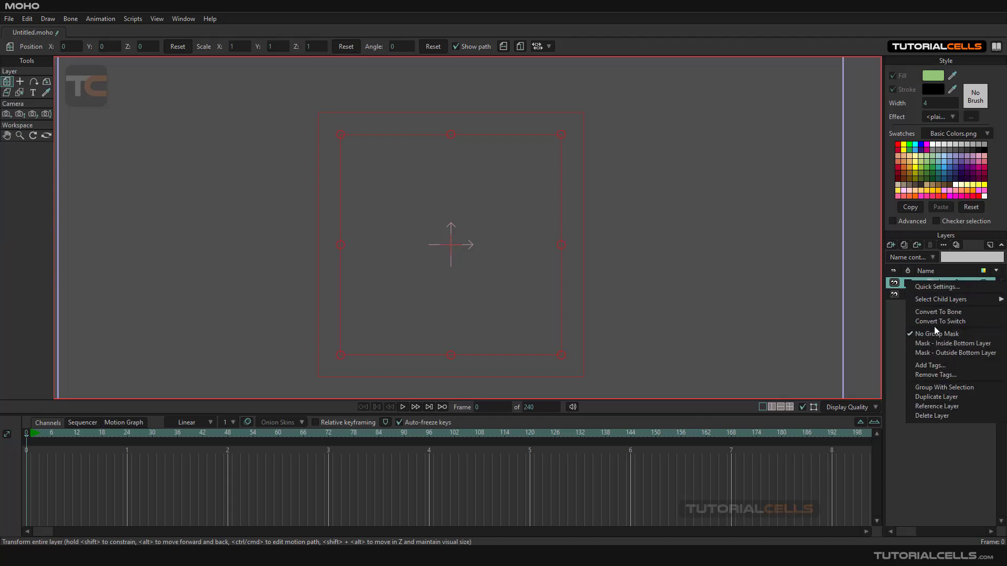
{"action": "left_click", "coordinate": [937, 313]}
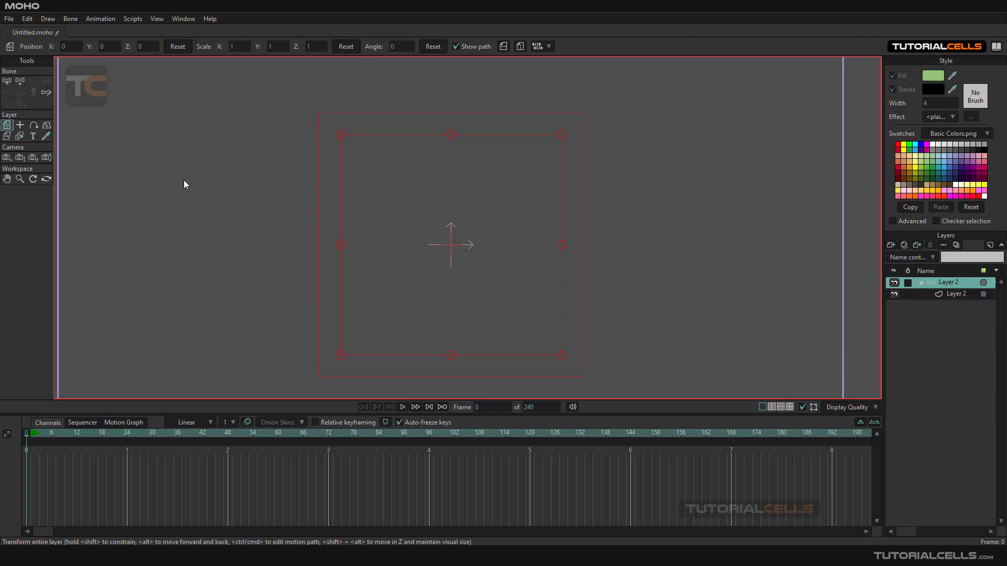
Step: Add a chain of five bones across the canvas on the new bone layer, with gaps before the last two bones
{"action": "left_click", "coordinate": [20, 81]}
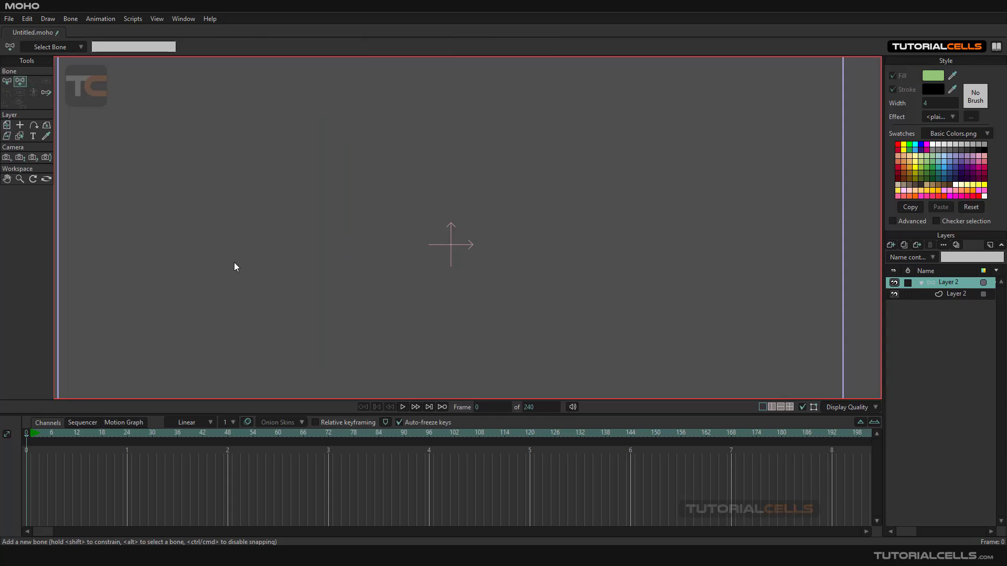
{"action": "left_click_drag", "start_coordinate": [296, 220], "coordinate": [315, 188]}
{"action": "mouse_move", "coordinate": [447, 190]}
{"action": "left_mouse_down"}
{"action": "mouse_move", "coordinate": [536, 247]}
{"action": "mouse_move", "coordinate": [608, 270]}
{"action": "mouse_move", "coordinate": [680, 234]}
{"action": "left_mouse_up"}
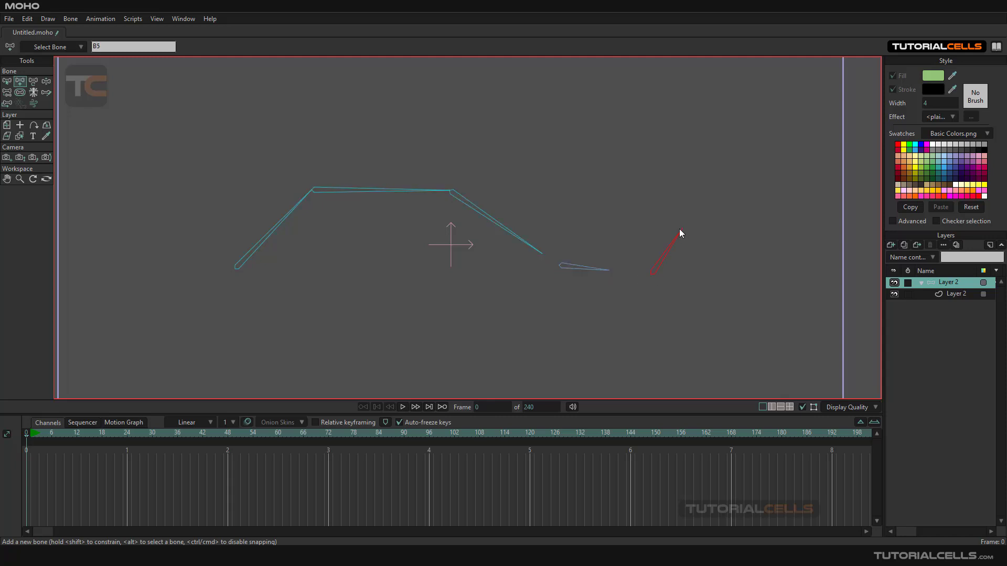
Step: Pose the five-bone chain with Manipulate Bones, moving the last, fourth, second and third bones in turn to try out inverse kinematics
{"action": "left_click", "coordinate": [45, 83]}
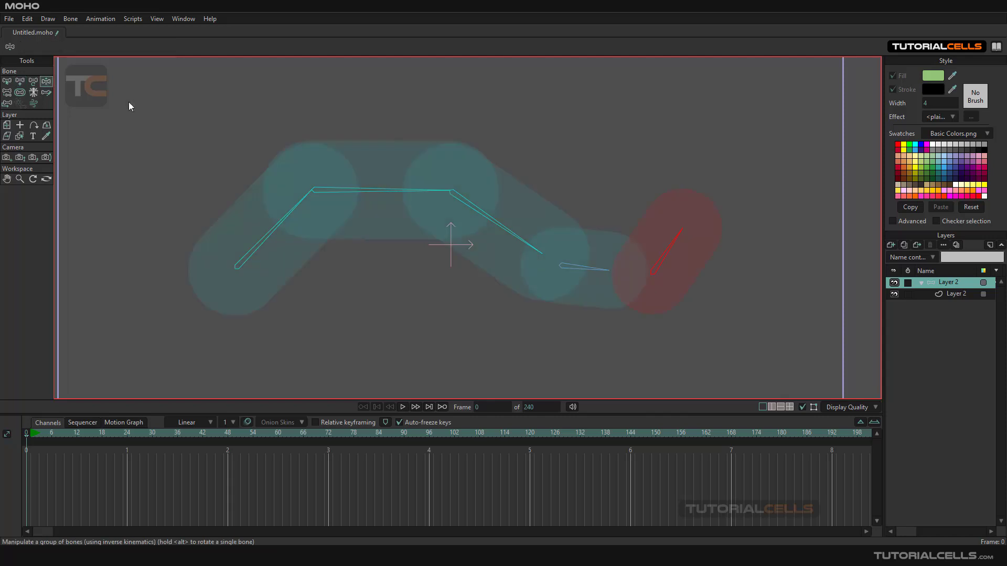
{"action": "left_click_drag", "start_coordinate": [672, 247], "coordinate": [665, 282]}
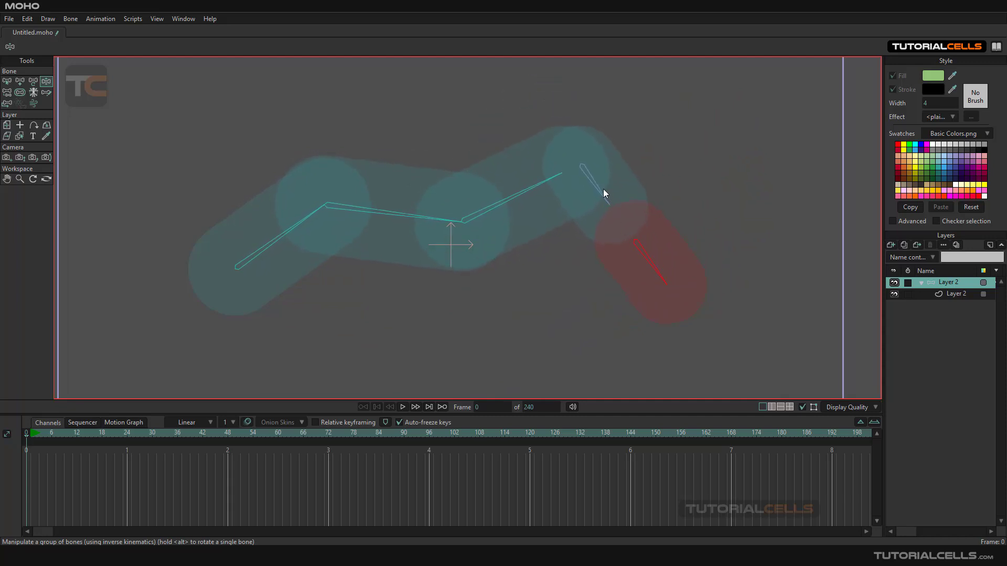
{"action": "mouse_move", "coordinate": [604, 191]}
{"action": "left_mouse_down"}
{"action": "mouse_move", "coordinate": [611, 167]}
{"action": "mouse_move", "coordinate": [596, 181]}
{"action": "mouse_move", "coordinate": [607, 183]}
{"action": "left_mouse_up"}
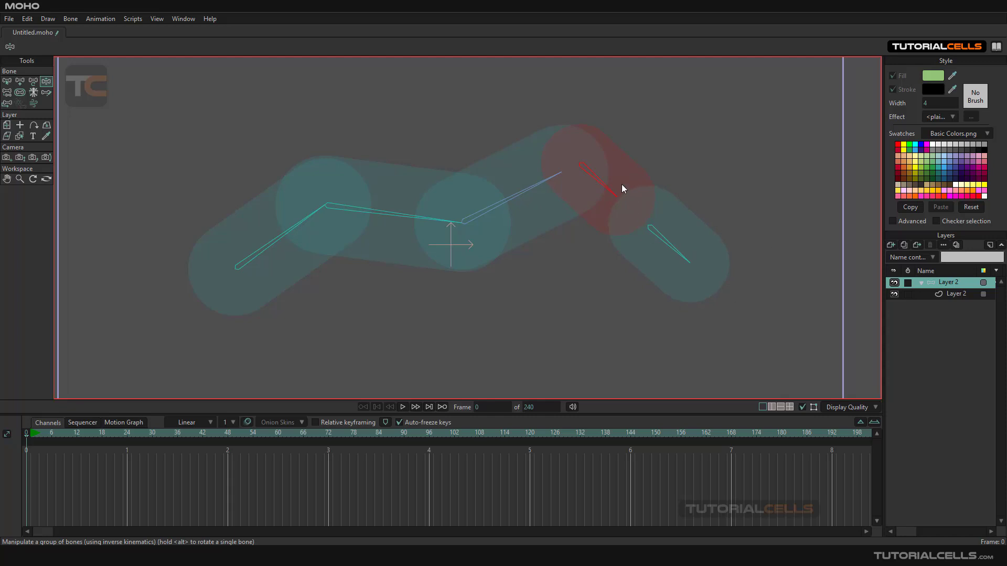
{"action": "left_click_drag", "start_coordinate": [623, 184], "coordinate": [655, 220]}
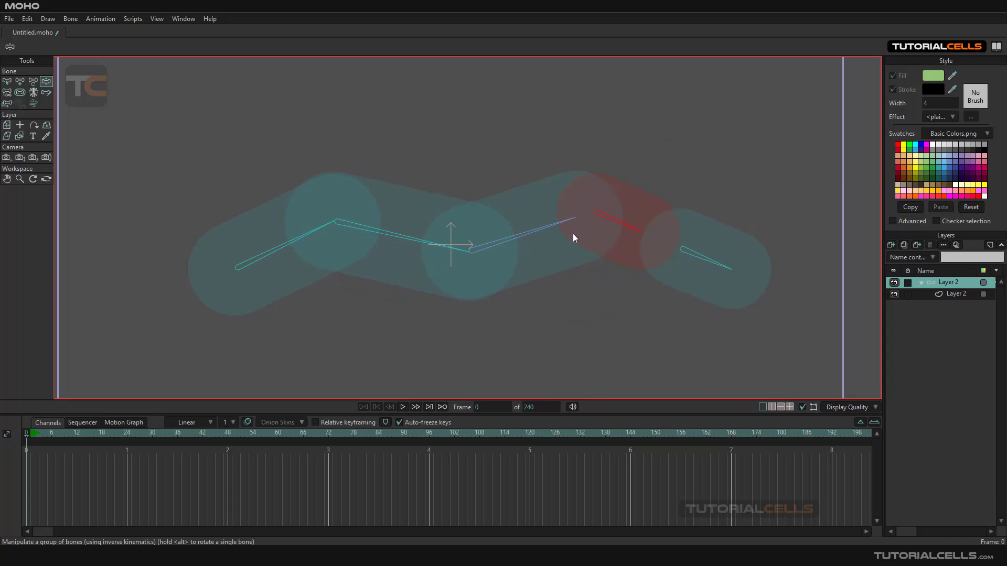
{"action": "mouse_move", "coordinate": [606, 227]}
{"action": "left_mouse_down"}
{"action": "mouse_move", "coordinate": [619, 205]}
{"action": "mouse_move", "coordinate": [619, 236]}
{"action": "mouse_move", "coordinate": [626, 207]}
{"action": "mouse_move", "coordinate": [607, 236]}
{"action": "mouse_move", "coordinate": [627, 227]}
{"action": "mouse_move", "coordinate": [611, 245]}
{"action": "mouse_move", "coordinate": [621, 205]}
{"action": "mouse_move", "coordinate": [614, 241]}
{"action": "mouse_move", "coordinate": [622, 238]}
{"action": "left_mouse_up"}
{"action": "left_click_drag", "start_coordinate": [480, 244], "coordinate": [378, 231]}
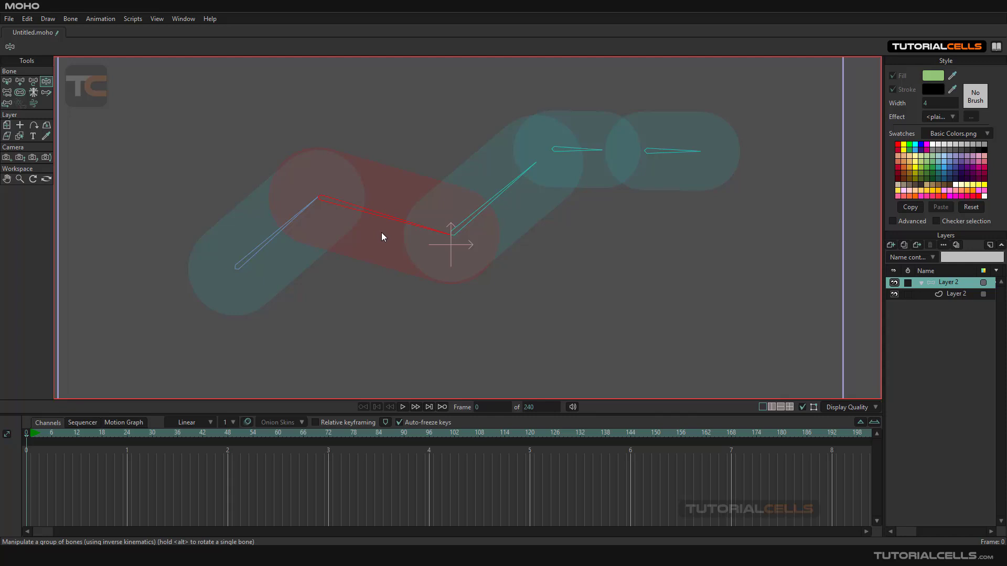
{"action": "left_click", "coordinate": [499, 196]}
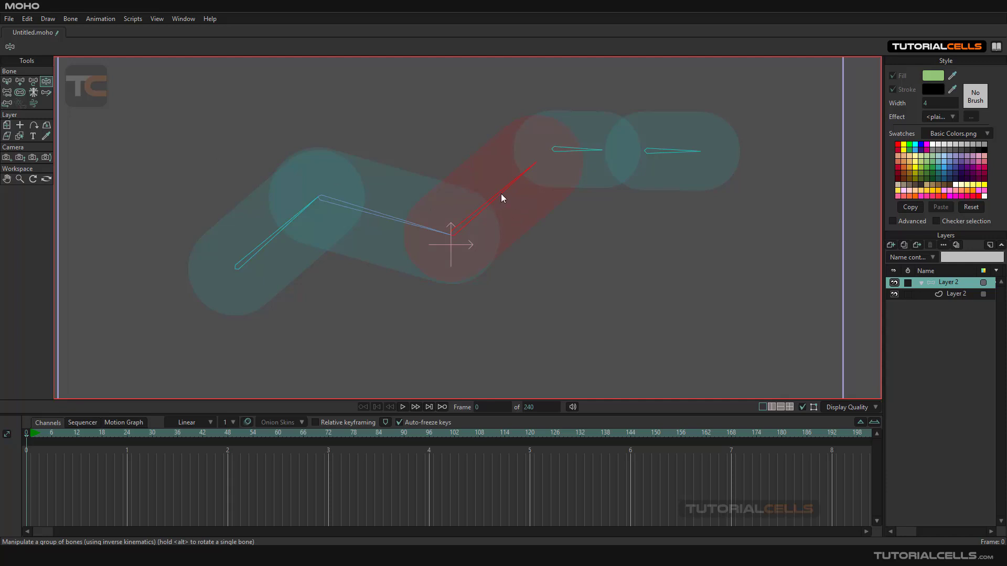
{"action": "left_click_drag", "start_coordinate": [502, 198], "coordinate": [484, 223]}
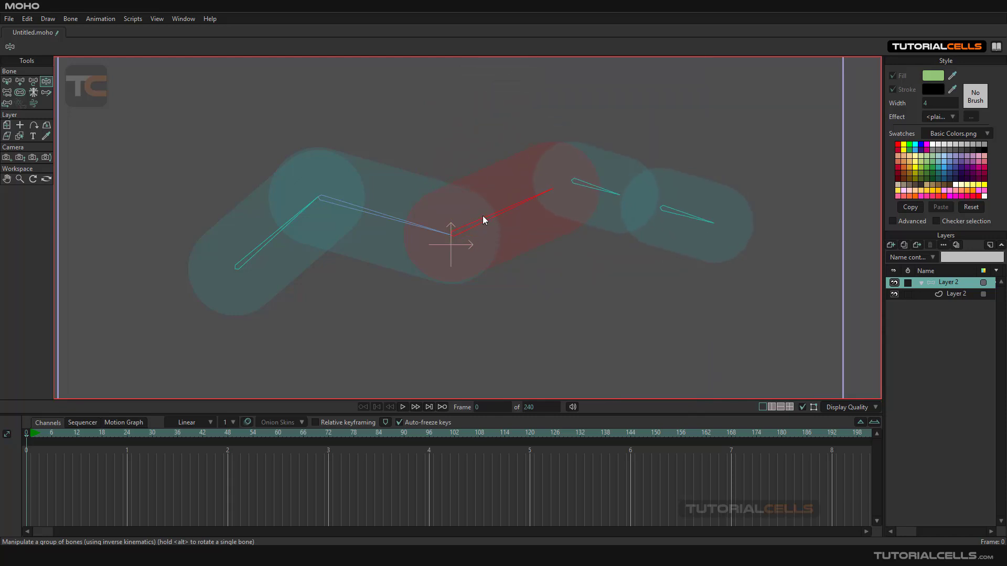
Step: Pose the last and third bones with Manipulate Bones, and compare the rig at frame 1 and frame 0
{"action": "left_click_drag", "start_coordinate": [694, 215], "coordinate": [669, 233]}
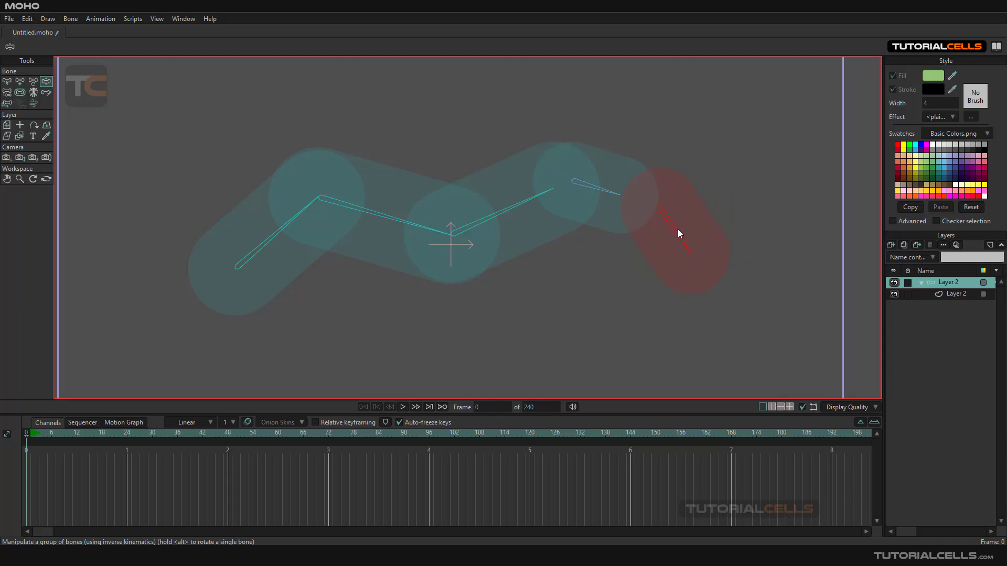
{"action": "left_click_drag", "start_coordinate": [600, 191], "coordinate": [502, 209]}
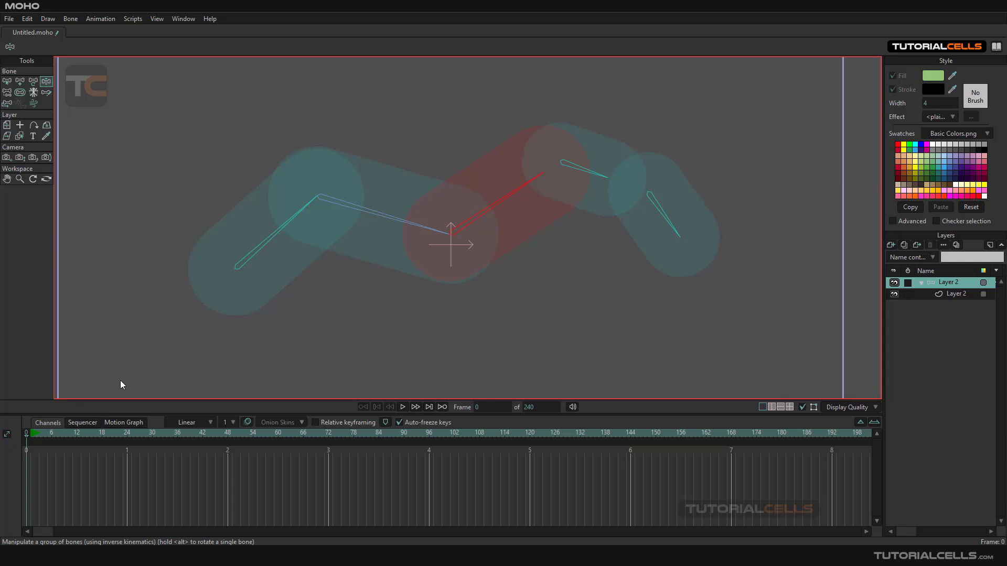
{"action": "left_click", "coordinate": [31, 438]}
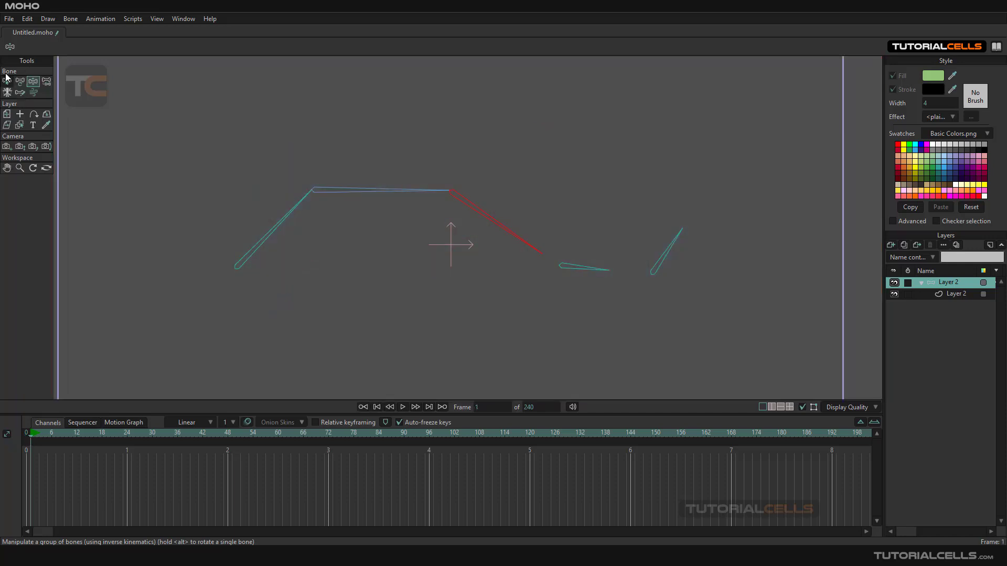
{"action": "left_click", "coordinate": [30, 436]}
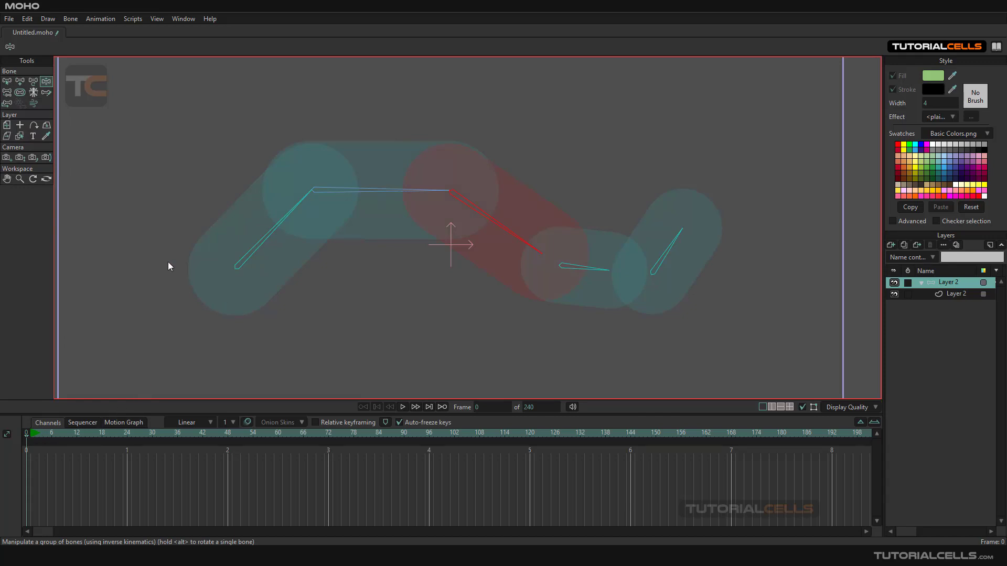
Step: Select all five bones of the chain and reduce their bone strength to 0
{"action": "left_click", "coordinate": [7, 81]}
{"action": "left_click", "coordinate": [178, 157]}
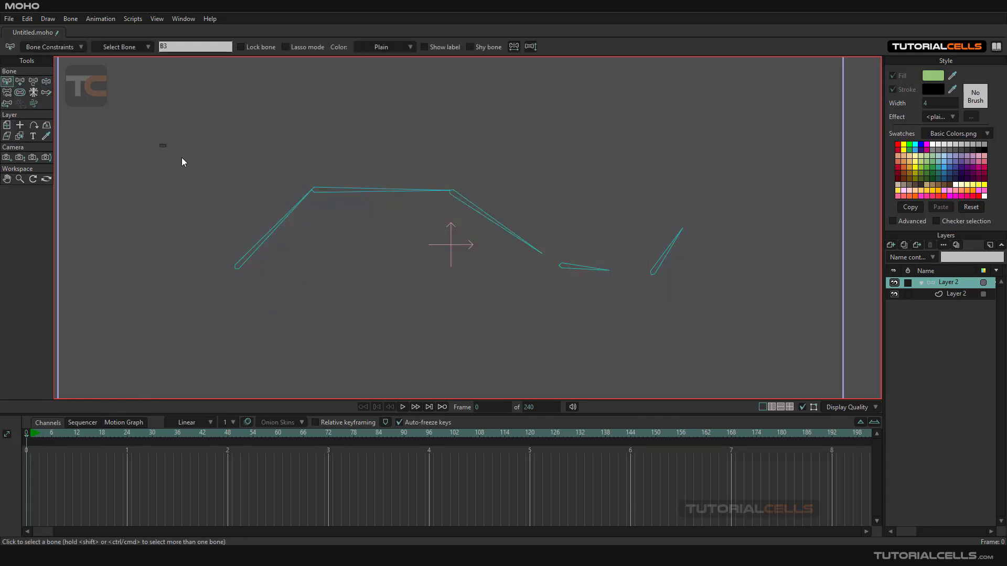
{"action": "left_click_drag", "start_coordinate": [182, 158], "coordinate": [719, 327]}
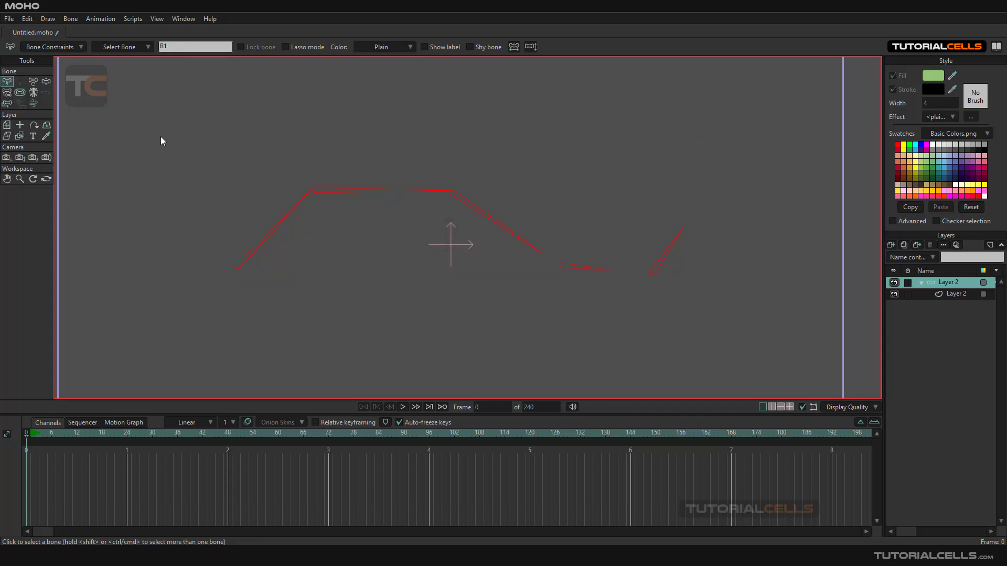
{"action": "left_click", "coordinate": [21, 92]}
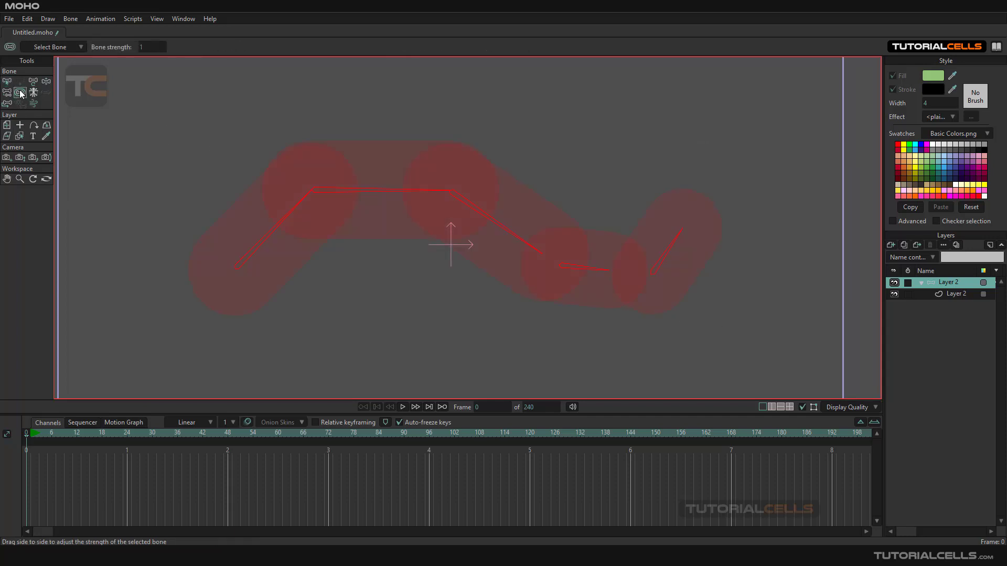
{"action": "left_click_drag", "start_coordinate": [464, 127], "coordinate": [5, 113]}
Step: Deselect all bones and add a separate, unparented bone above the chain's first bone
{"action": "left_click", "coordinate": [7, 81]}
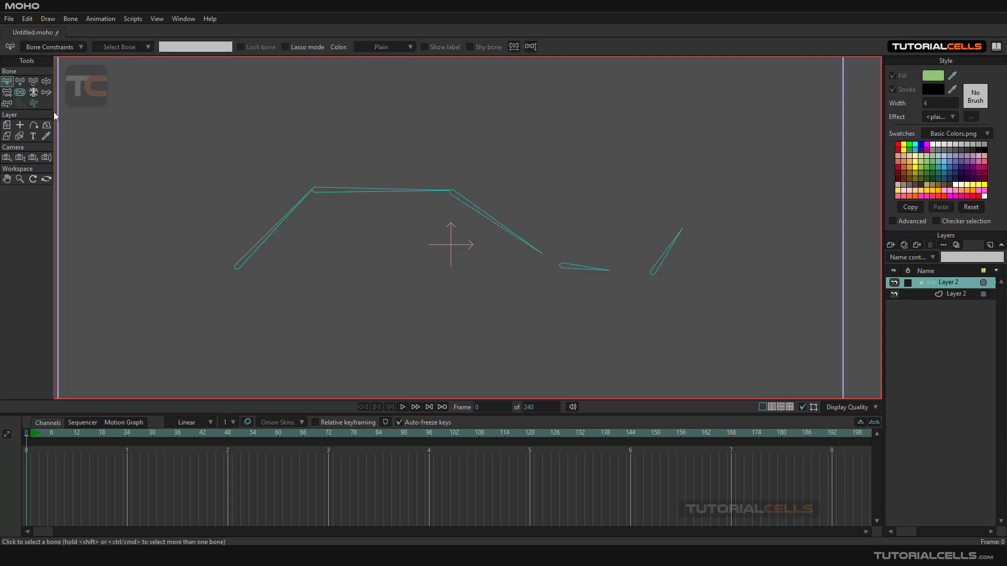
{"action": "left_click", "coordinate": [20, 81]}
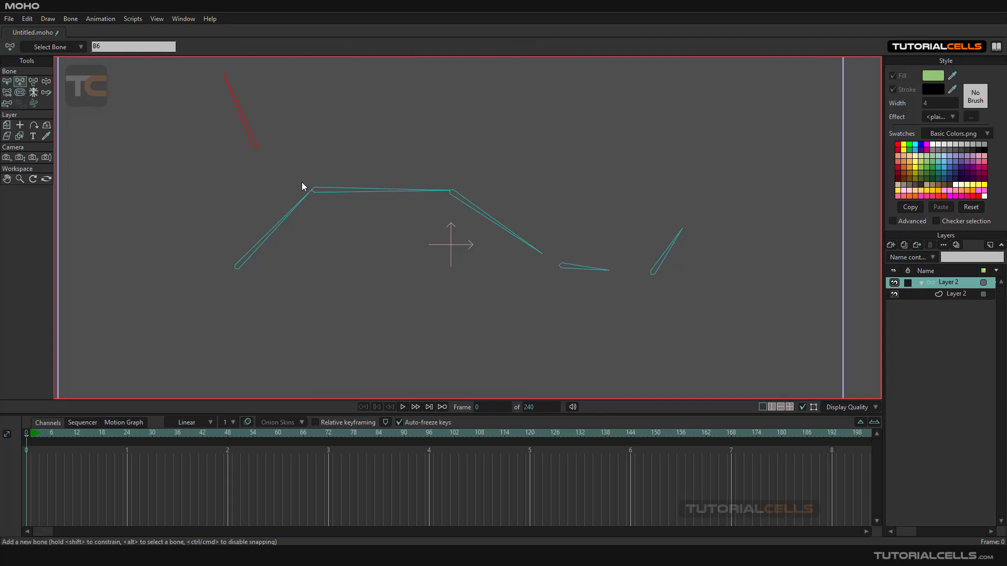
{"action": "scroll", "coordinate": [304, 183], "scroll_direction": "down", "scroll_amount": 3}
{"action": "scroll", "coordinate": [367, 202], "scroll_direction": "up", "scroll_amount": 2}
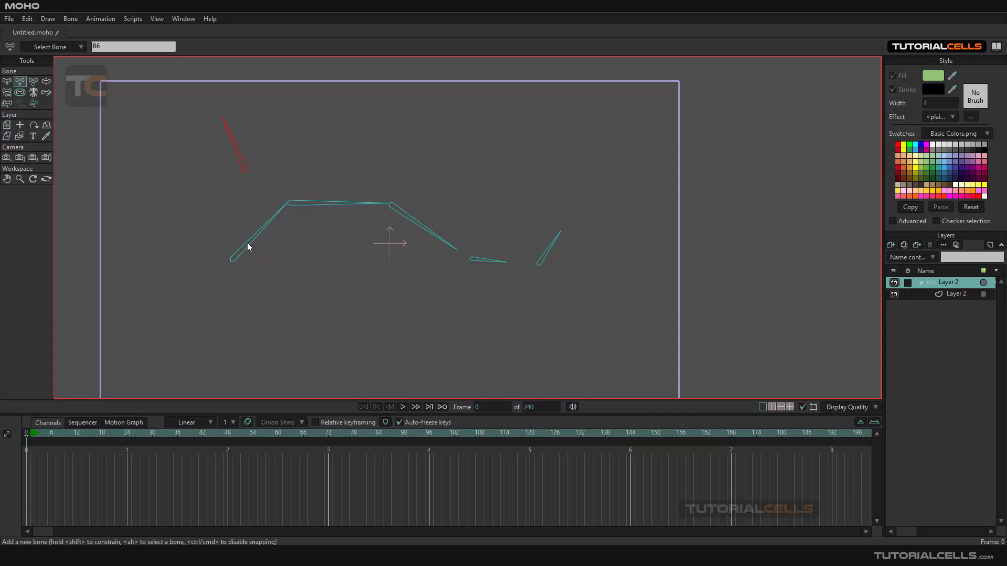
Step: Move the chain by its first bone with Manipulate Bones to test whether the separate bone follows
{"action": "left_click", "coordinate": [6, 81]}
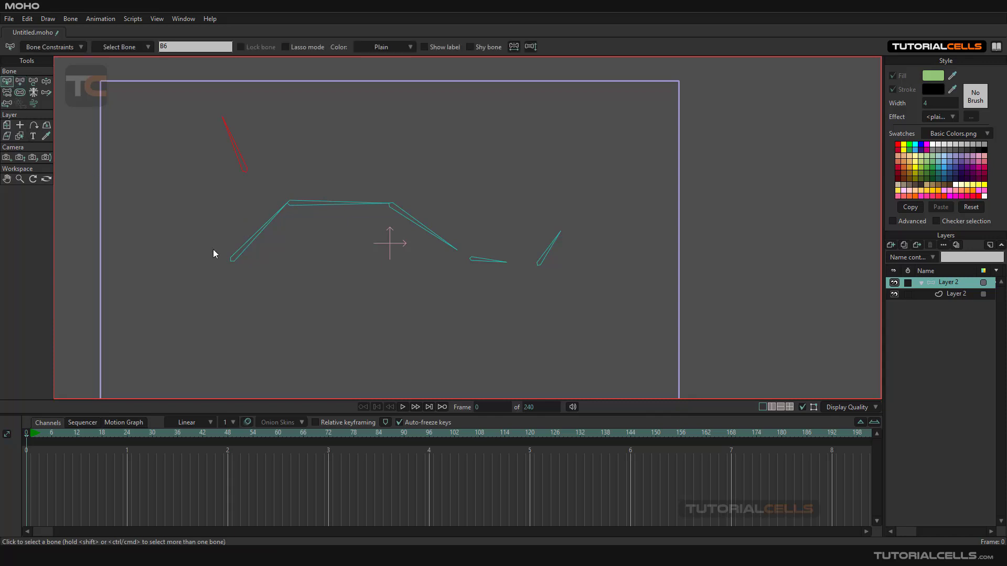
{"action": "left_click", "coordinate": [237, 256]}
{"action": "left_click", "coordinate": [46, 81]}
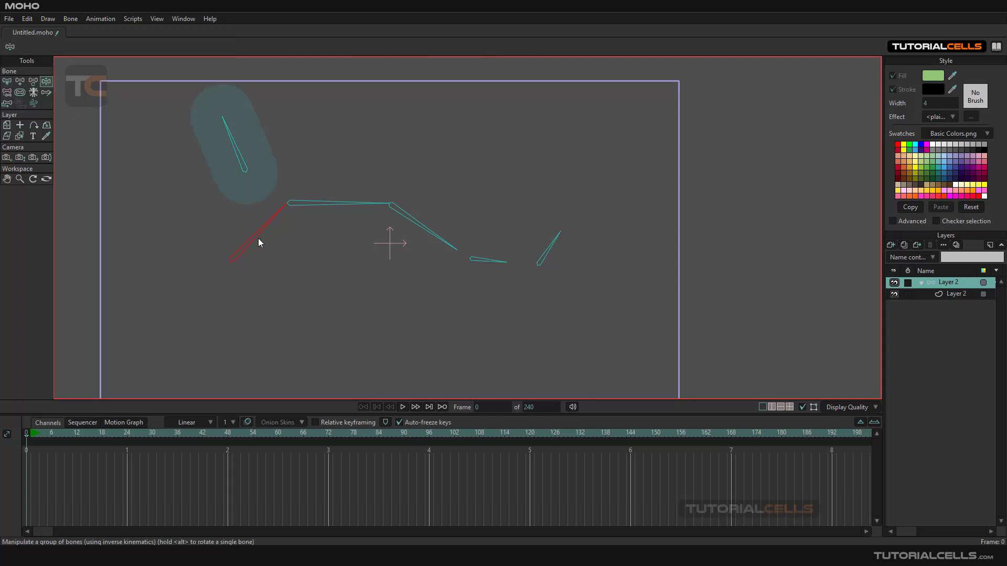
{"action": "left_click_drag", "start_coordinate": [258, 238], "coordinate": [204, 248]}
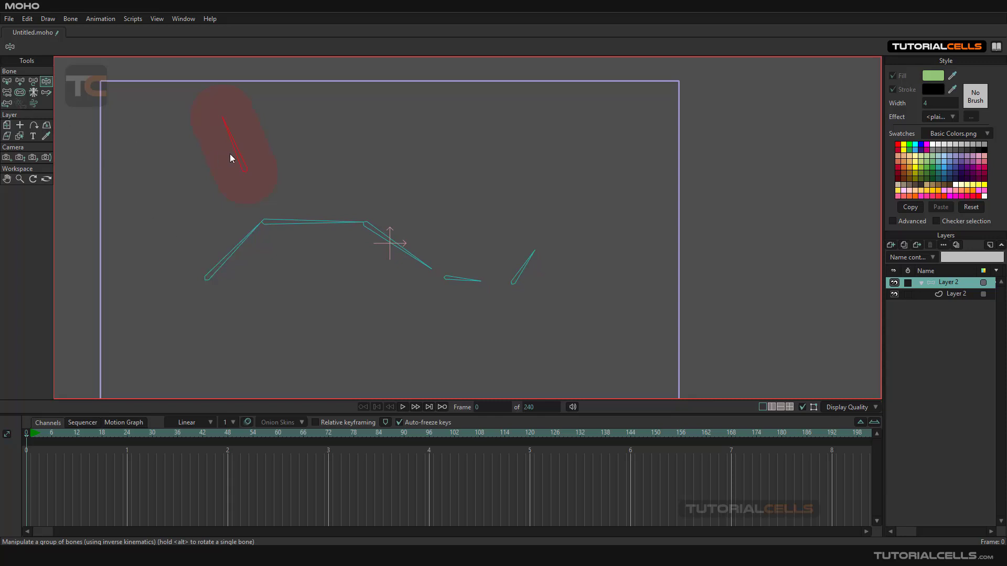
Step: Set the separate bone's strength to 0 and deselect it
{"action": "left_click", "coordinate": [21, 92]}
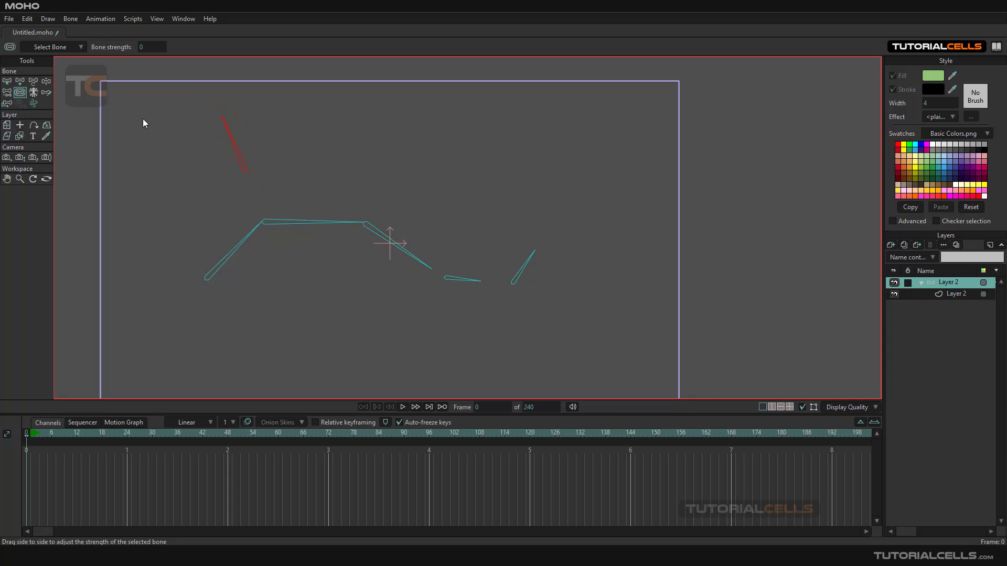
{"action": "left_click", "coordinate": [6, 81]}
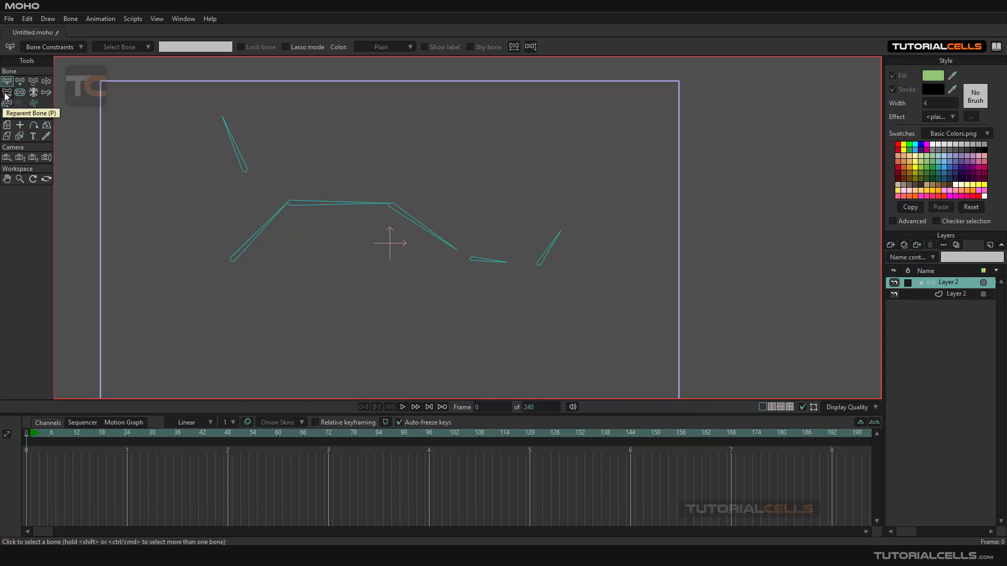
Step: Display the chain's parent links with Reparent Bone and attach the separate upper bone to the chain's first bone
{"action": "left_click", "coordinate": [6, 93]}
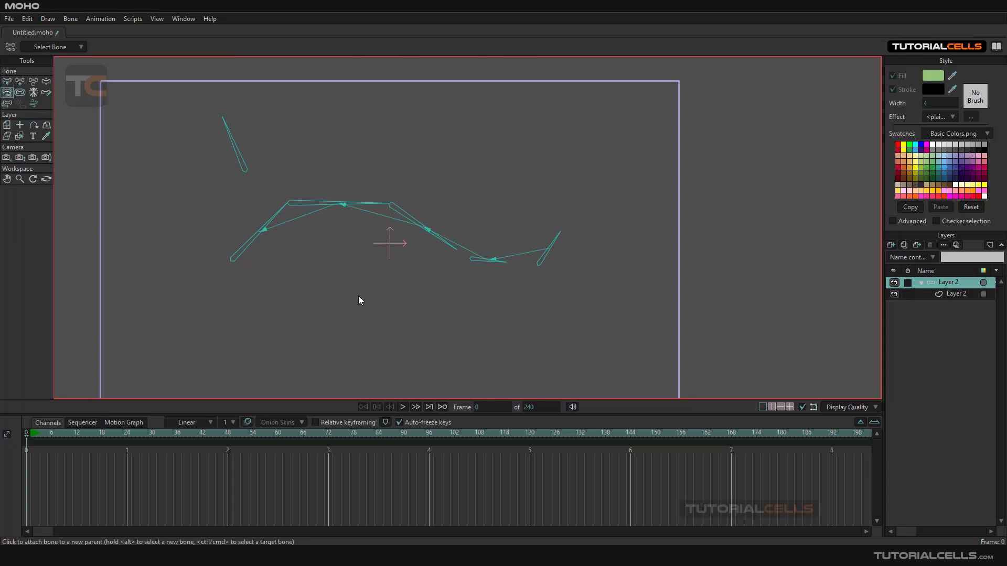
{"action": "scroll", "coordinate": [483, 246], "scroll_direction": "up", "scroll_amount": 2}
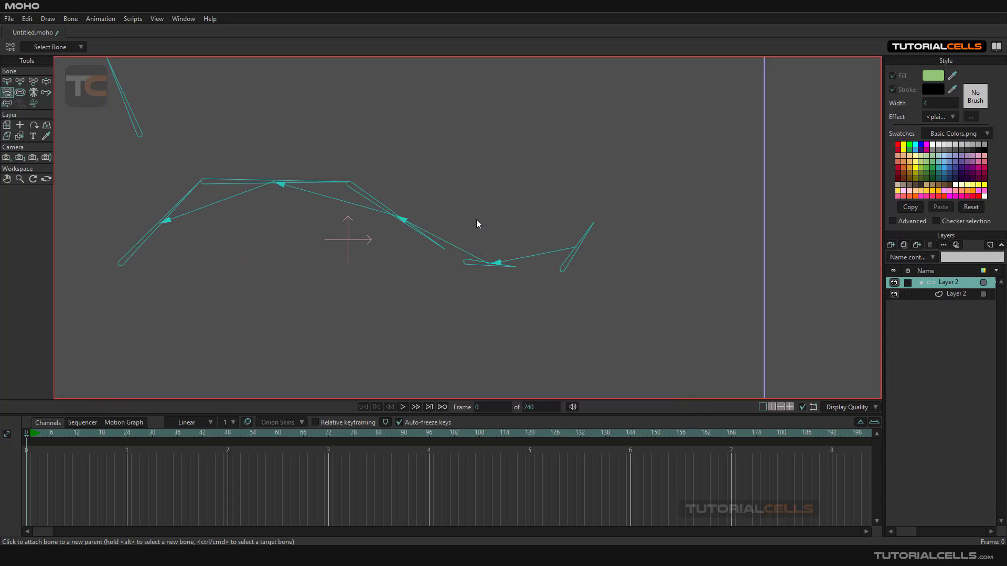
{"action": "left_click_drag", "start_coordinate": [477, 222], "coordinate": [530, 258]}
{"action": "scroll", "coordinate": [529, 251], "scroll_direction": "down", "scroll_amount": 1}
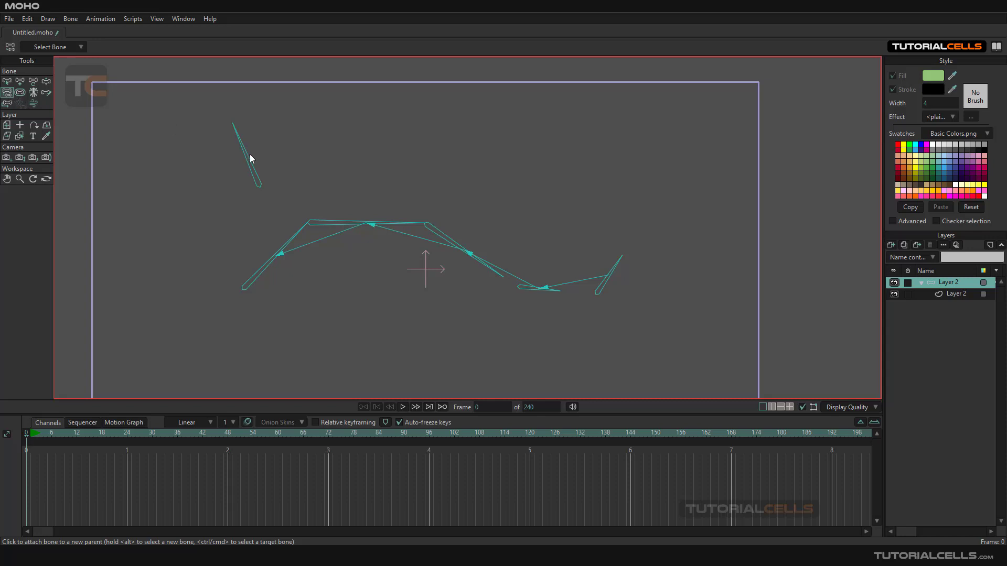
{"action": "left_click", "coordinate": [7, 82]}
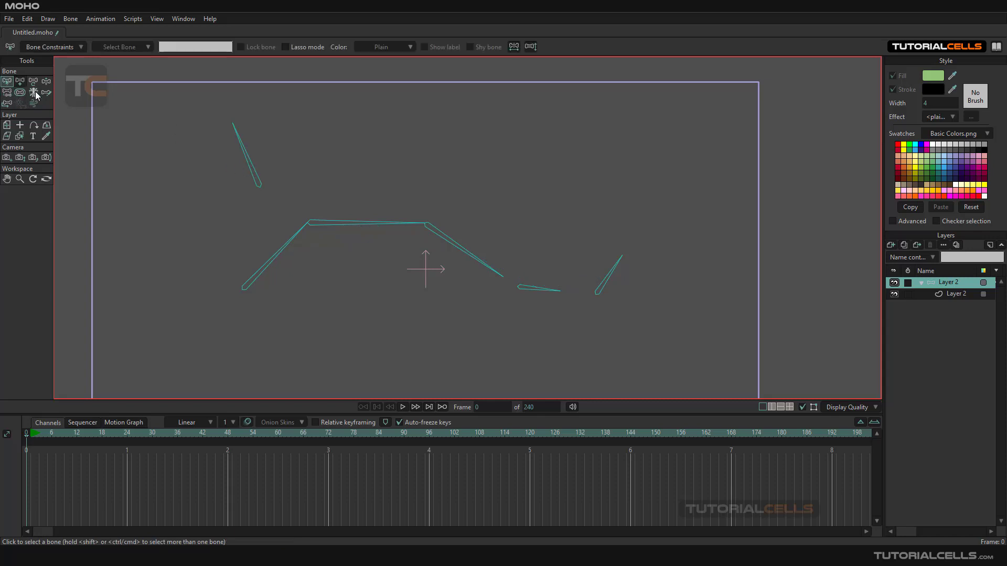
{"action": "left_click", "coordinate": [256, 182]}
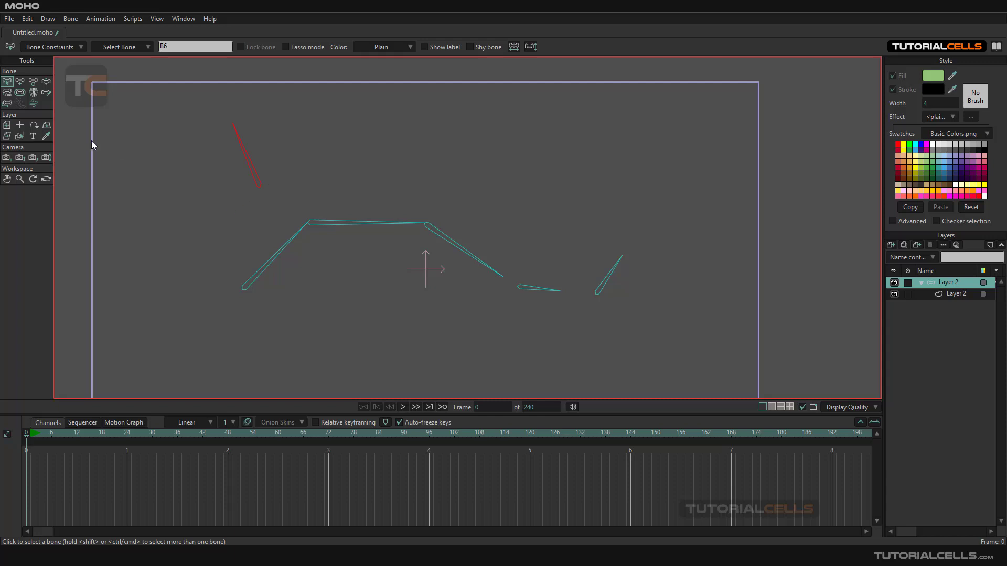
{"action": "left_click", "coordinate": [6, 93]}
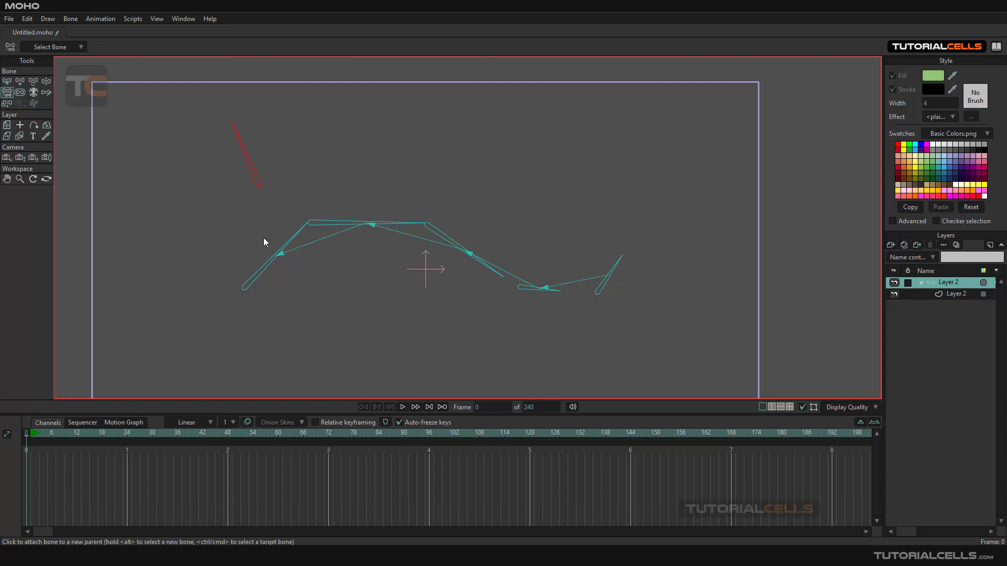
{"action": "left_click", "coordinate": [291, 246]}
{"action": "left_click", "coordinate": [611, 270]}
Step: Test the new hierarchy with Manipulate Bones by moving the chain's last, second and first bones
{"action": "left_click", "coordinate": [47, 84]}
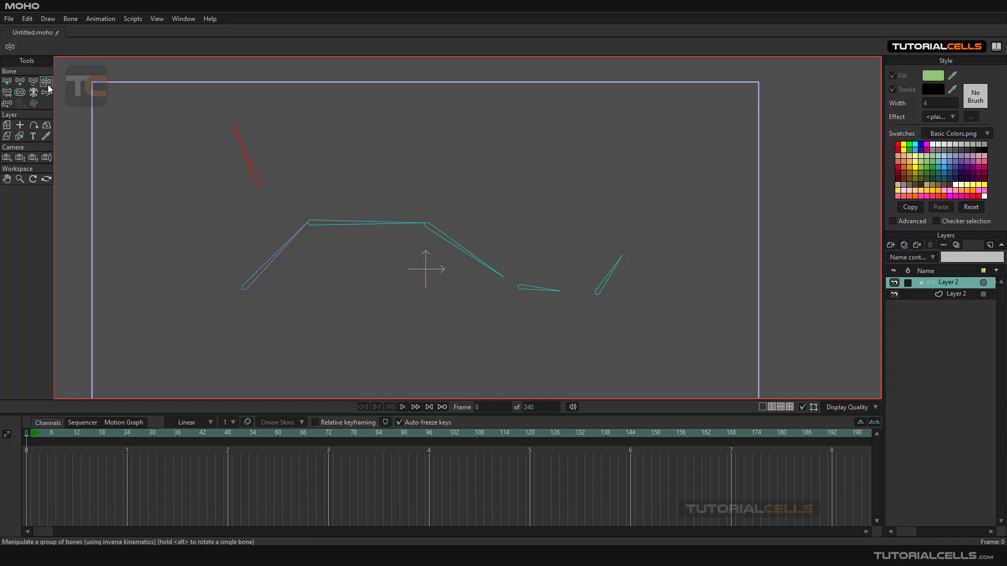
{"action": "left_click_drag", "start_coordinate": [606, 285], "coordinate": [559, 197]}
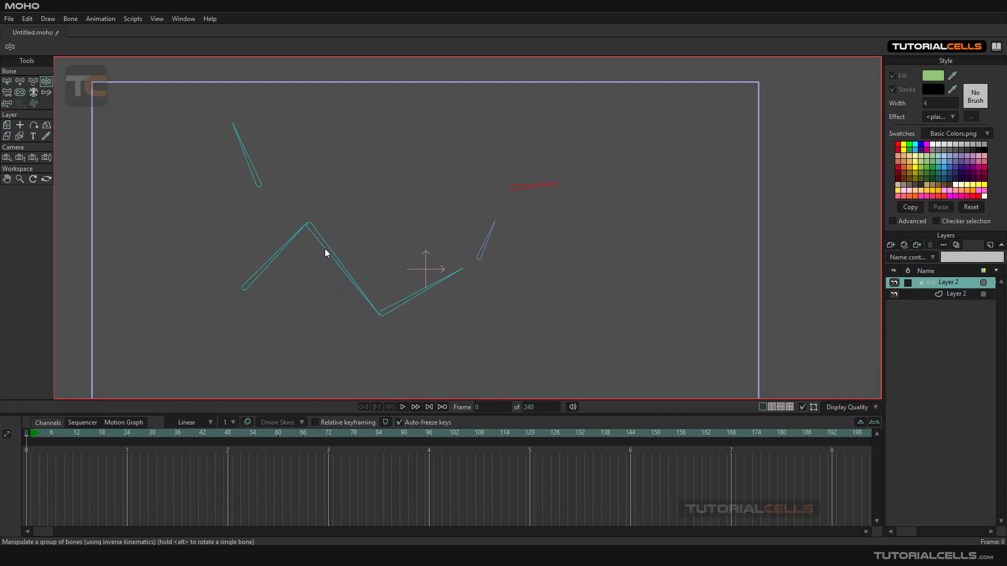
{"action": "left_click_drag", "start_coordinate": [325, 252], "coordinate": [388, 259]}
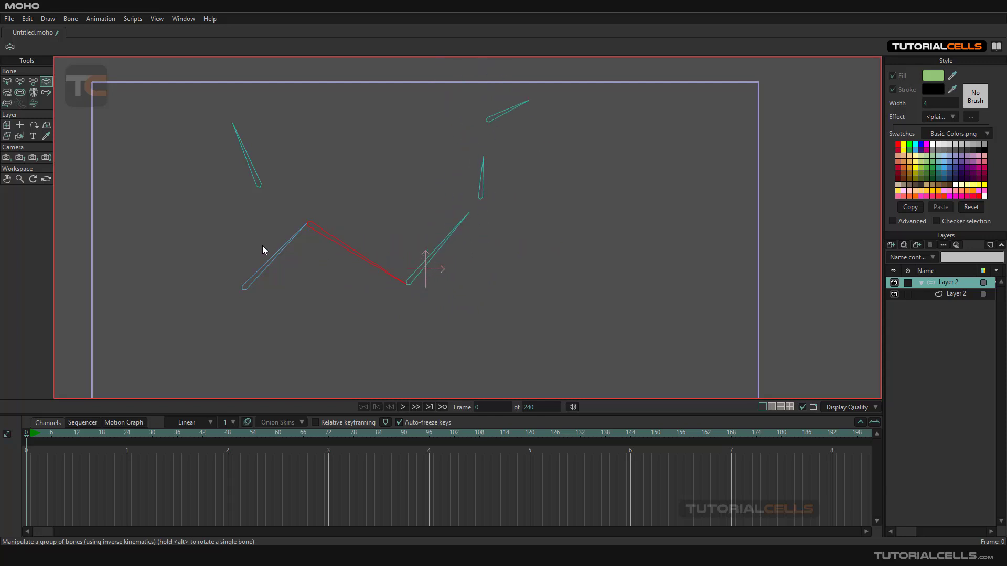
{"action": "left_click_drag", "start_coordinate": [287, 255], "coordinate": [427, 261]}
{"action": "mouse_move", "coordinate": [282, 264]}
{"action": "left_mouse_down"}
{"action": "mouse_move", "coordinate": [294, 259]}
{"action": "mouse_move", "coordinate": [276, 282]}
{"action": "mouse_move", "coordinate": [291, 276]}
{"action": "left_mouse_up"}
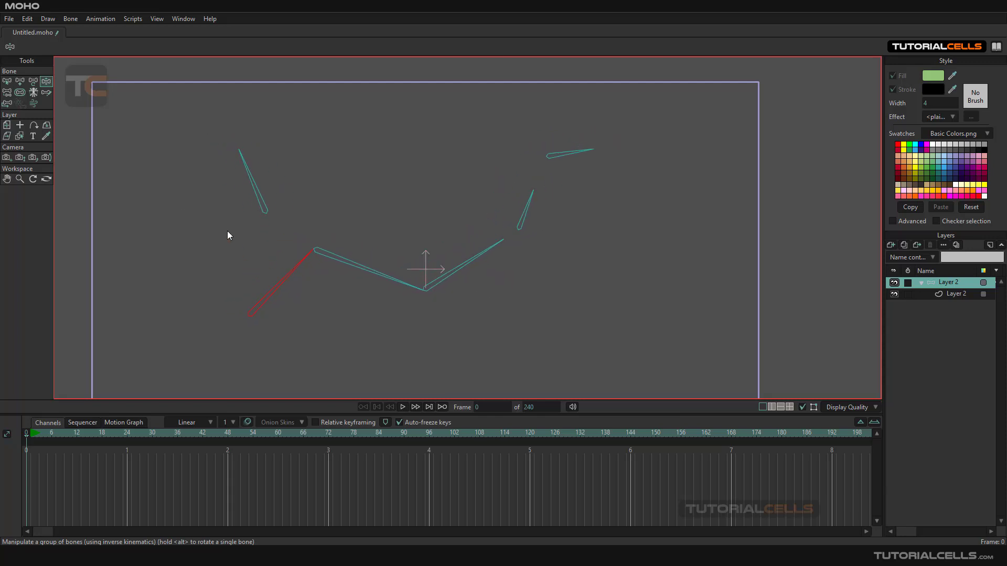
Step: Use Transform Bone to set the first bone to about 0.52 long at about 42°, and rotate the second bone nearly horizontal
{"action": "left_click", "coordinate": [34, 82]}
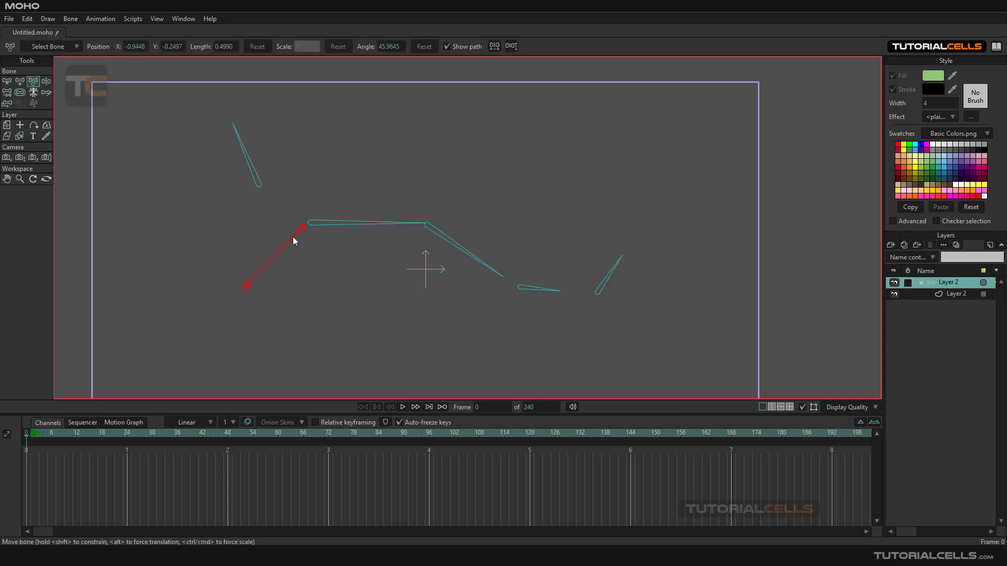
{"action": "left_click_drag", "start_coordinate": [292, 240], "coordinate": [318, 247]}
{"action": "left_click_drag", "start_coordinate": [284, 280], "coordinate": [261, 283]}
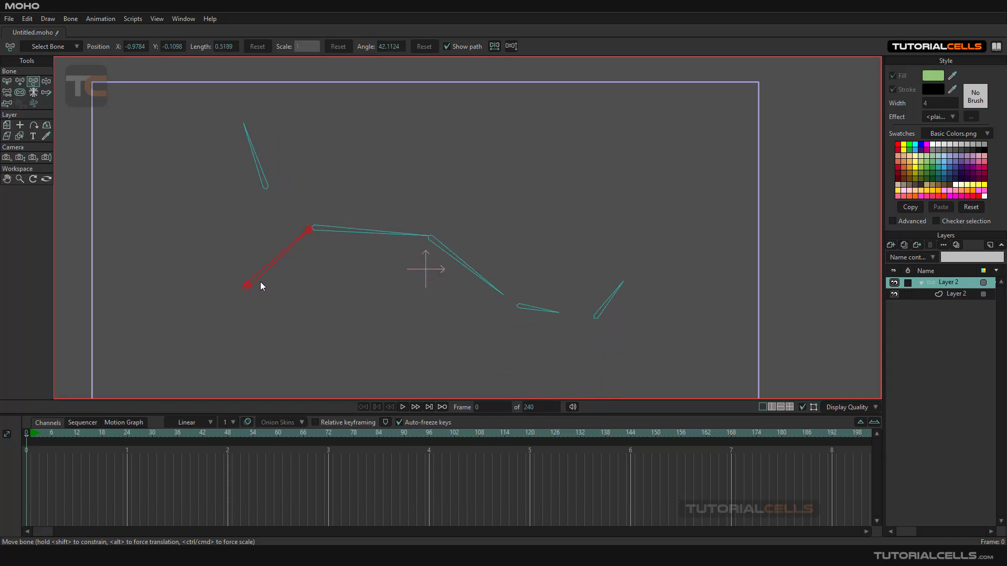
{"action": "left_click_drag", "start_coordinate": [309, 235], "coordinate": [346, 233]}
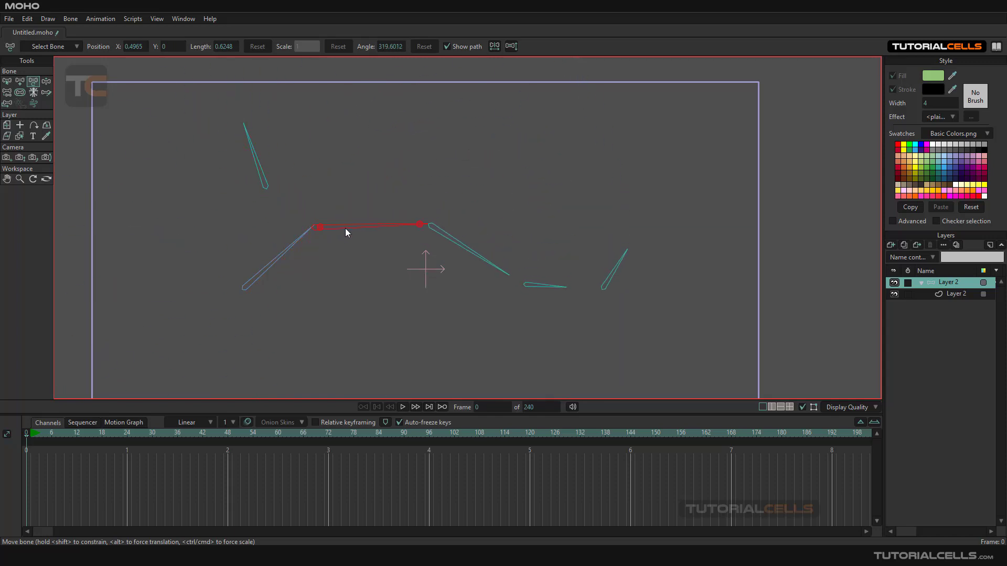
Step: Try moving the second, last and first bones with Manipulate Bones to compare it with Transform Bone
{"action": "left_click", "coordinate": [47, 82]}
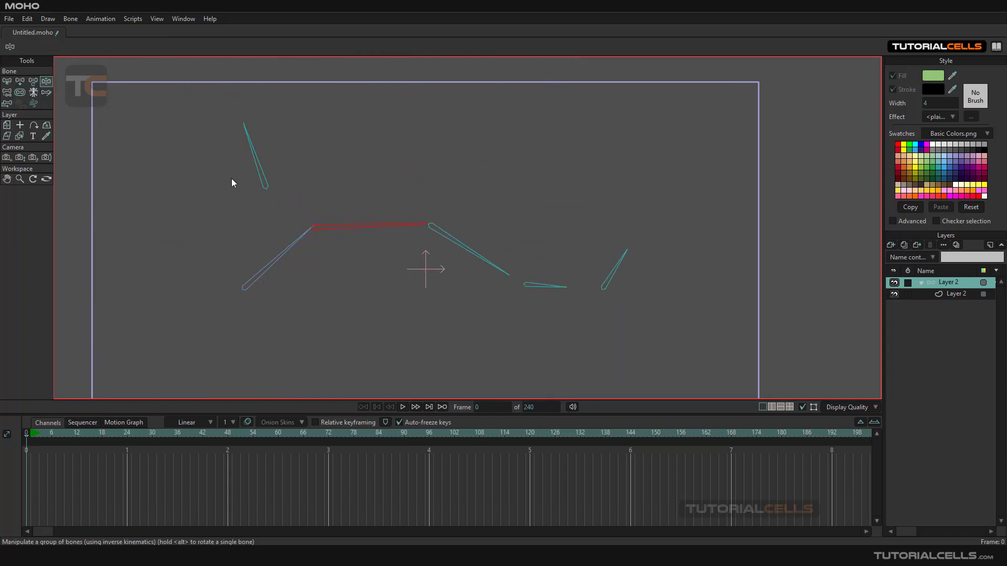
{"action": "mouse_move", "coordinate": [330, 226]}
{"action": "left_mouse_down"}
{"action": "mouse_move", "coordinate": [325, 205]}
{"action": "mouse_move", "coordinate": [341, 243]}
{"action": "mouse_move", "coordinate": [308, 225]}
{"action": "mouse_move", "coordinate": [340, 228]}
{"action": "left_mouse_up"}
{"action": "left_click", "coordinate": [607, 278]}
{"action": "left_click", "coordinate": [286, 251]}
Step: Rotate the chain's first bone to an angle of about 53° with Transform Bone
{"action": "left_click", "coordinate": [33, 81]}
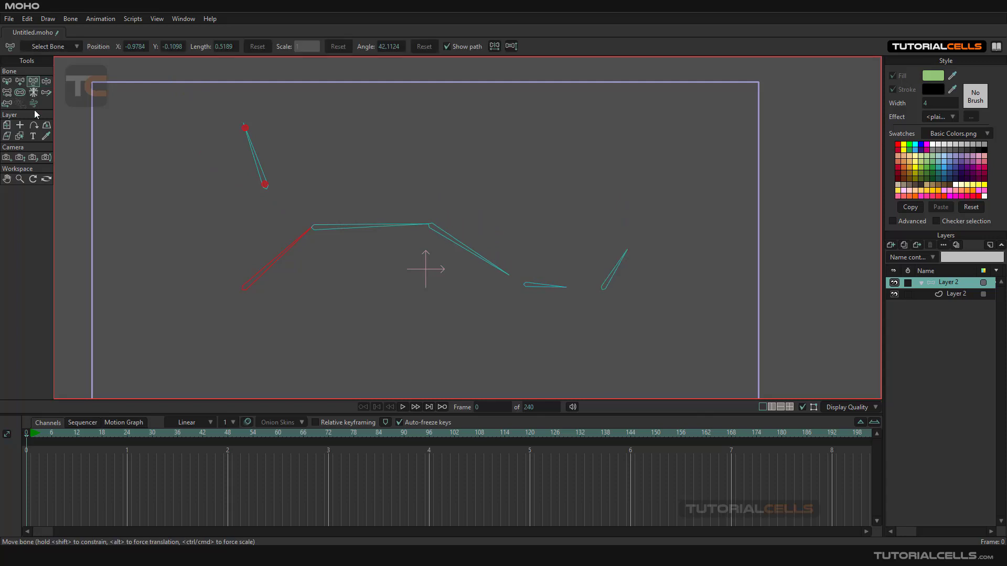
{"action": "mouse_move", "coordinate": [310, 227]}
{"action": "left_mouse_down"}
{"action": "mouse_move", "coordinate": [317, 219]}
{"action": "mouse_move", "coordinate": [288, 251]}
{"action": "mouse_move", "coordinate": [231, 234]}
{"action": "mouse_move", "coordinate": [194, 277]}
{"action": "mouse_move", "coordinate": [320, 333]}
{"action": "mouse_move", "coordinate": [348, 259]}
{"action": "mouse_move", "coordinate": [296, 209]}
{"action": "mouse_move", "coordinate": [292, 239]}
{"action": "mouse_move", "coordinate": [303, 208]}
{"action": "mouse_move", "coordinate": [296, 218]}
{"action": "left_mouse_up"}
{"action": "left_click", "coordinate": [272, 169]}
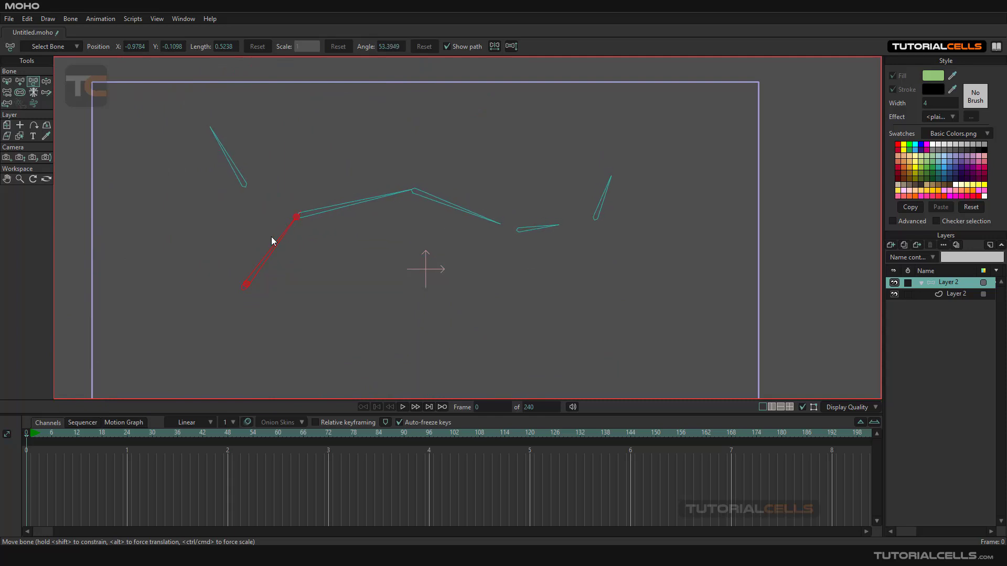